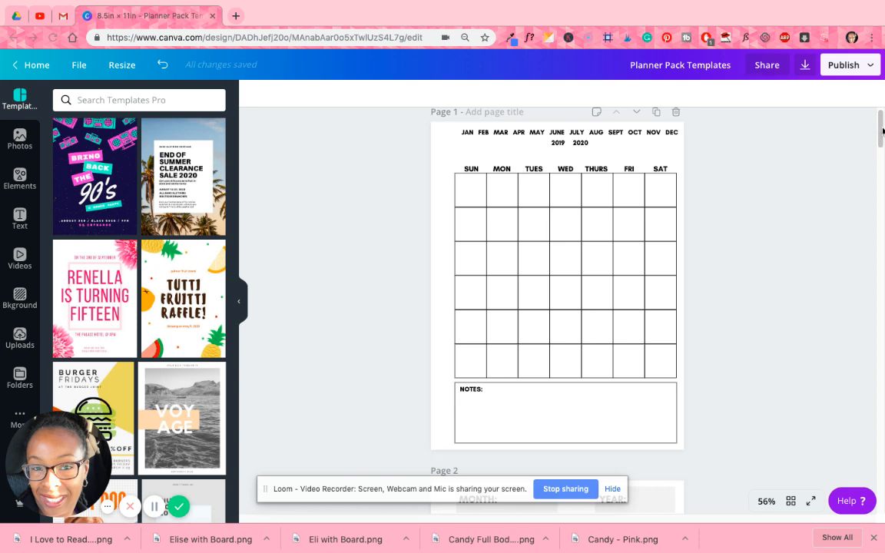
- Replace the years 2019 and 2020 below the month names on page 1 with 2021
left_click(791, 503)
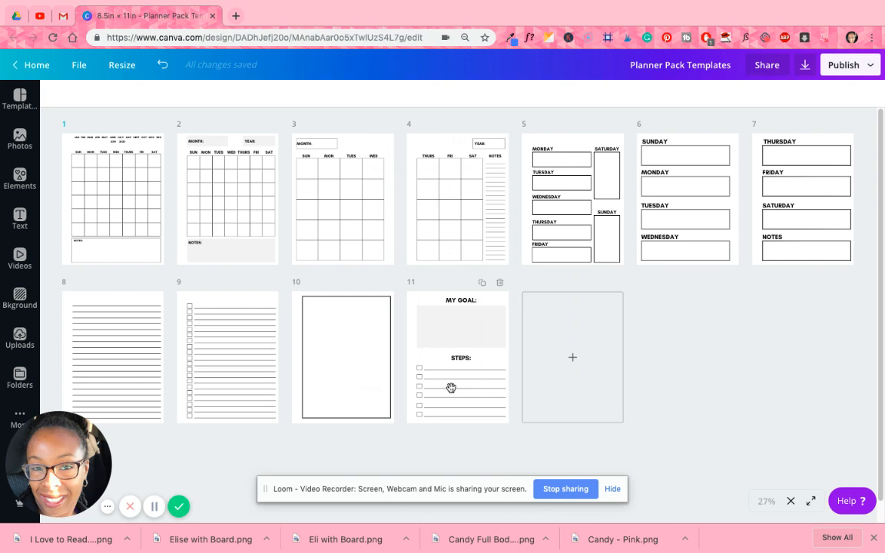
left_click(791, 500)
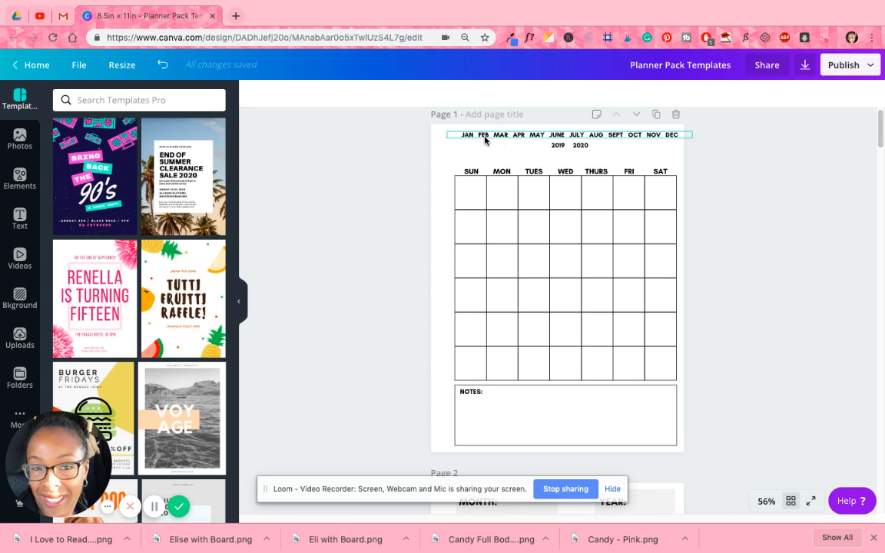
left_click(563, 147)
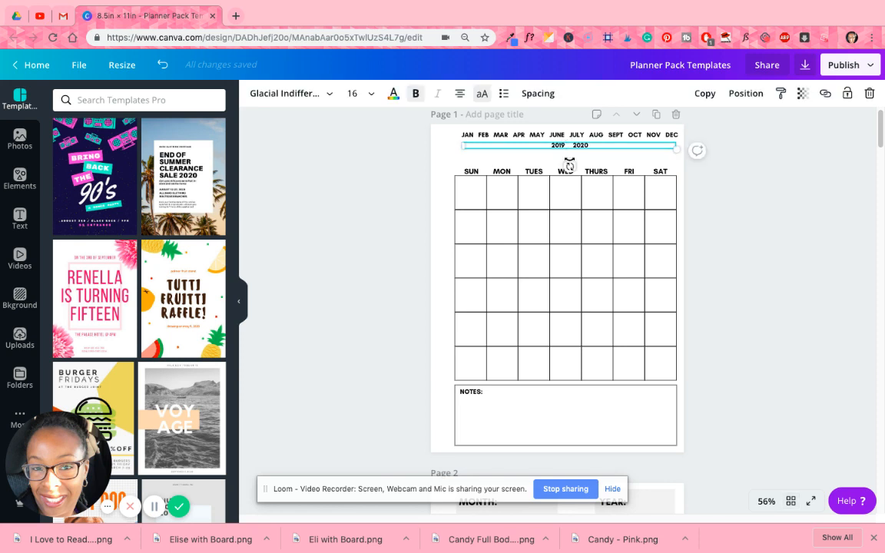
key("BackSpace")
key("BackSpace")
key("BackSpace")
key("BackSpace")
left_click(335, 172)
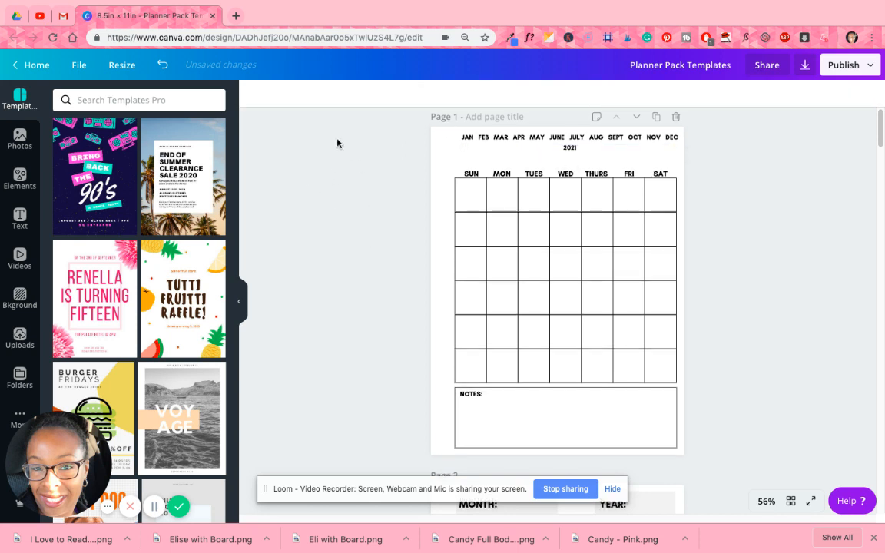
- Undo the year change in the header of page 1 and deselect the text
left_click(585, 151)
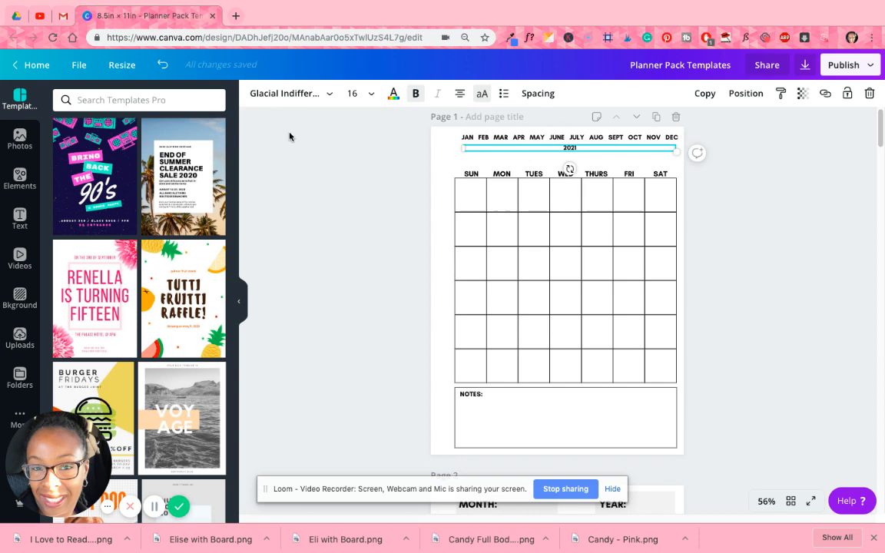
left_click(162, 65)
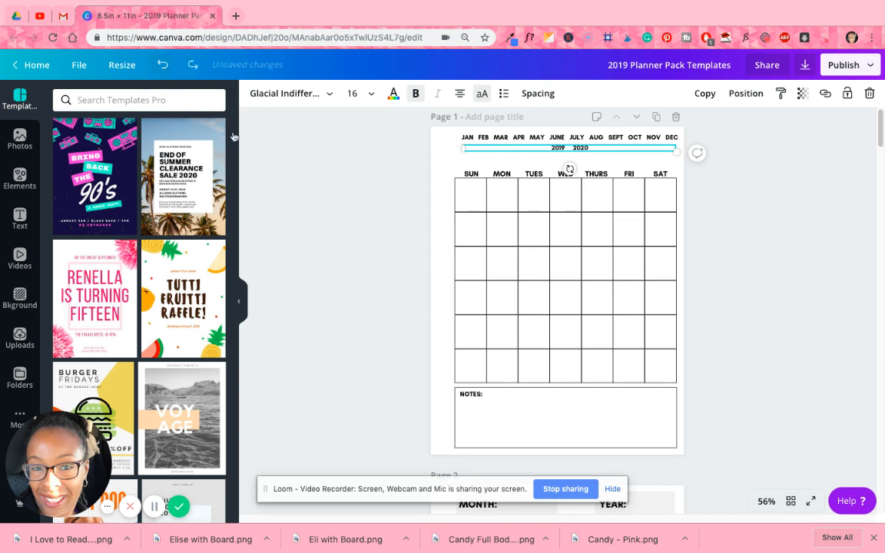
left_click(737, 196)
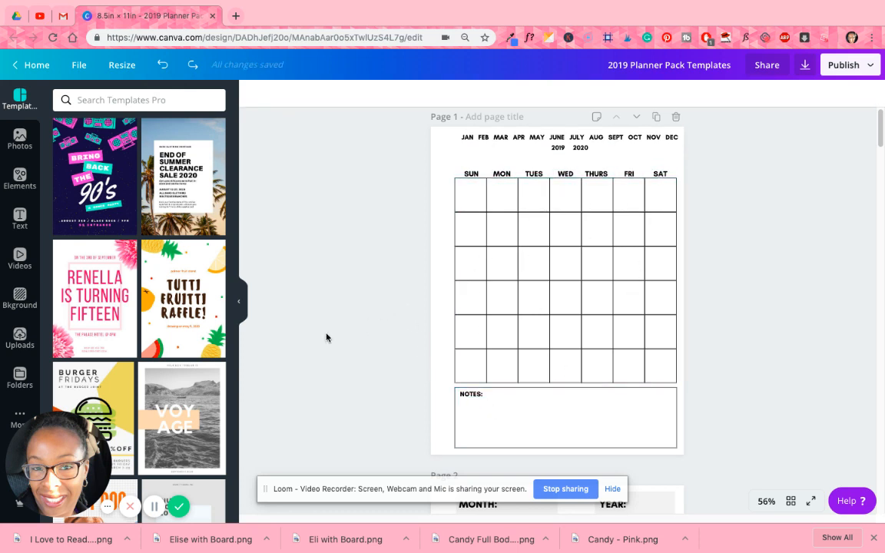
- Try several gradient backgrounds on page 1, such as pink-red and yellow, ending with the green one
left_click(31, 298)
scroll(353, 242, "down", 1)
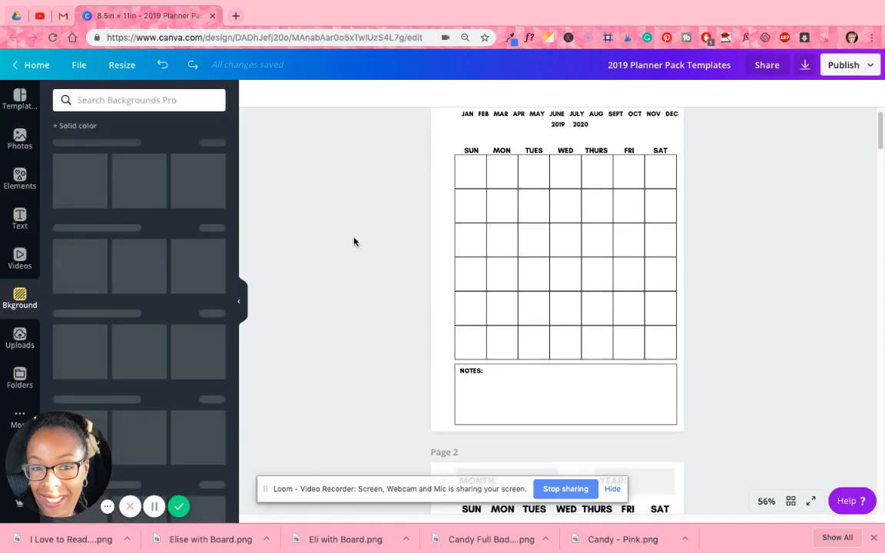
scroll(707, 257, "up", 1)
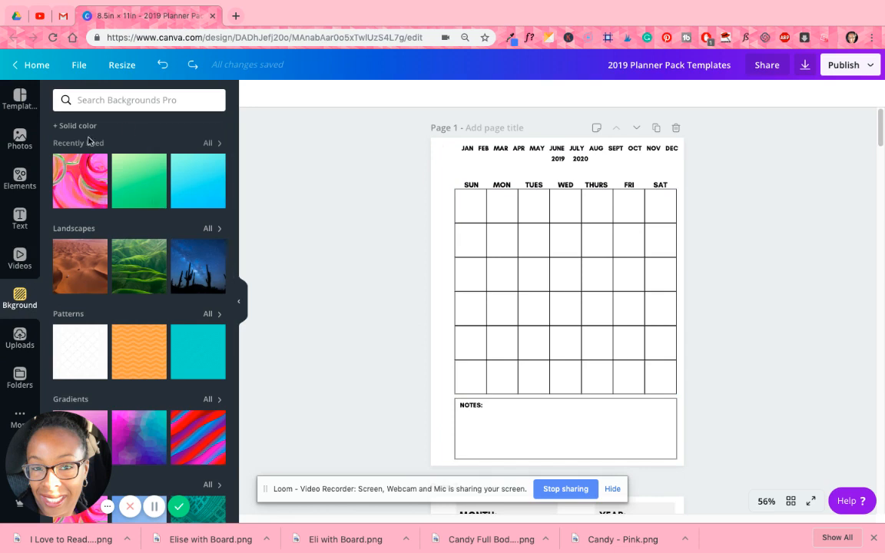
scroll(168, 300, "down", 3)
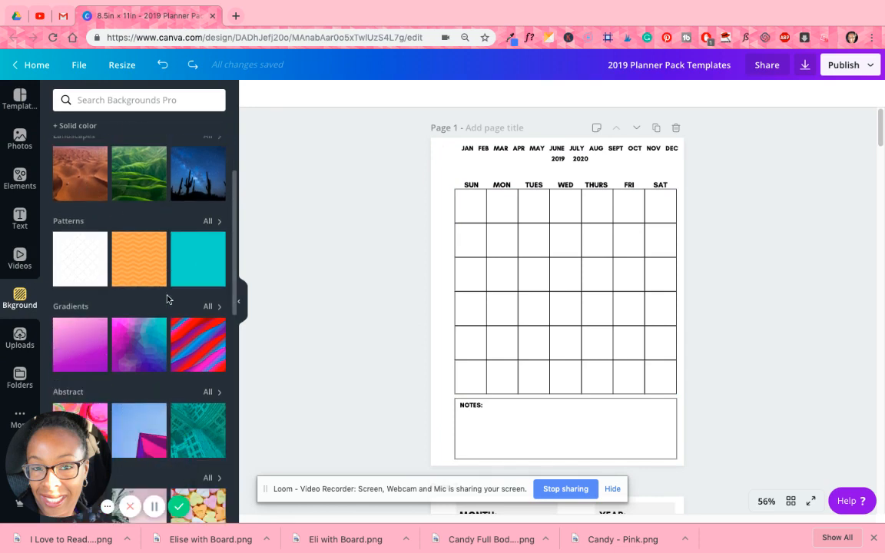
left_click(73, 306)
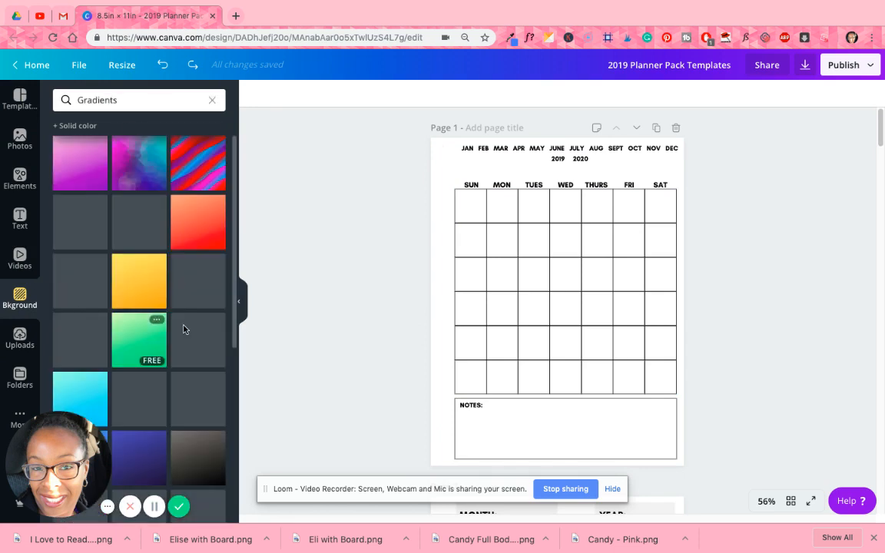
left_click(83, 168)
left_click(143, 229)
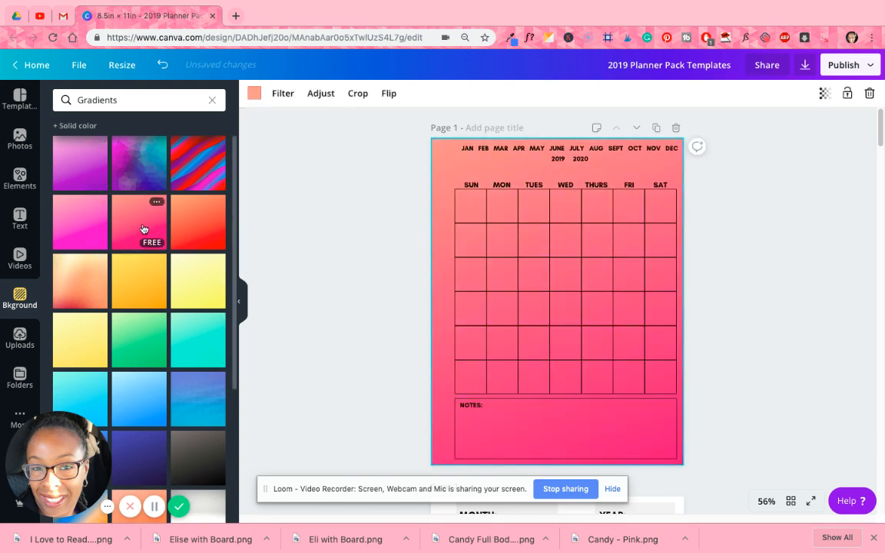
left_click(198, 290)
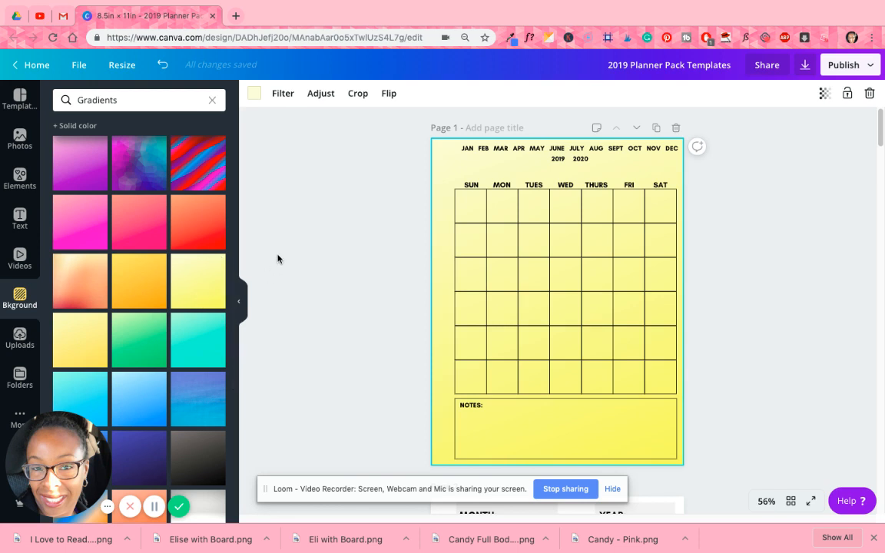
left_click(140, 354)
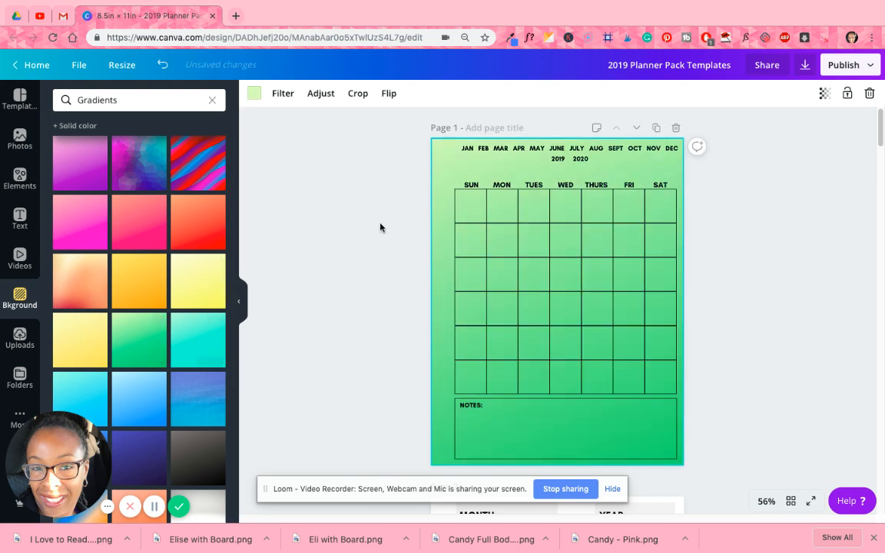
- Clear the Gradients search and delete the green gradient background from page 1
left_click(213, 100)
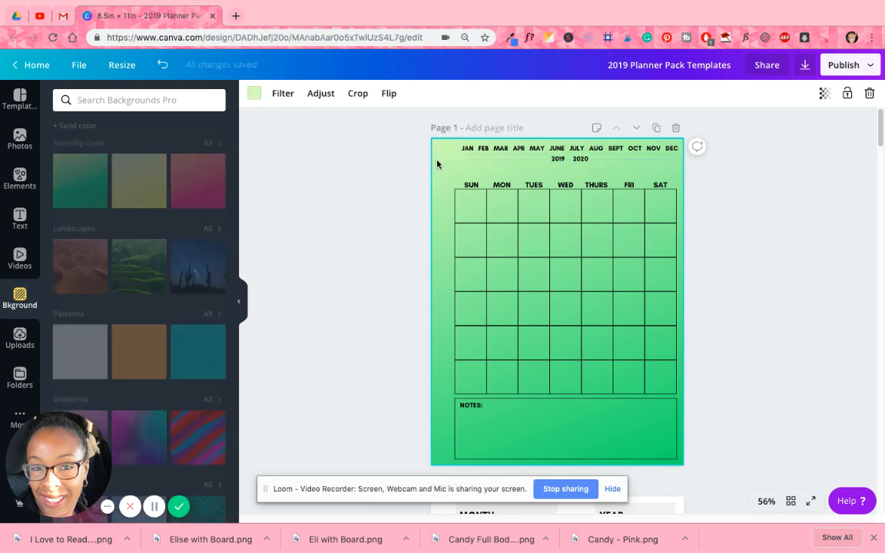
key("Delete")
key("Delete")
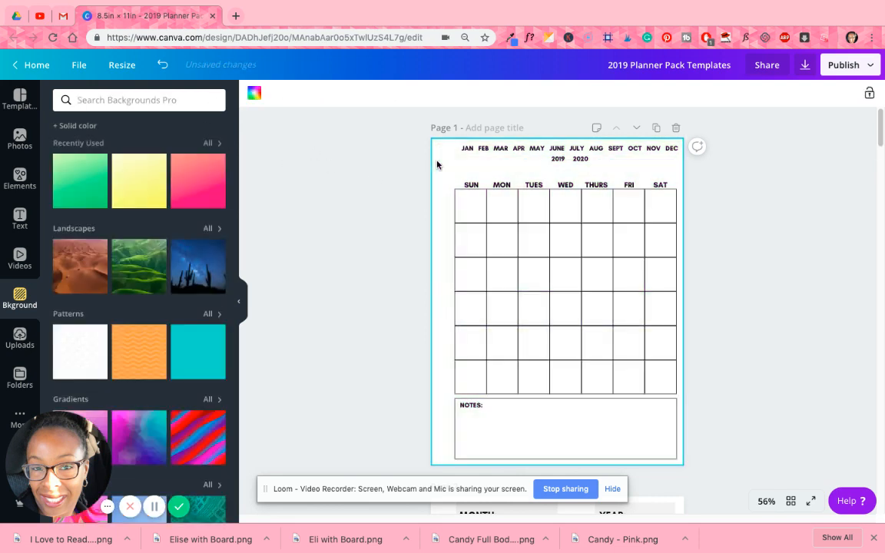
- Add a square shape to page 1 and reshape it into a full-width banner over the month and year header
left_click(20, 178)
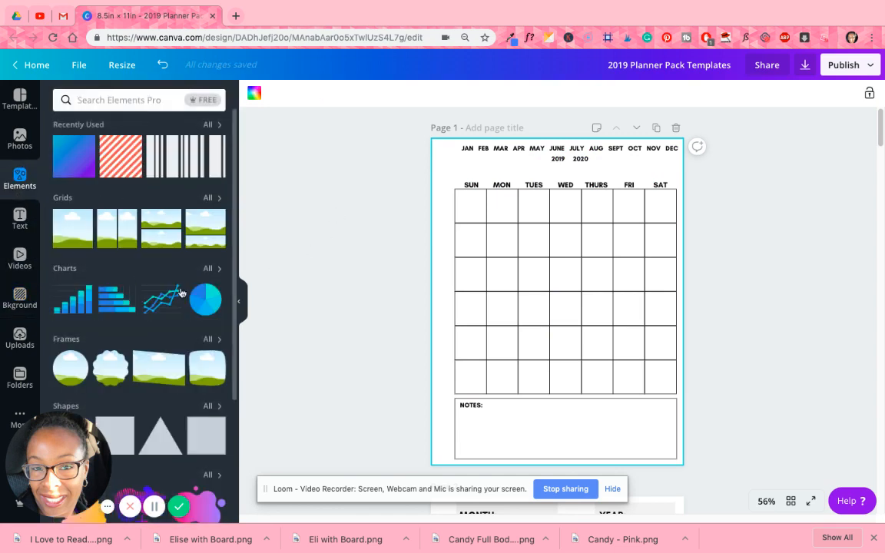
scroll(205, 311, "down", 2)
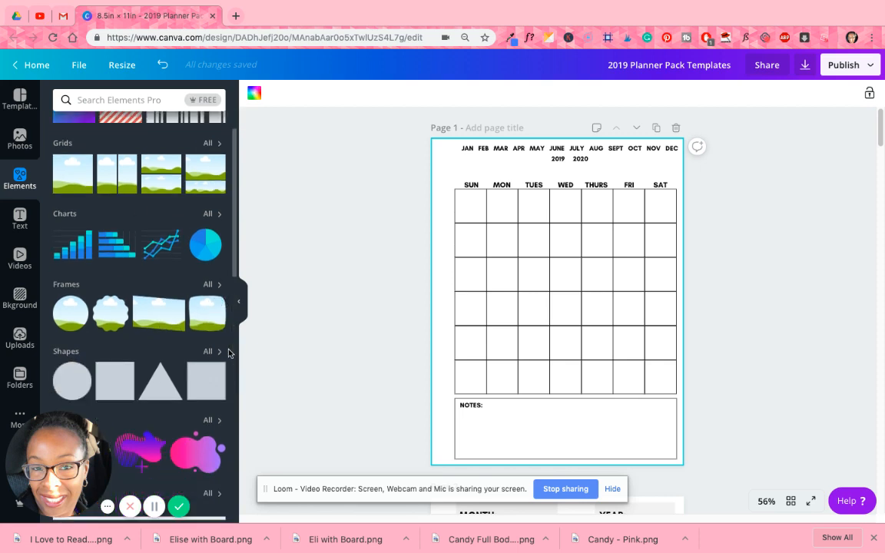
left_click(117, 362)
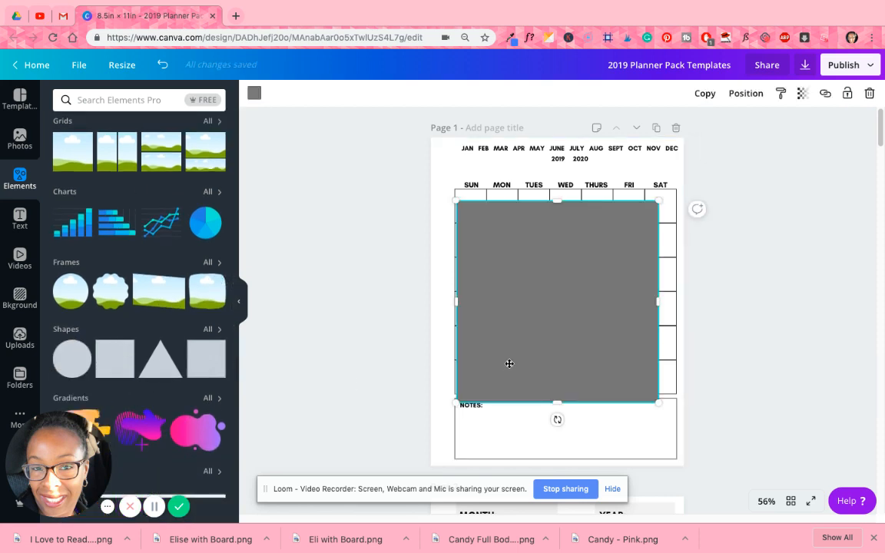
left_click_drag(510, 363, 481, 302)
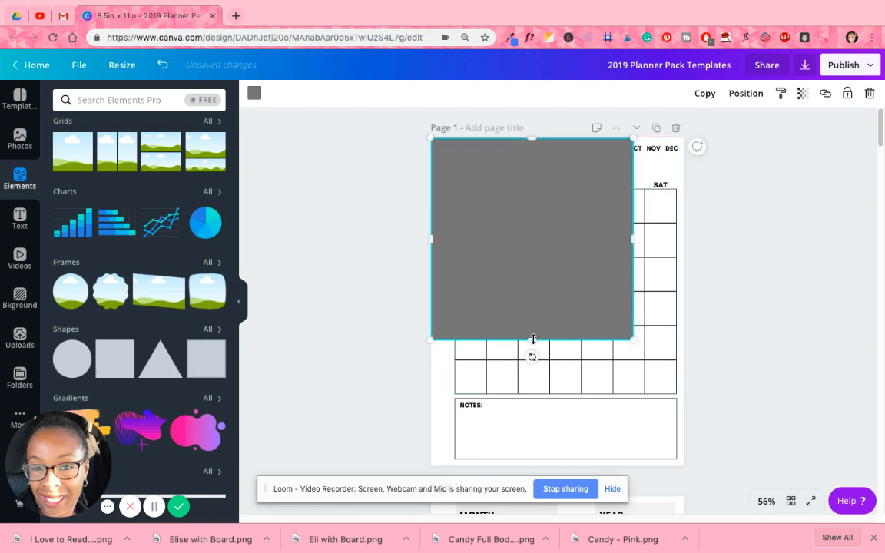
left_click_drag(532, 339, 537, 166)
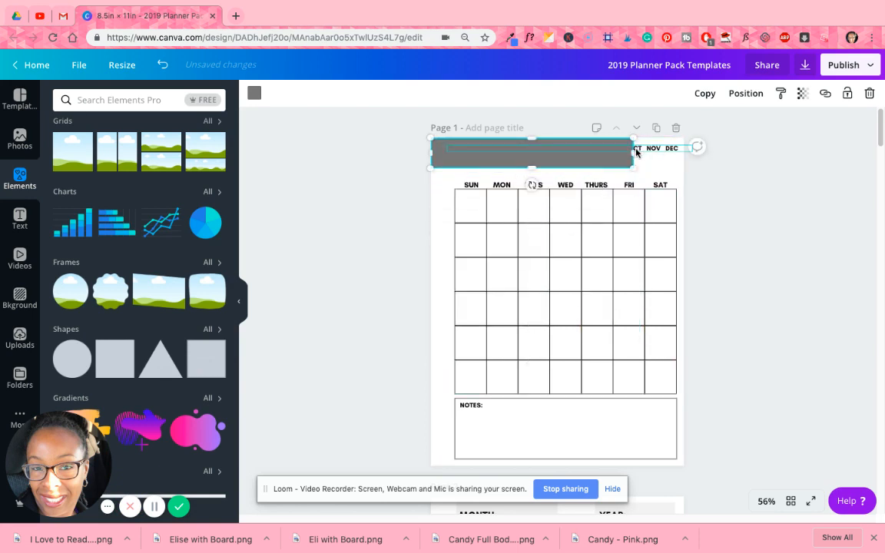
left_click_drag(662, 148, 684, 151)
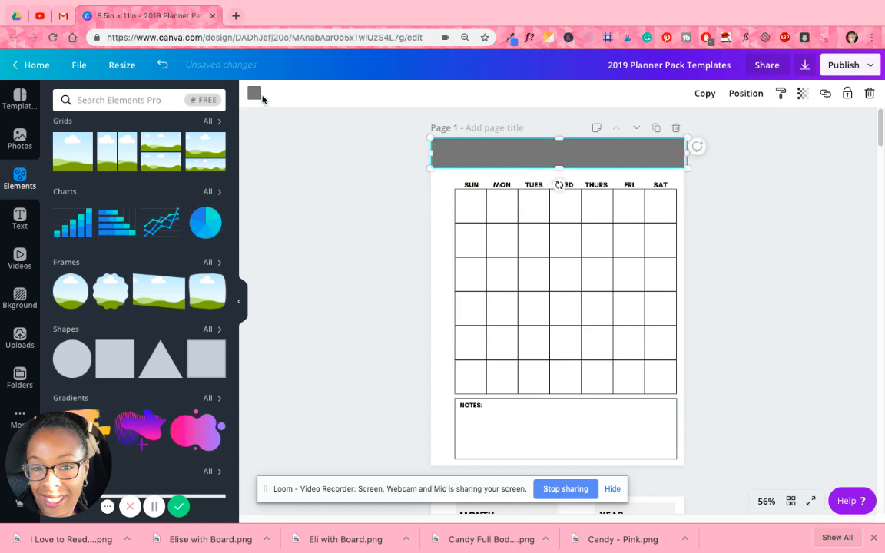
- Color the header banner yellow and send it backward behind the month and year text
left_click(255, 93)
left_click(153, 241)
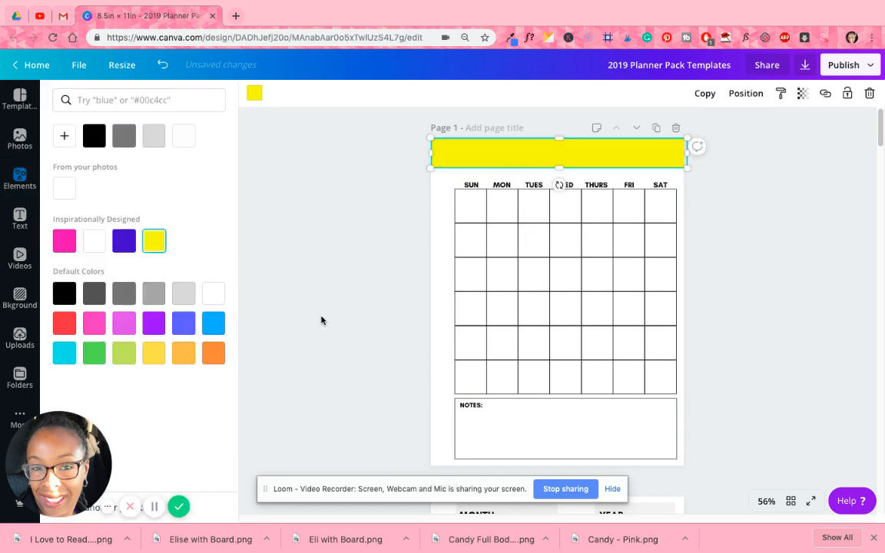
left_click(746, 93)
left_click(714, 126)
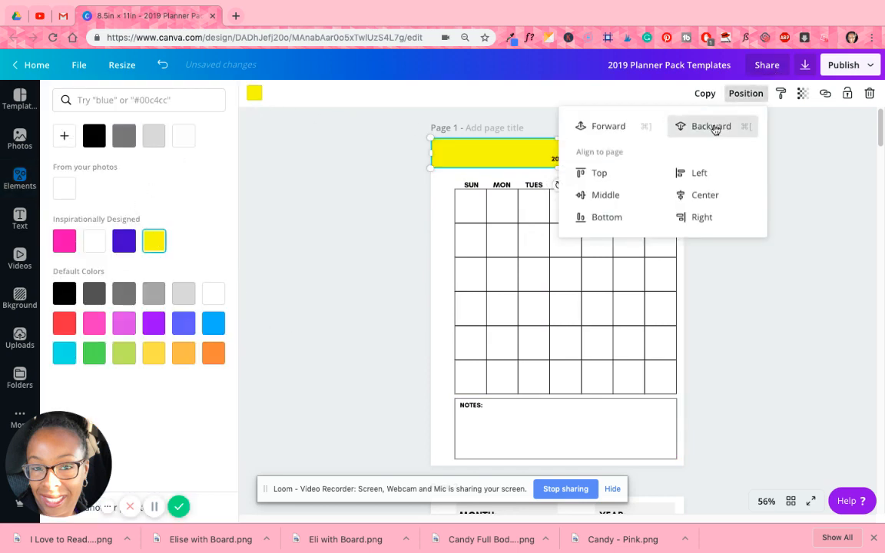
left_click(802, 171)
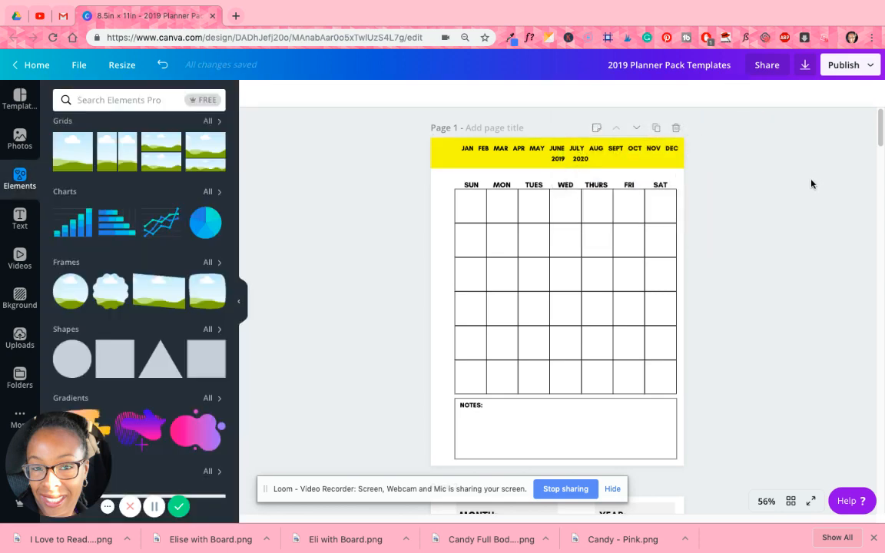
- Duplicate the yellow banner, place the copy over the Notes box and stretch it to the page's lower edge
left_click(674, 165)
left_click(704, 92)
left_click_drag(656, 164, 638, 417)
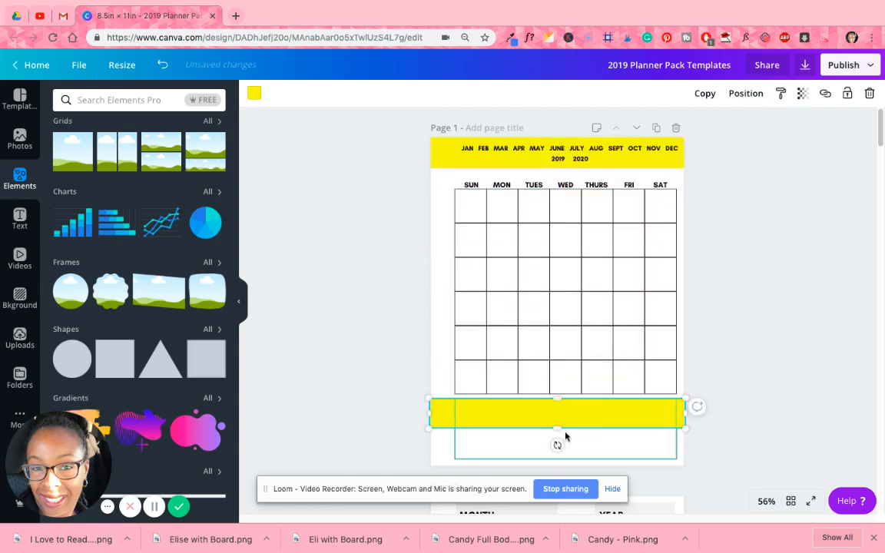
left_click_drag(557, 430, 541, 469)
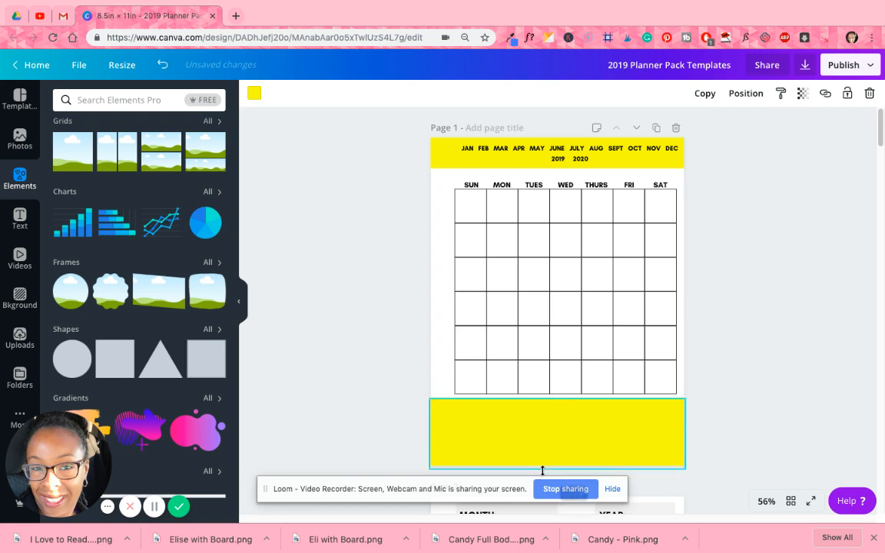
- Send the copied yellow banner backward behind the Notes box and its label
left_click(744, 93)
left_click(727, 126)
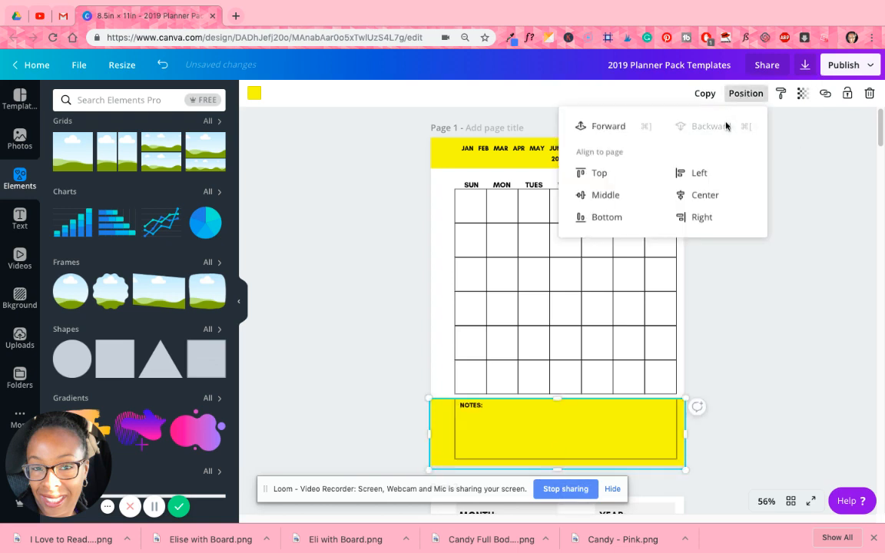
left_click(811, 144)
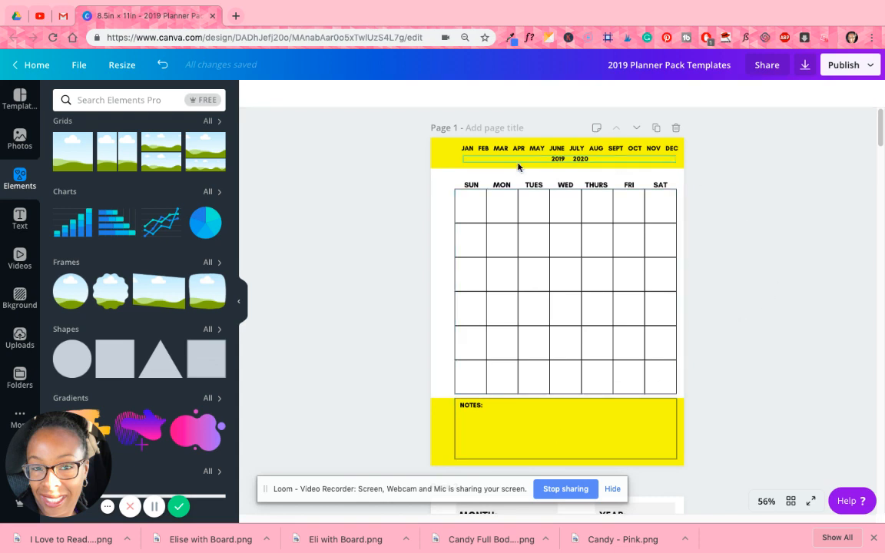
- Delete both yellow banners, behind the header and behind the Notes box, from page 1
left_click(442, 159)
key("Delete")
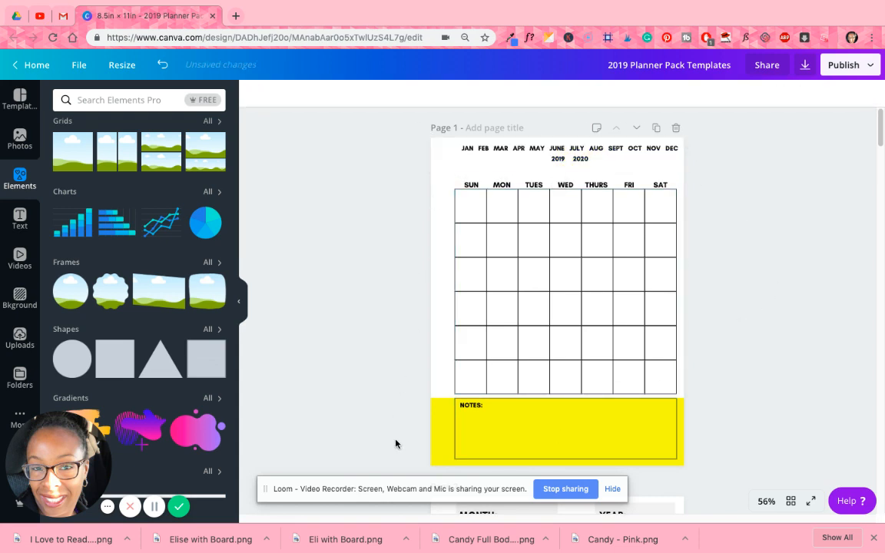
left_click(443, 434)
key("Delete")
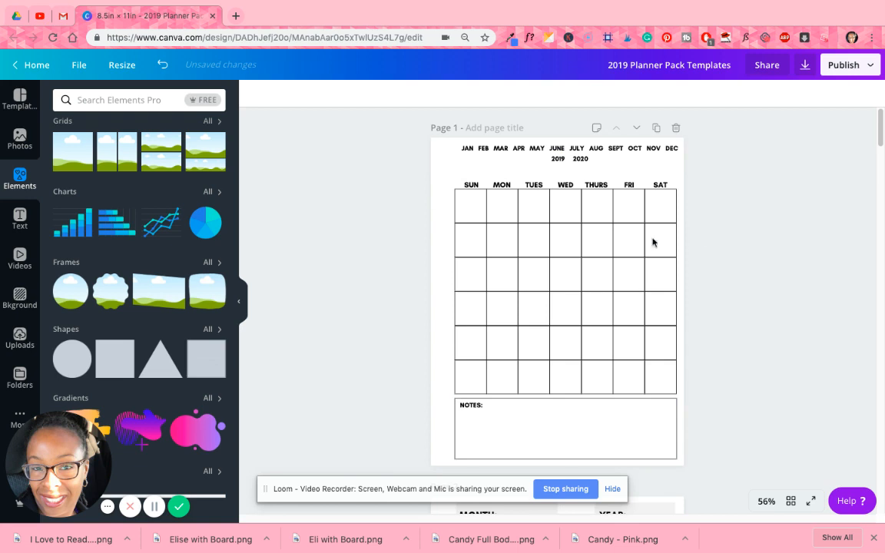
- Add a circular frame to page 1 and enlarge it to cover the calendar grid and the upper part of the Notes box
left_click(66, 295)
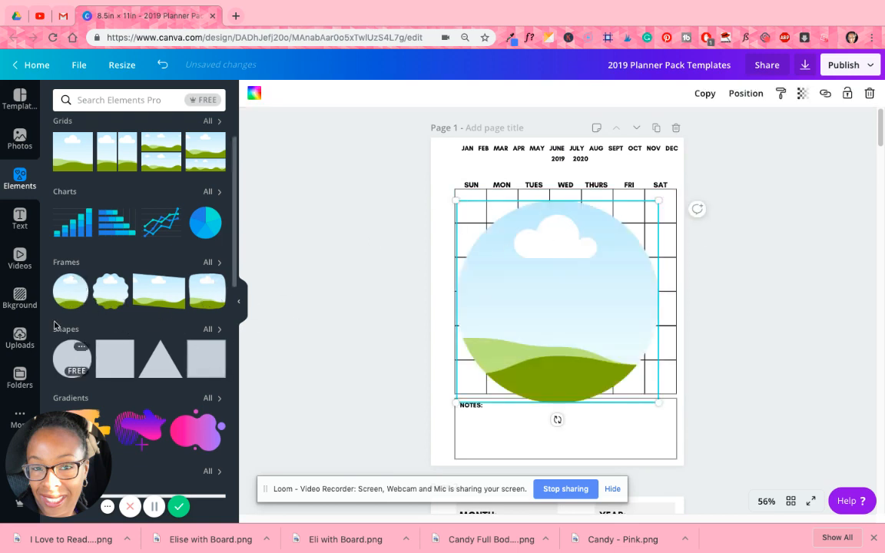
left_click_drag(660, 199, 677, 182)
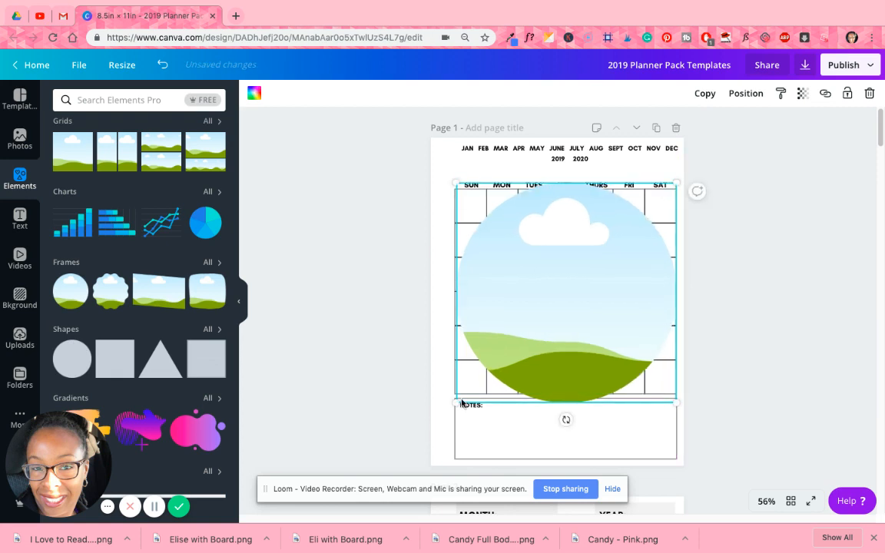
left_click_drag(455, 406, 441, 428)
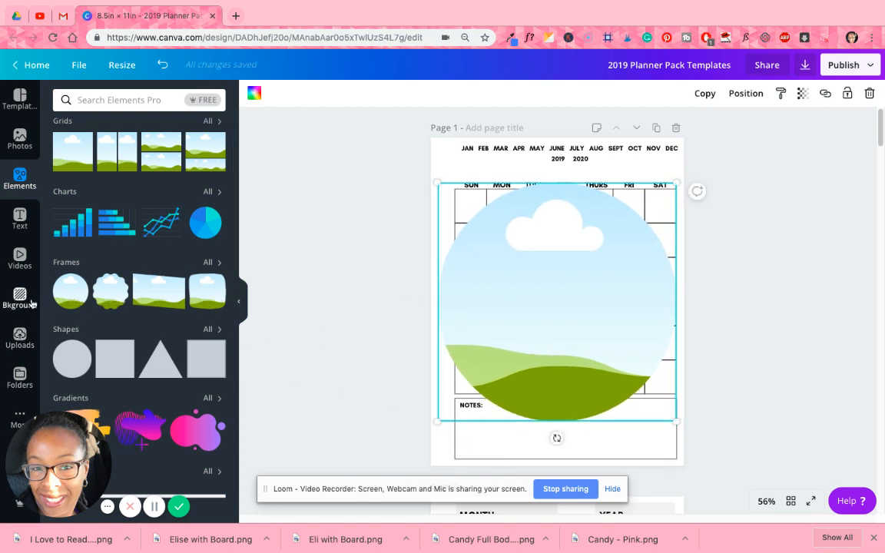
- Browse the uploaded images for a picture that could fill the circular frame
left_click(14, 336)
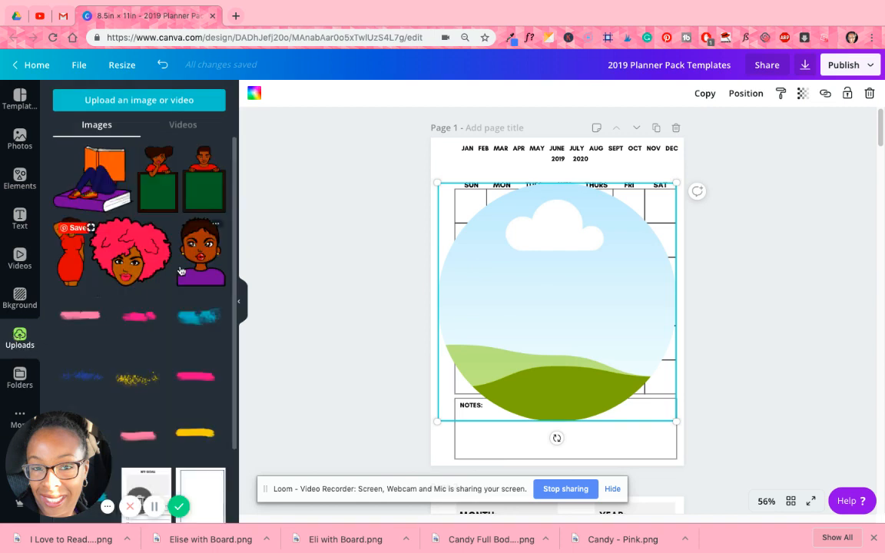
scroll(178, 270, "down", 10)
scroll(175, 264, "up", 8)
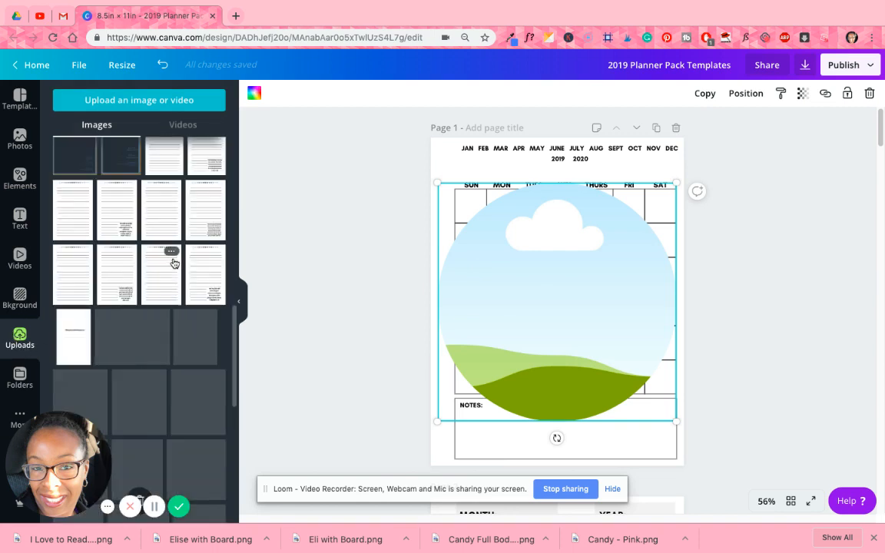
scroll(173, 262, "down", 10)
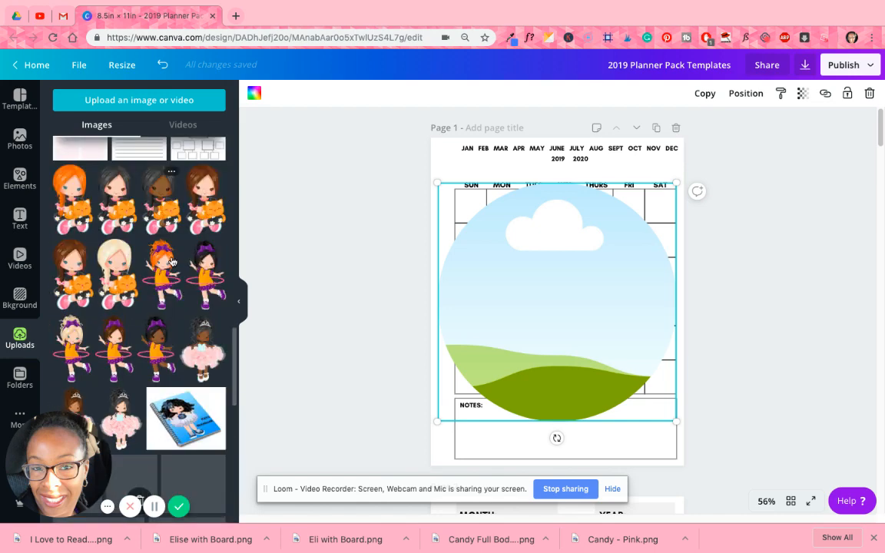
scroll(172, 262, "down", 5)
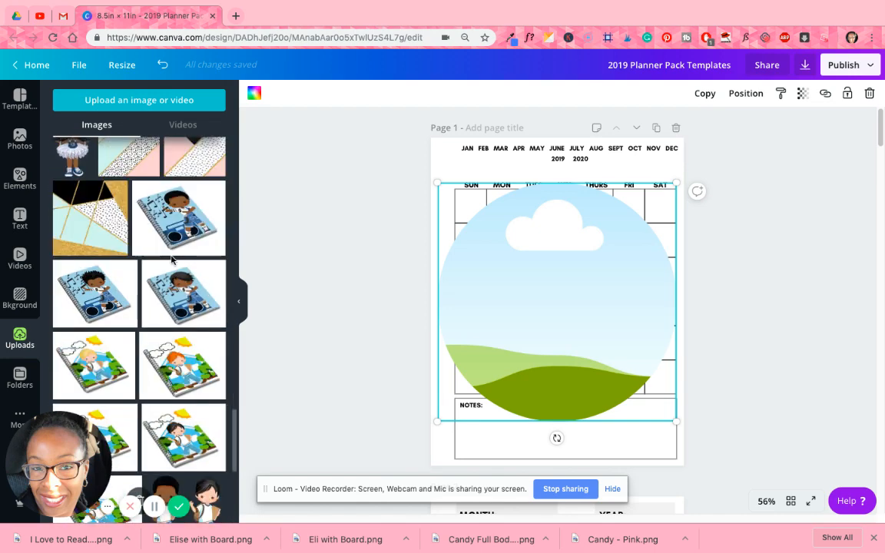
scroll(172, 260, "down", 5)
scroll(172, 259, "down", 5)
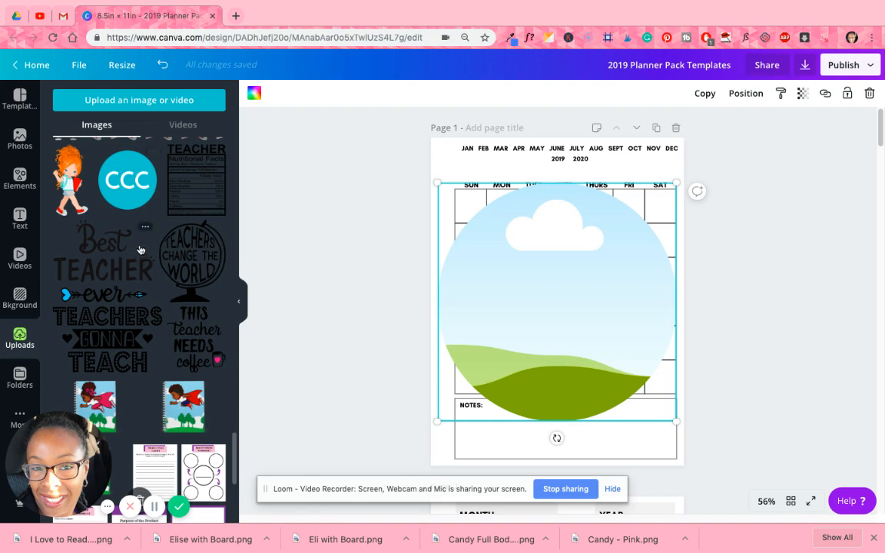
scroll(141, 250, "down", 5)
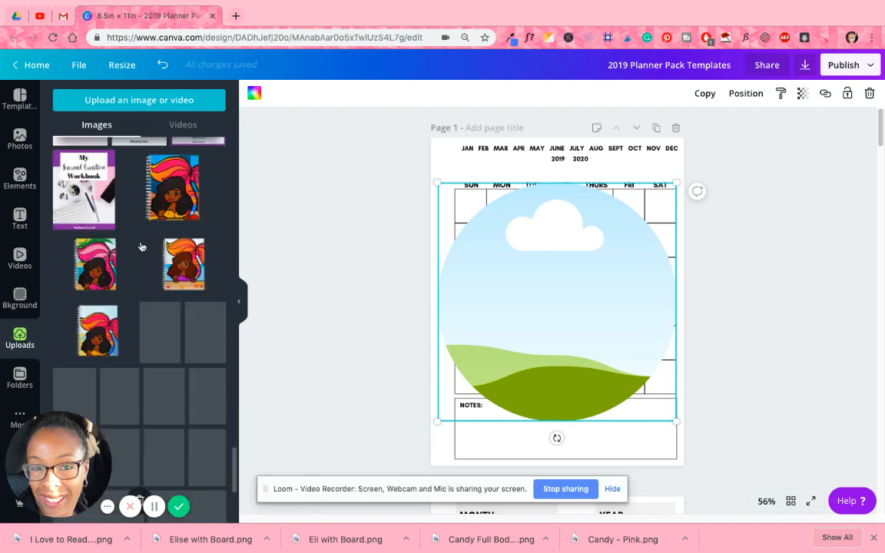
scroll(141, 246, "down", 3)
scroll(140, 246, "down", 2)
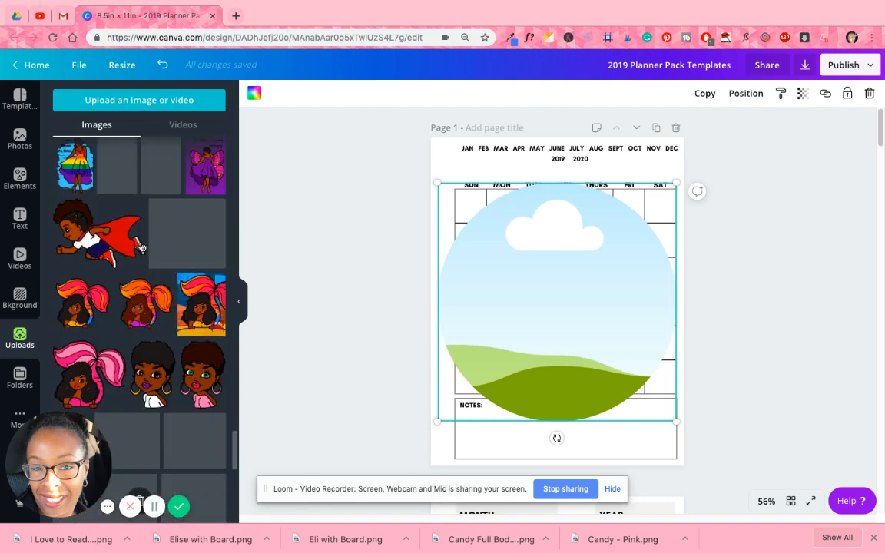
scroll(141, 247, "down", 3)
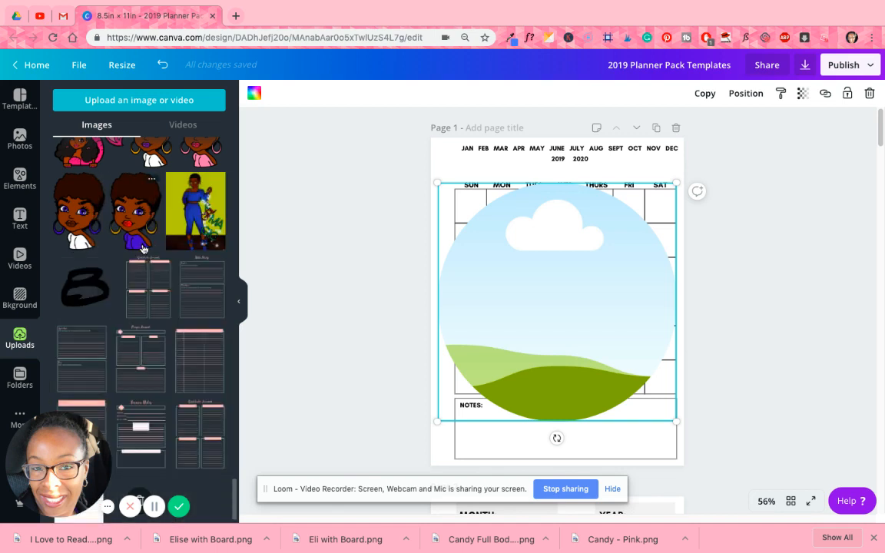
scroll(142, 248, "down", 3)
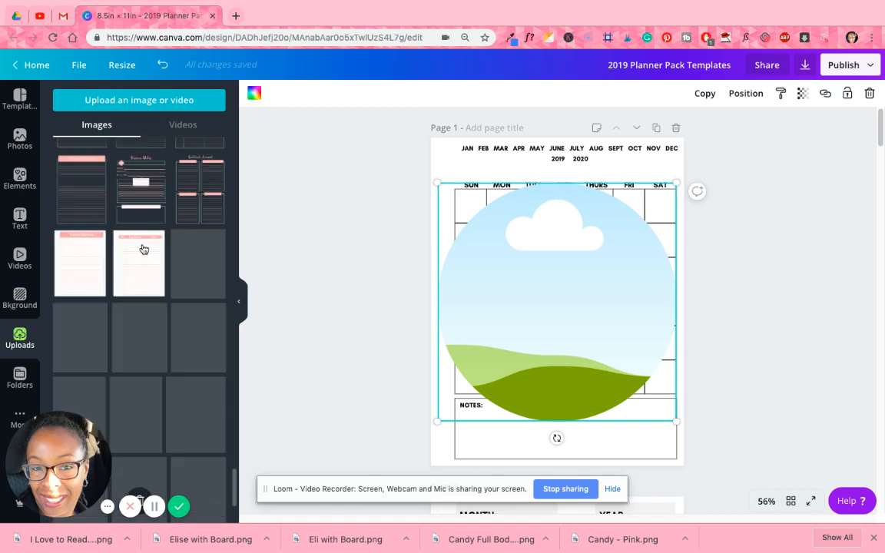
scroll(143, 249, "down", 2)
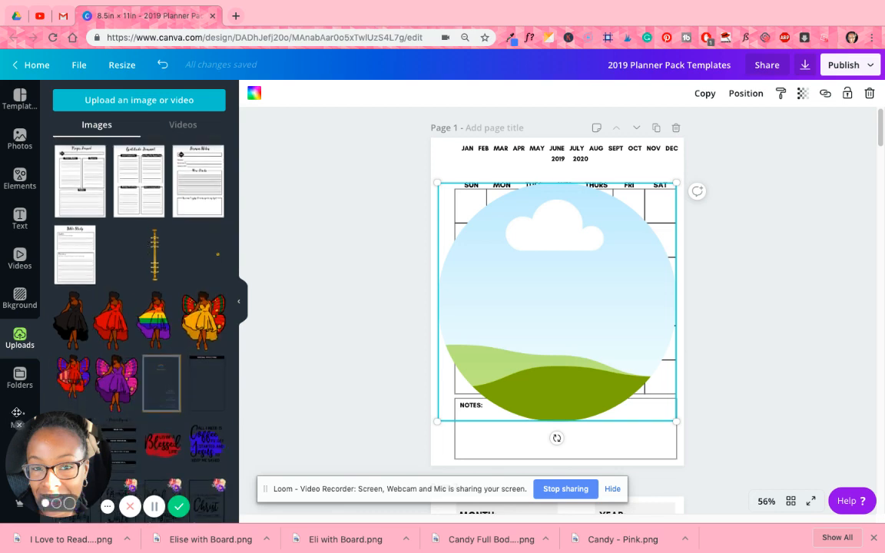
- Fill the circular frame with the Pixabay photo of hands holding a phone and a coffee cup
left_click(20, 424)
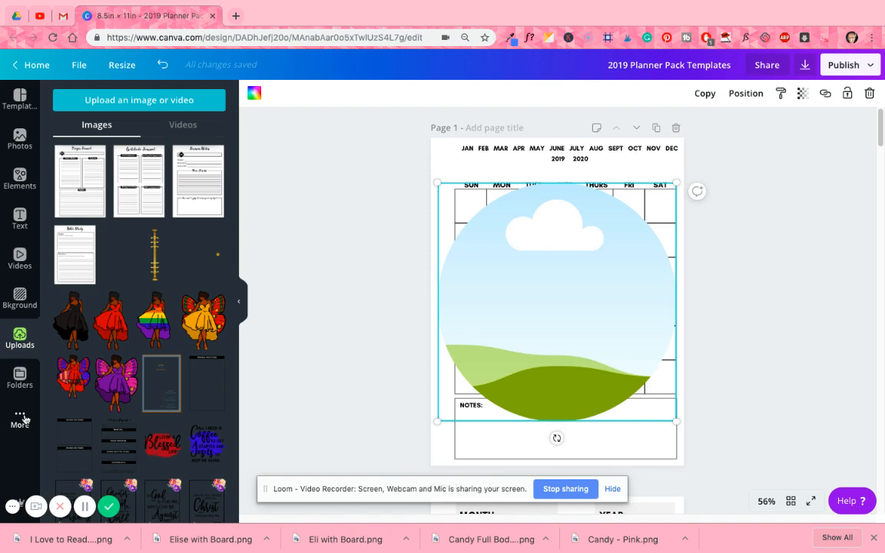
left_click(21, 418)
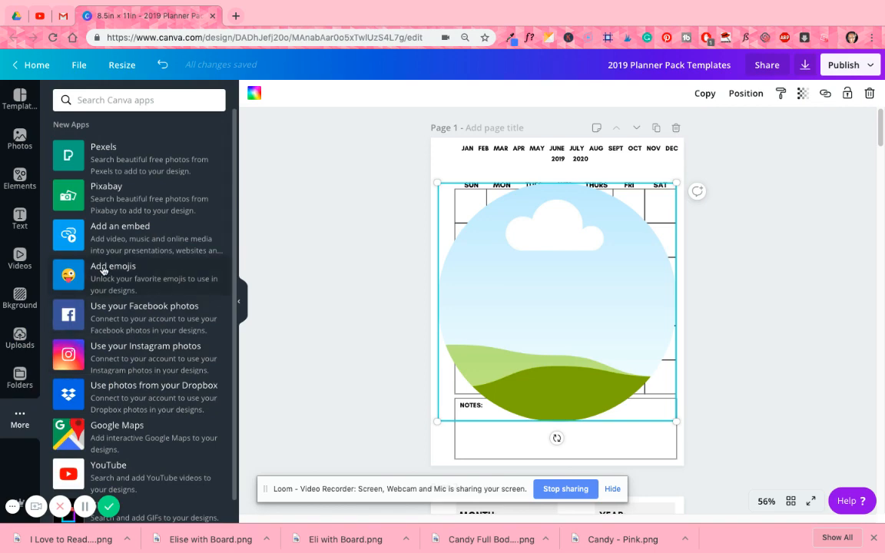
left_click(108, 207)
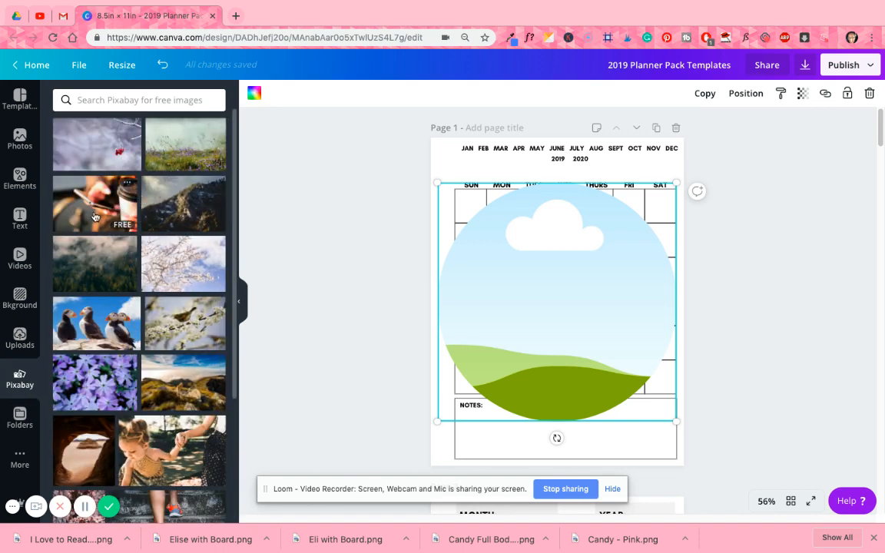
left_click(95, 217)
left_click_drag(486, 298, 454, 299)
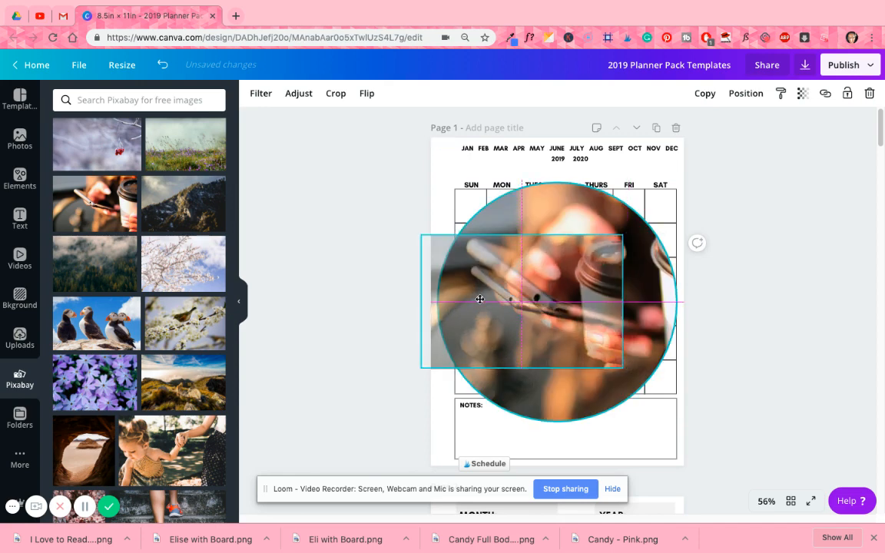
left_click(786, 314)
- Reposition the photo inside the circular frame to bring the coffee cup into the crop
double_click(602, 316)
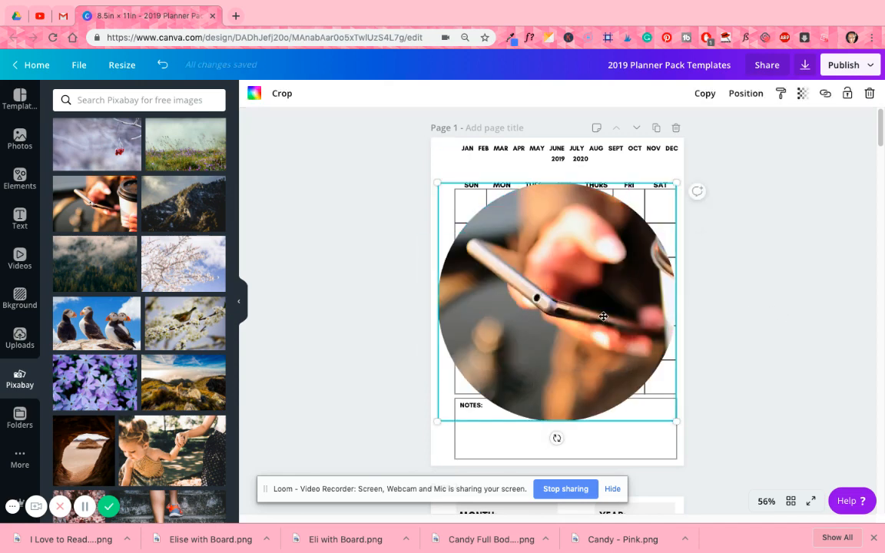
left_click_drag(602, 316, 533, 324)
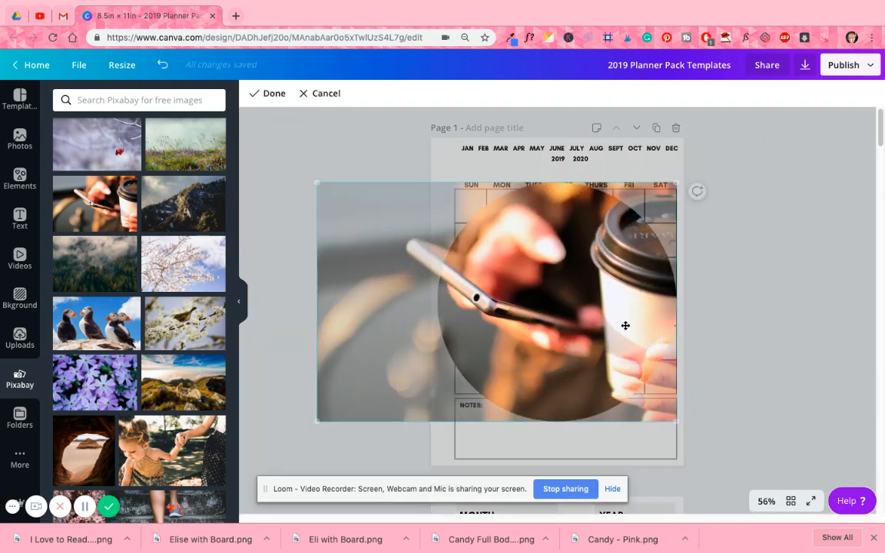
left_click(811, 305)
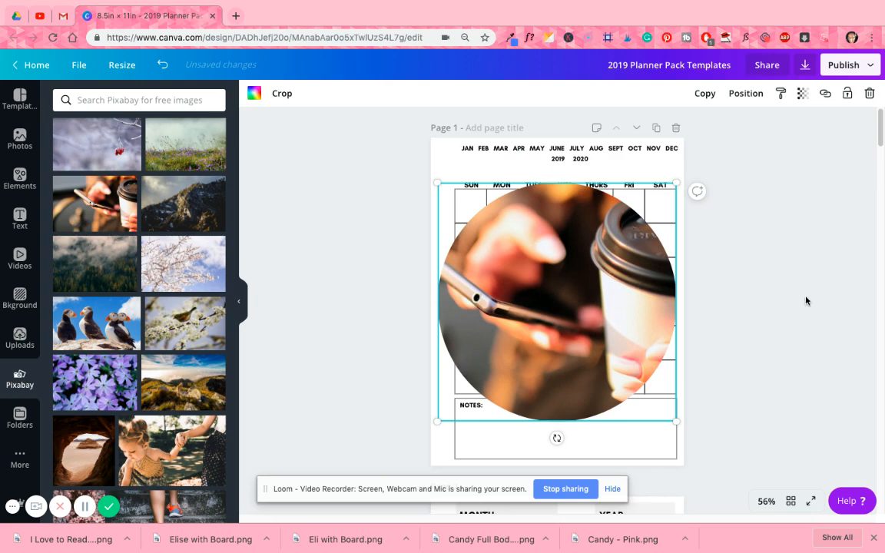
- Send the circular photo backward behind the calendar grid and the weekday labels
left_click(755, 93)
left_click(728, 127)
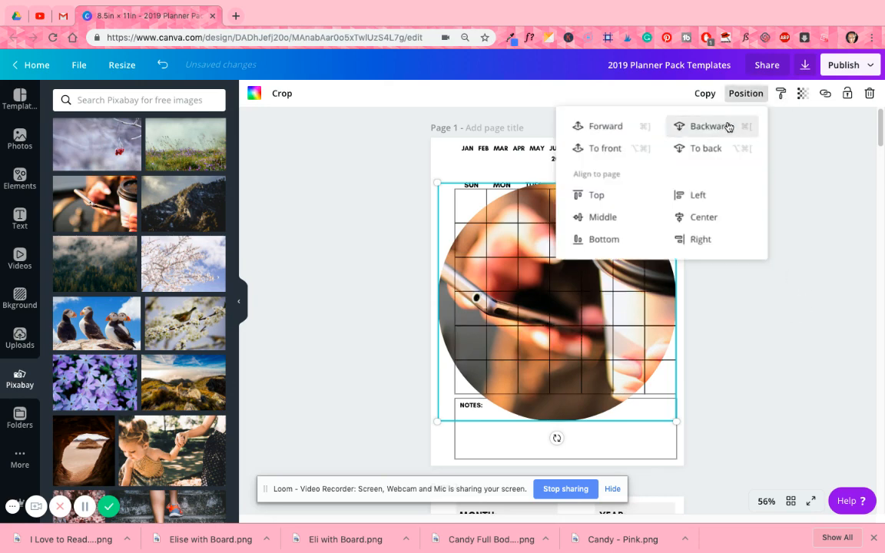
left_click(728, 127)
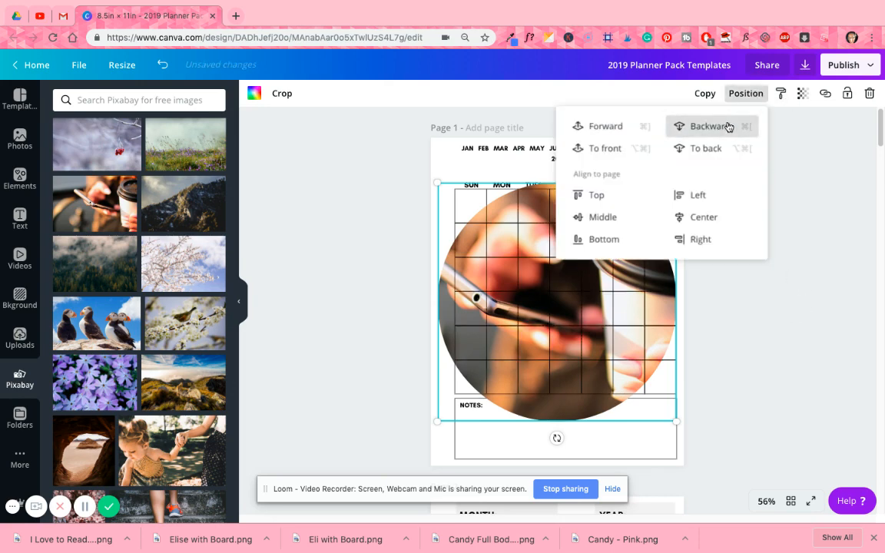
left_click(728, 127)
left_click(790, 257)
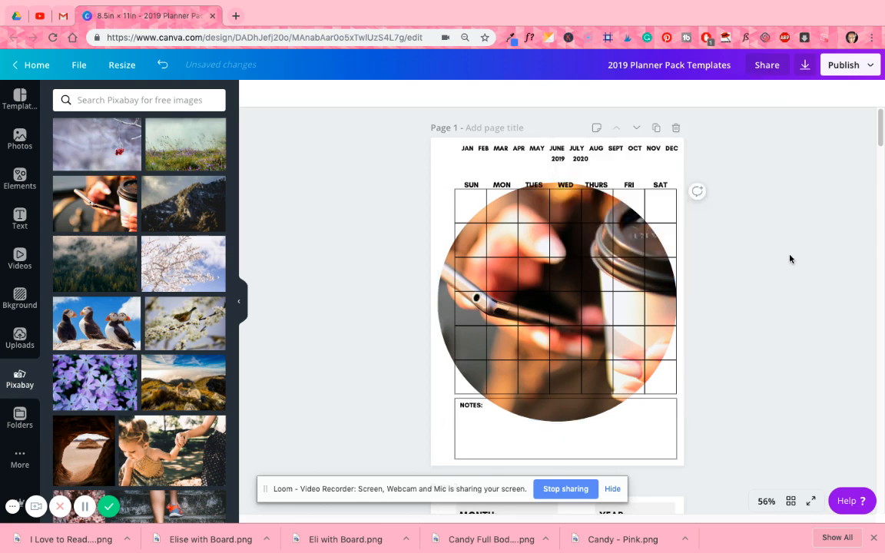
- Set the circular photo's transparency to 13
left_click(457, 299)
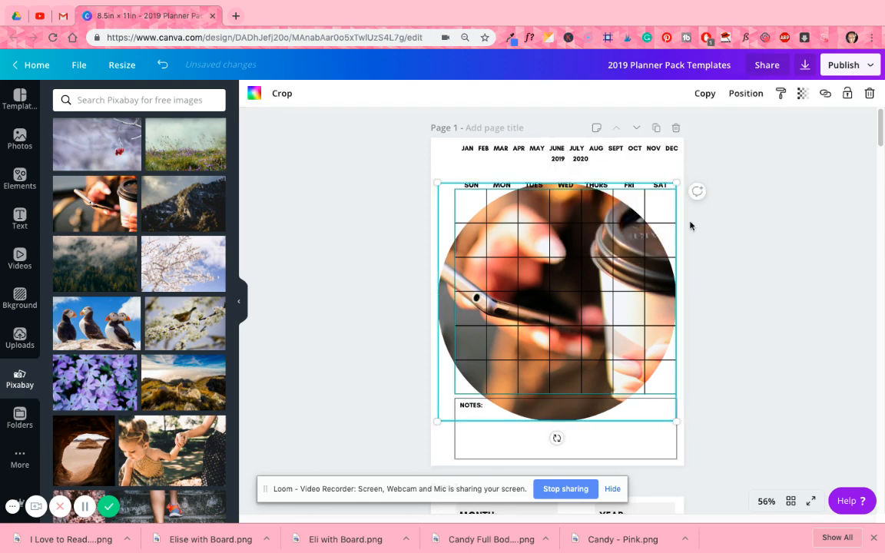
left_click(804, 93)
left_click_drag(782, 123, 708, 144)
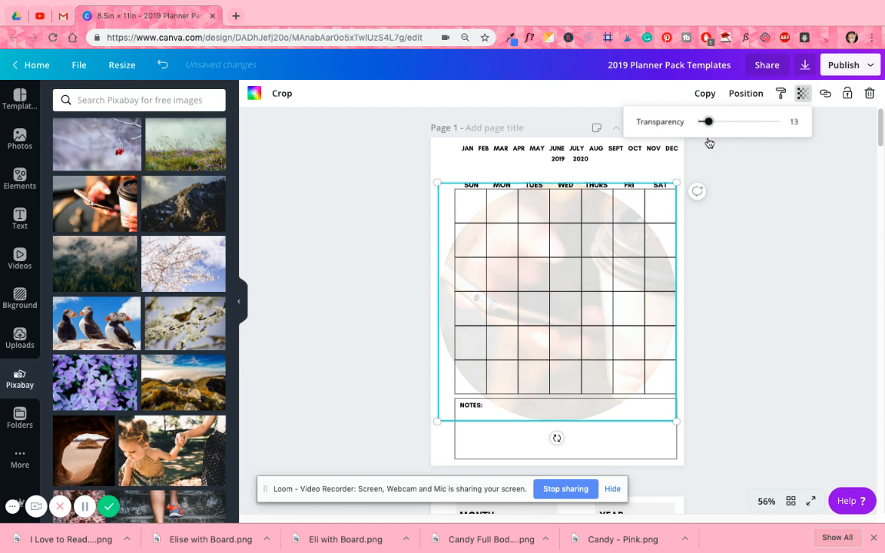
left_click(744, 212)
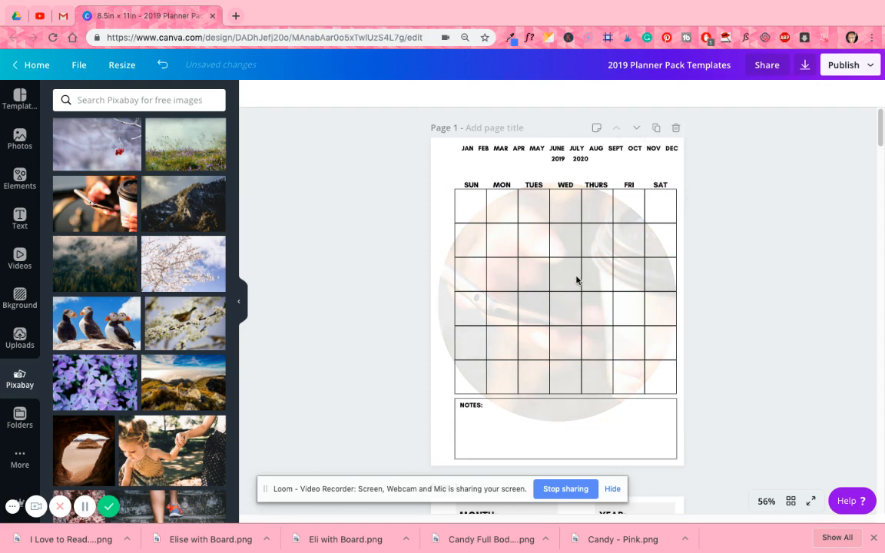
- Delete the circular photo frame from page 1
left_click(444, 286)
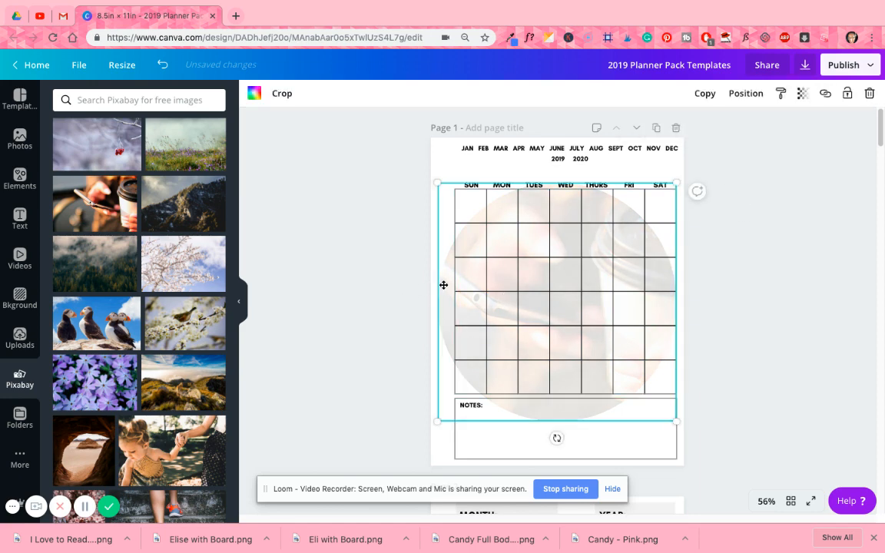
key("Delete")
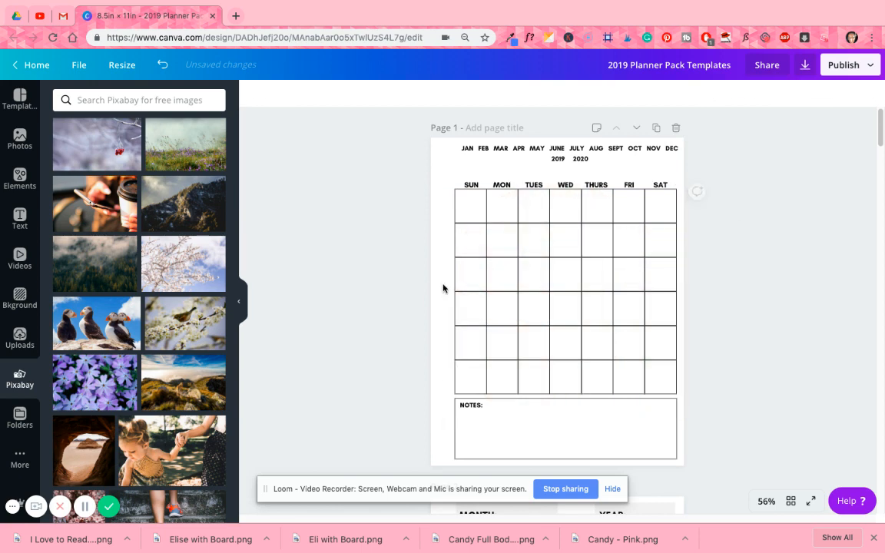
- Add the Pixabay phone and coffee cup photo unframed, align it with page 1's upper-left corner and enlarge it to the page width
left_click(100, 219)
left_click_drag(516, 288, 496, 195)
left_click_drag(595, 261, 595, 262)
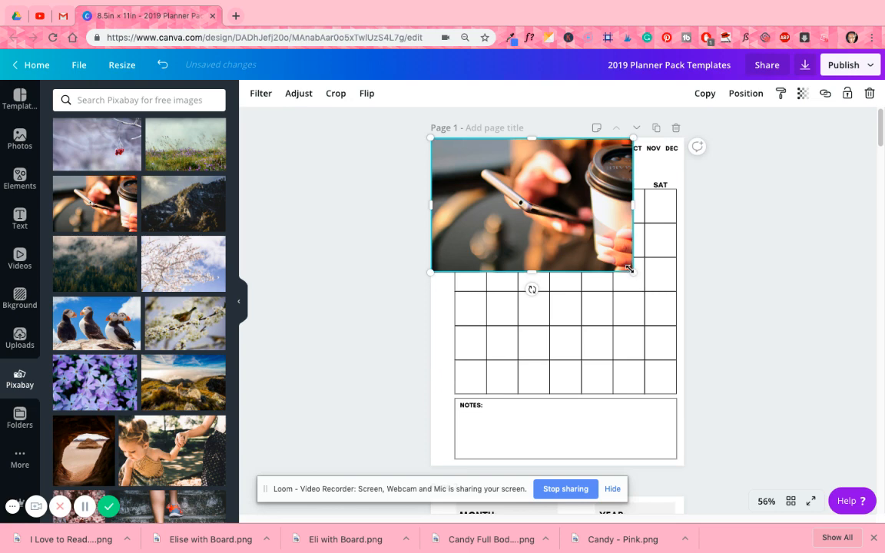
left_click_drag(639, 285, 677, 315)
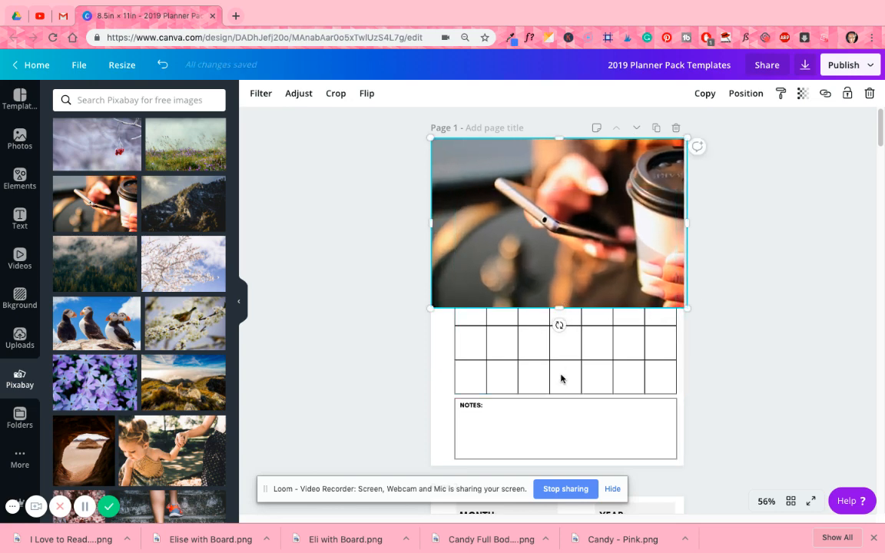
- Stretch the photo to the page's lower edge, shift it sideways and widen it to about 11.4, covering the whole page
left_click_drag(558, 308, 569, 468)
left_click_drag(588, 416, 541, 412)
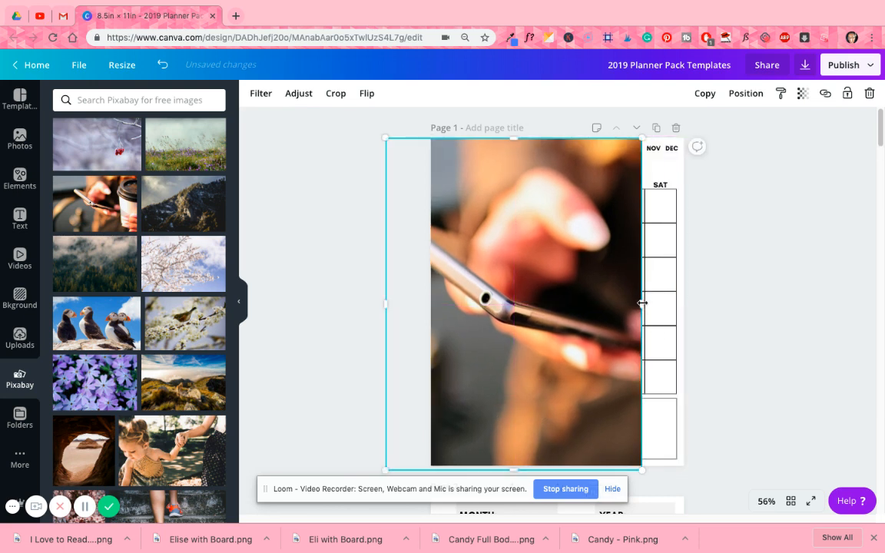
left_click_drag(670, 304, 691, 304)
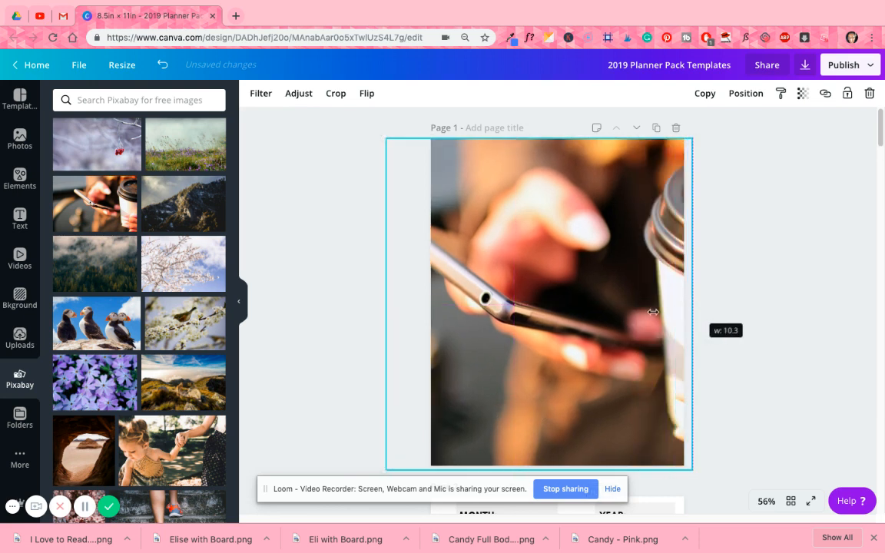
left_click_drag(613, 313, 559, 278)
left_click_drag(662, 288, 693, 301)
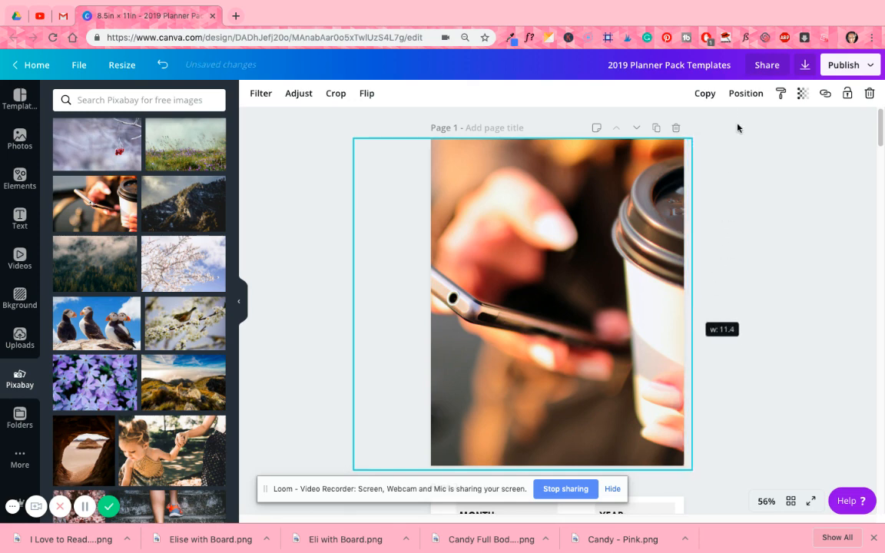
- Send the full-page photo backward behind the calendar grid, Notes box and all text
left_click(742, 95)
left_click(715, 128)
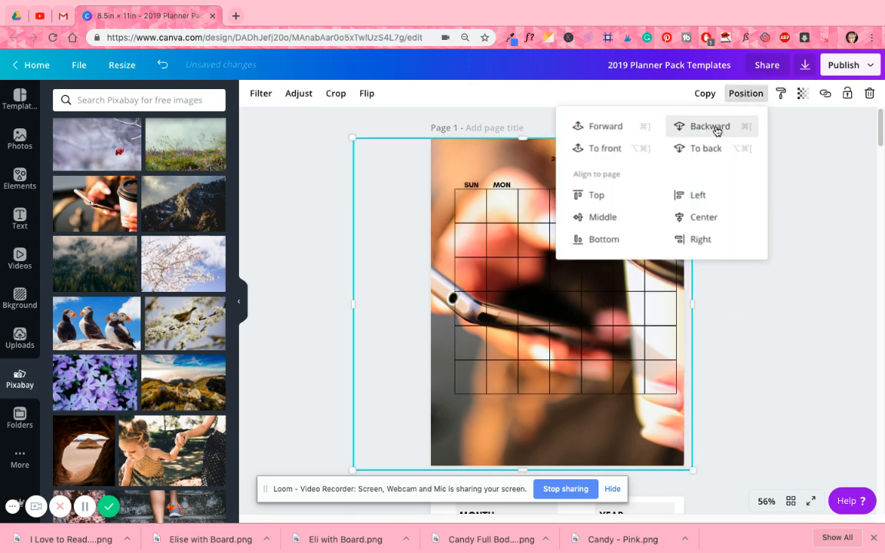
left_click(716, 129)
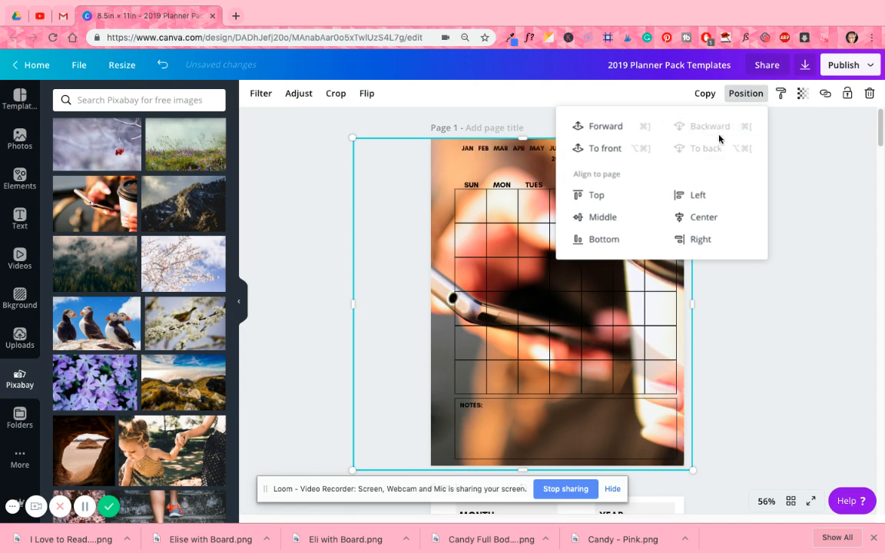
- Set the full-page phone and coffee cup photo's transparency to 16 on page 1
left_click(802, 222)
left_click(437, 175)
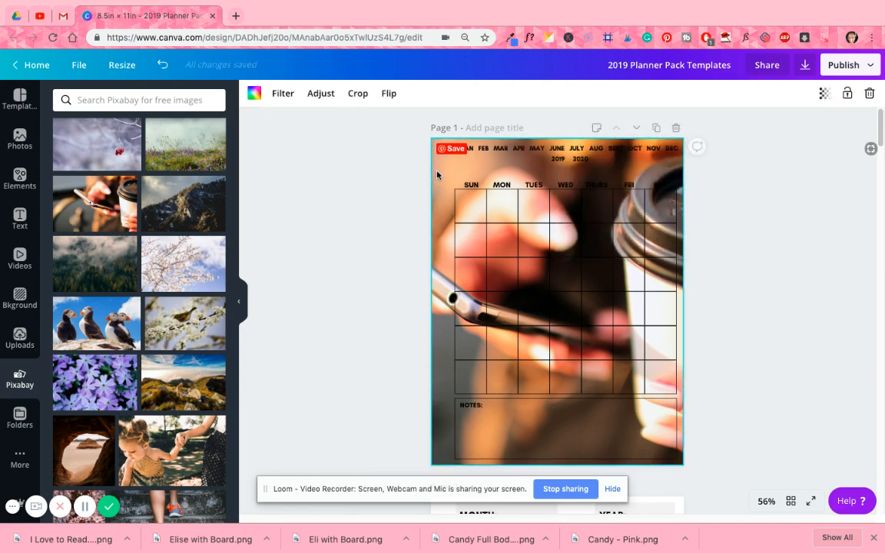
left_click(824, 94)
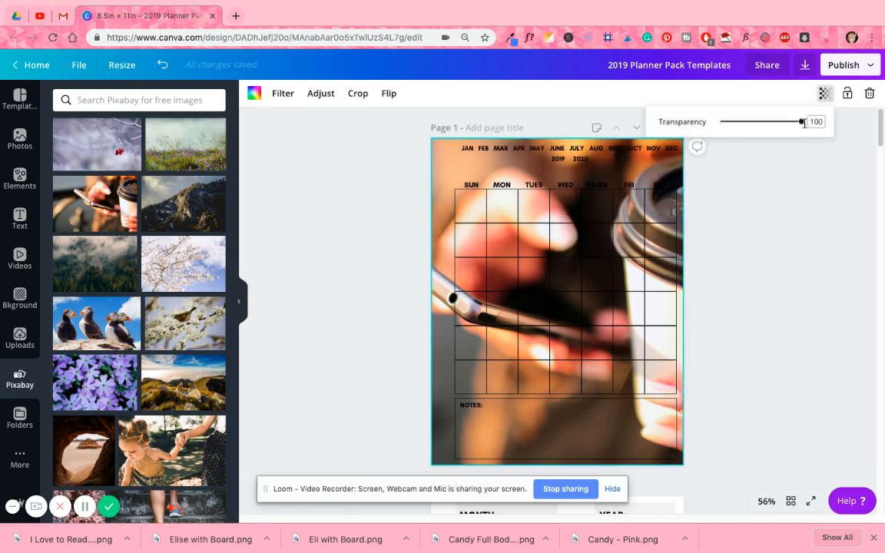
left_click_drag(801, 122, 732, 136)
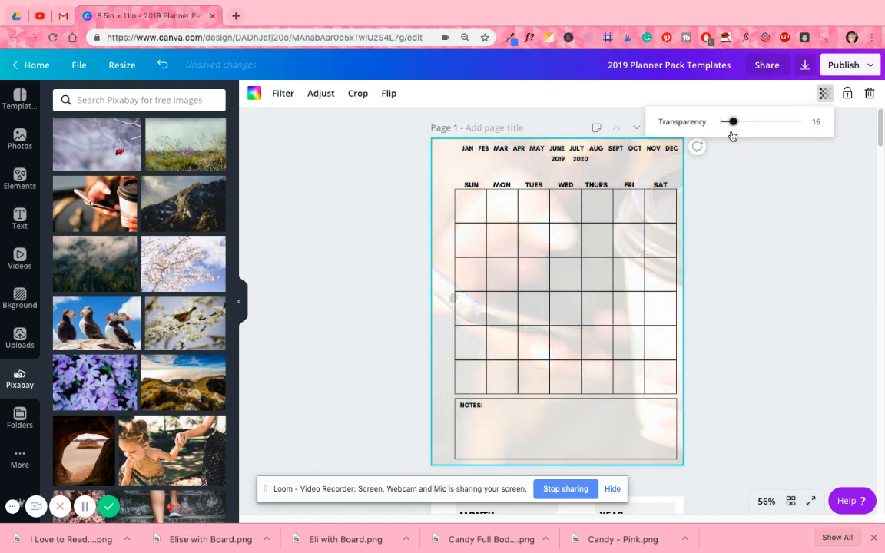
- Delete the full-page phone and coffee cup photo from page 1
scroll(417, 301, "down", 1)
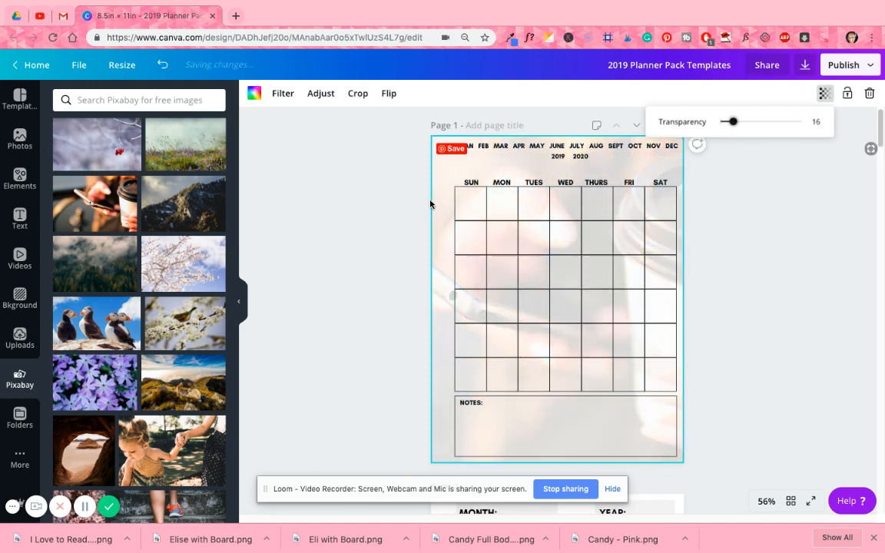
left_click(437, 170)
key("Delete")
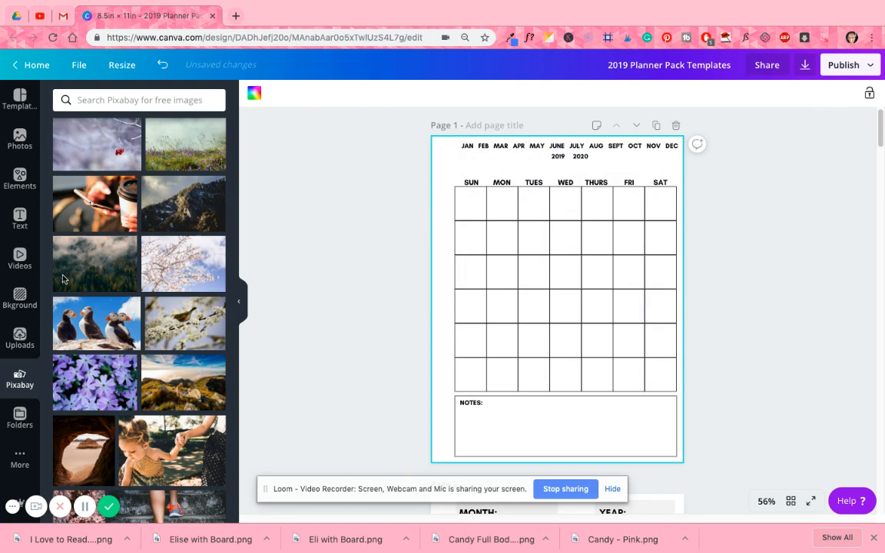
- Add the pink cherry blossom photo from Pixabay, align it with page 1's upper-left corner and enlarge it to cover the whole page
scroll(133, 338, "down", 1)
scroll(132, 338, "down", 3)
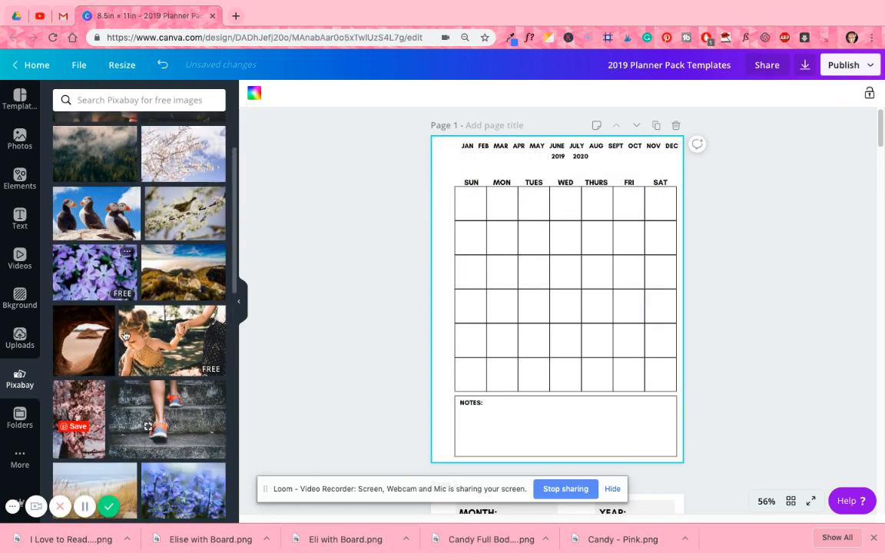
scroll(181, 375, "down", 3)
scroll(182, 375, "down", 5)
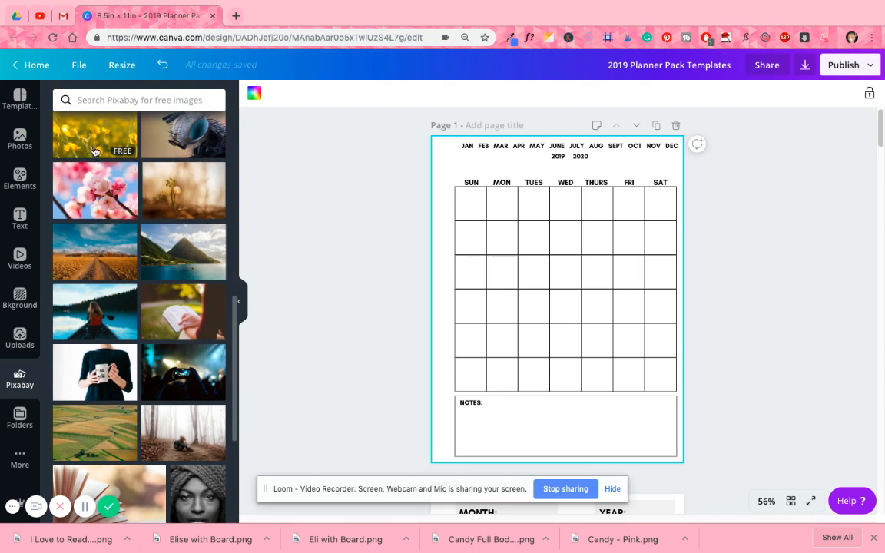
left_click(104, 192)
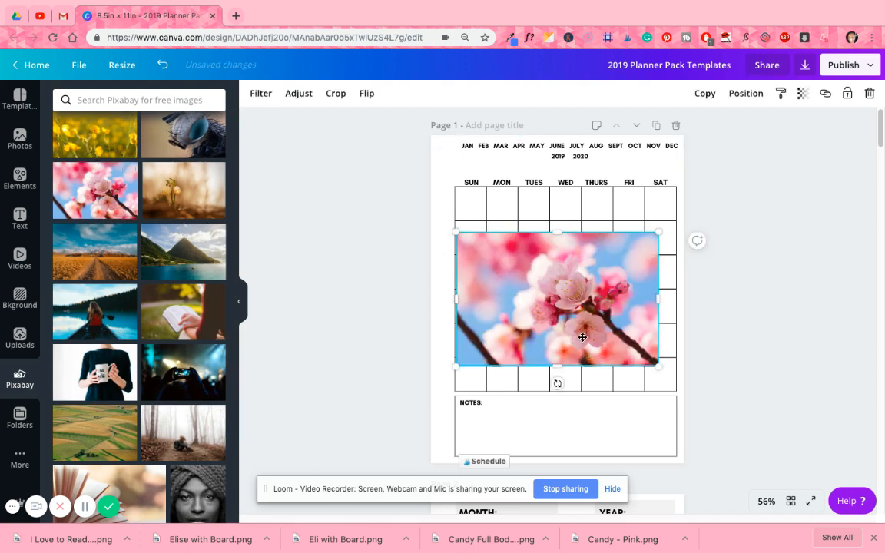
left_click_drag(583, 337, 558, 256)
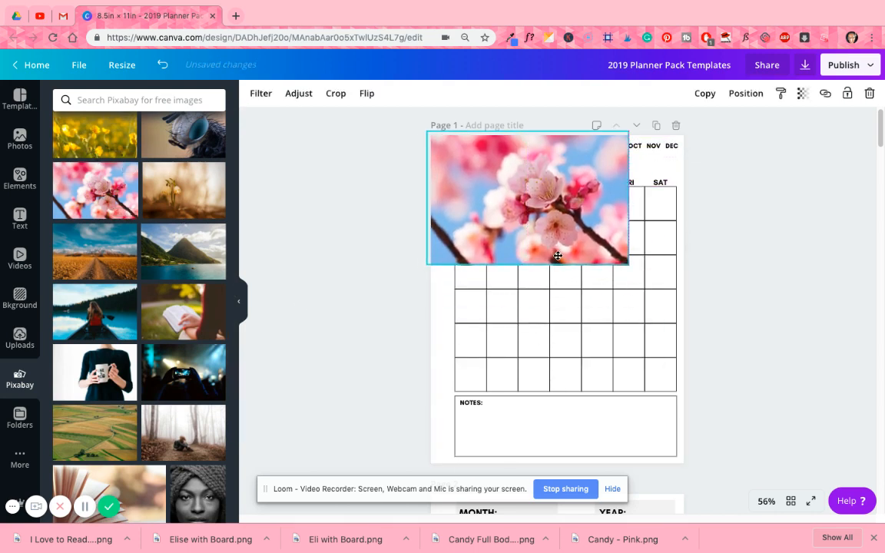
left_click_drag(627, 264, 680, 309)
left_click_drag(591, 309, 534, 465)
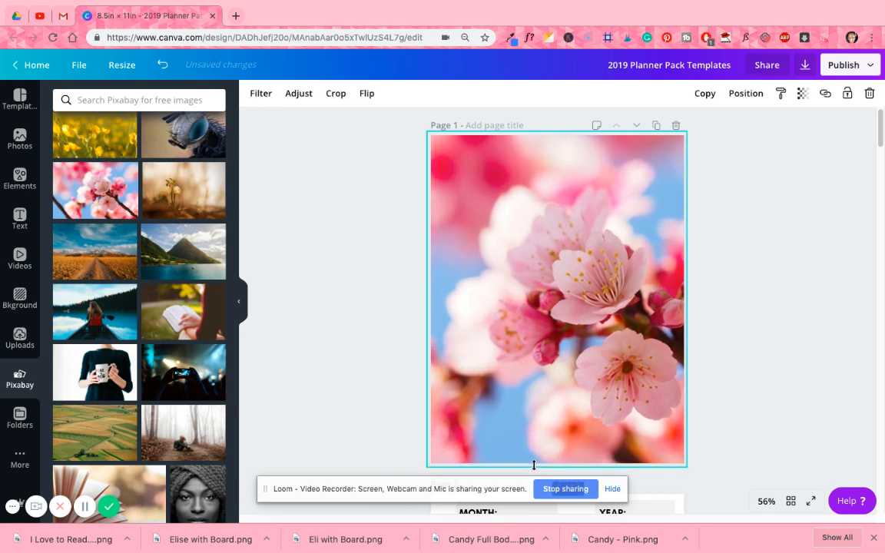
- Send the full-page cherry blossom photo backward behind the calendar grid, Notes box and all text
left_click(742, 94)
left_click(711, 127)
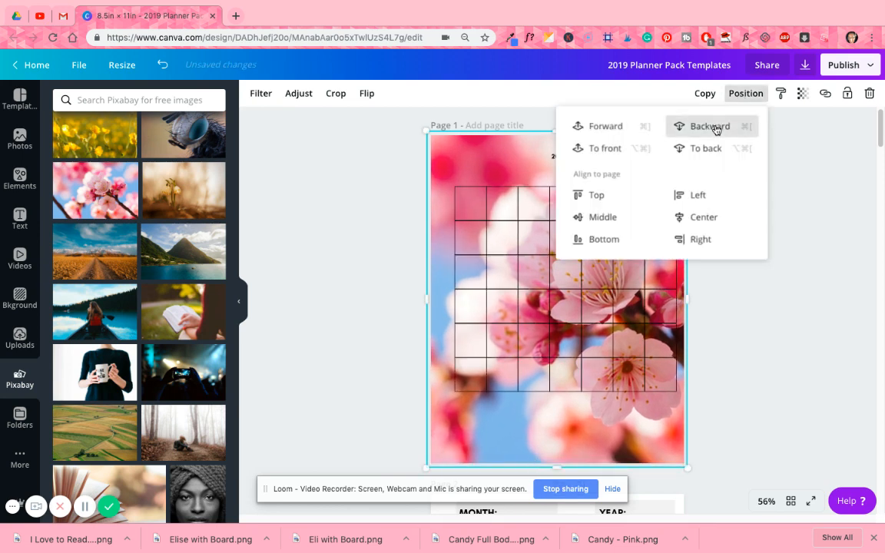
left_click(715, 128)
left_click(715, 127)
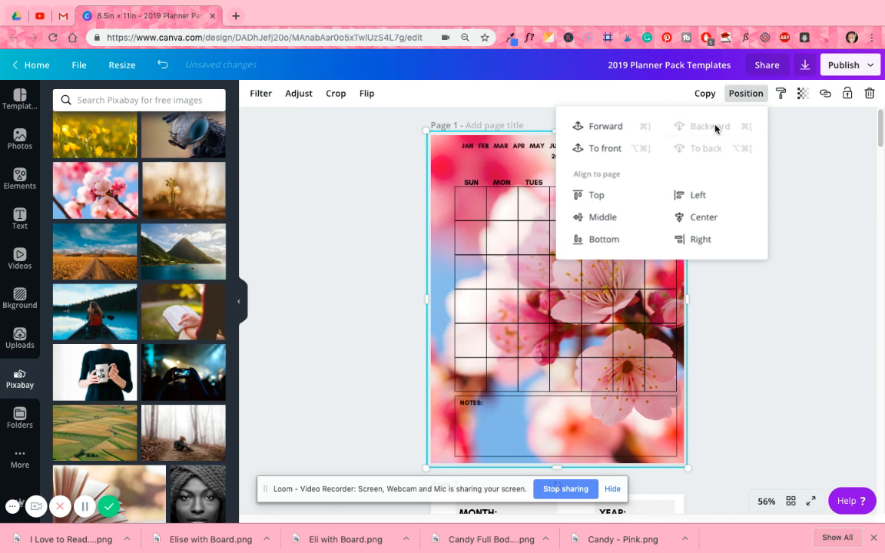
- Bring the cherry blossom photo forward again, in front of all calendar elements on page 1
left_click(617, 128)
left_click(617, 128)
left_click(617, 127)
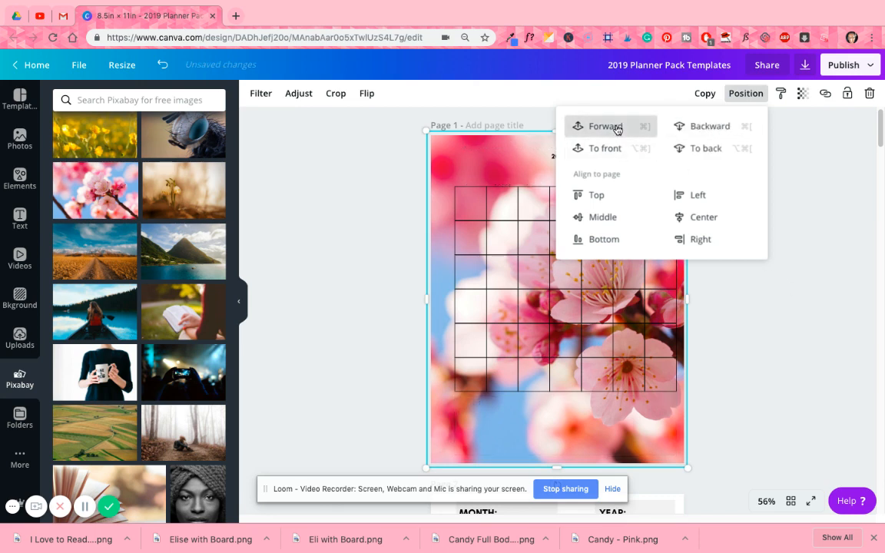
left_click(617, 127)
left_click(746, 93)
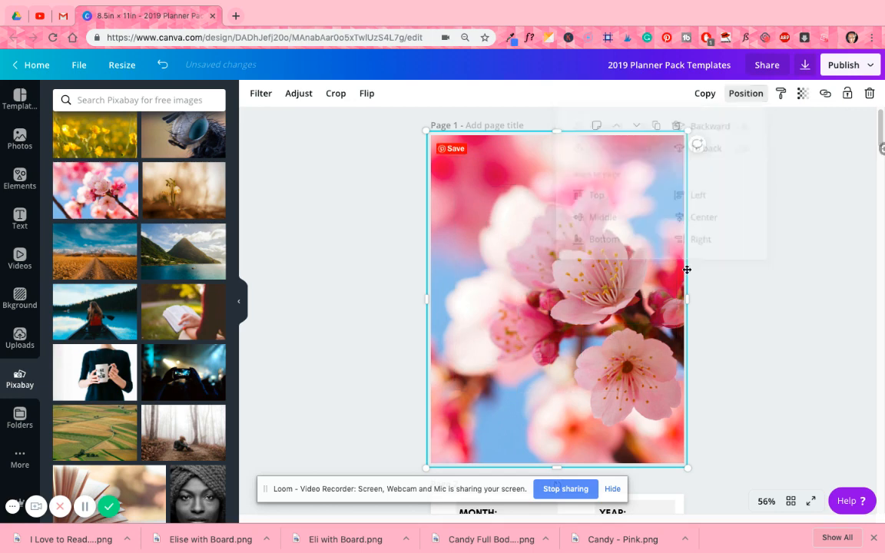
- Set the cherry blossom photo's transparency to 26, then delete the photo from page 1
left_click(802, 93)
left_click_drag(781, 124, 720, 132)
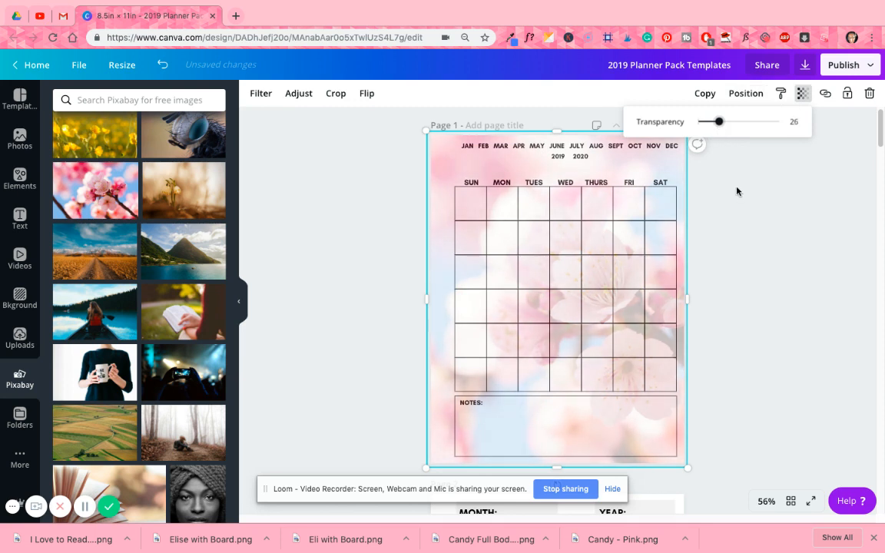
left_click(776, 239)
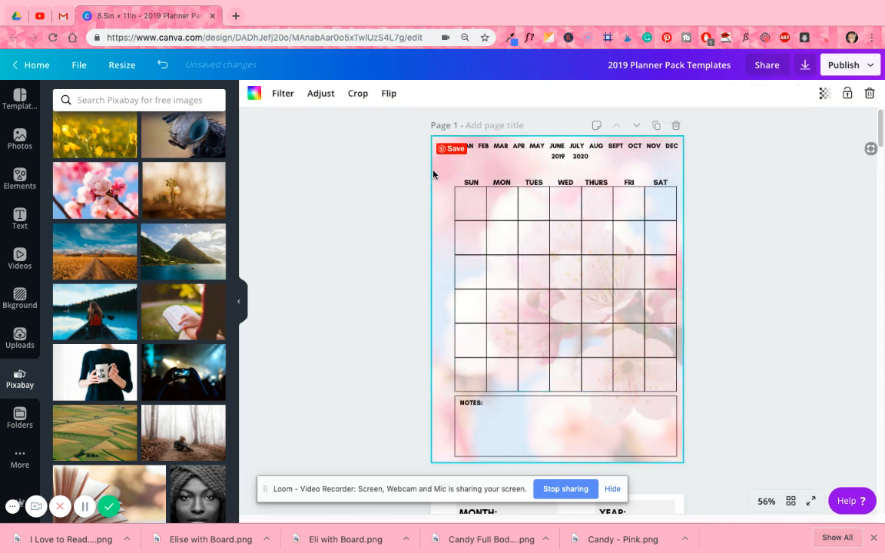
key("Delete")
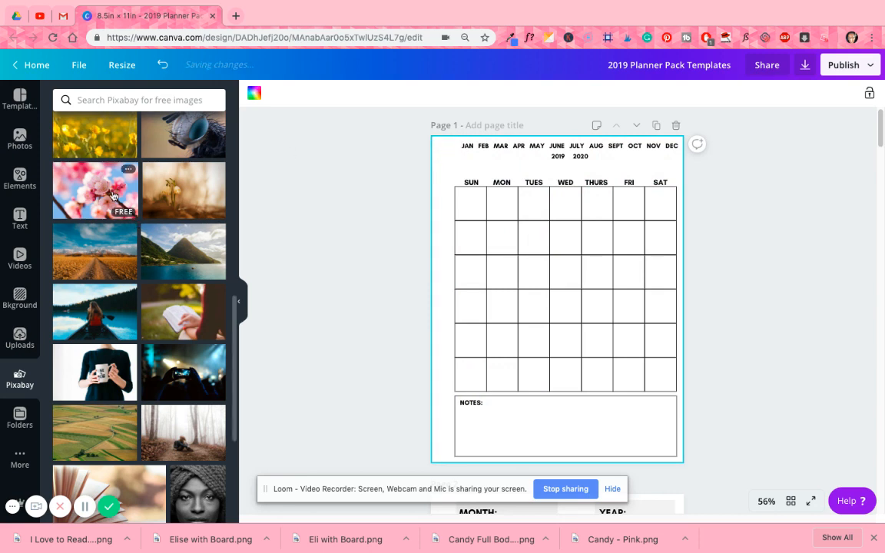
- Add the cherry blossom photo again and fit it exactly over the calendar grid, with a width of 7.4
left_click(128, 171)
left_click_drag(613, 306, 615, 262)
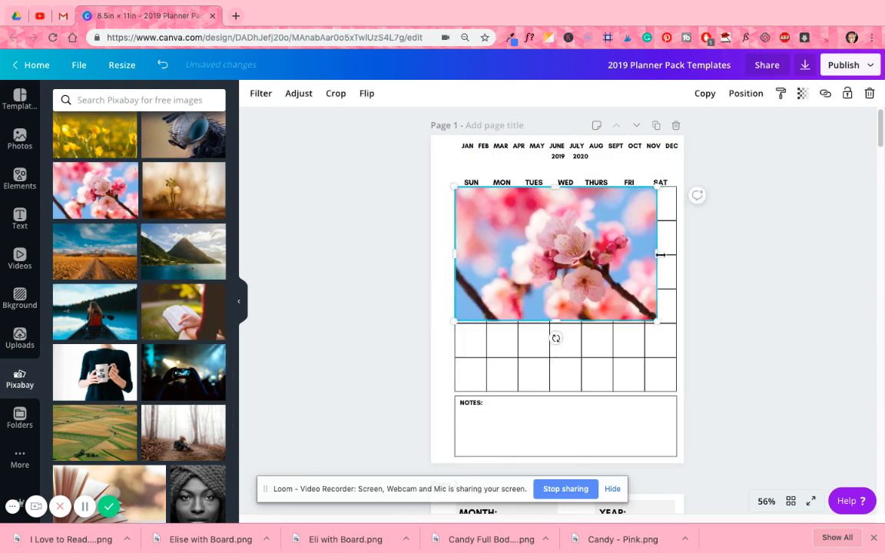
mouse_move(668, 254)
left_mouse_down()
mouse_move(678, 254)
mouse_move(670, 258)
left_mouse_up()
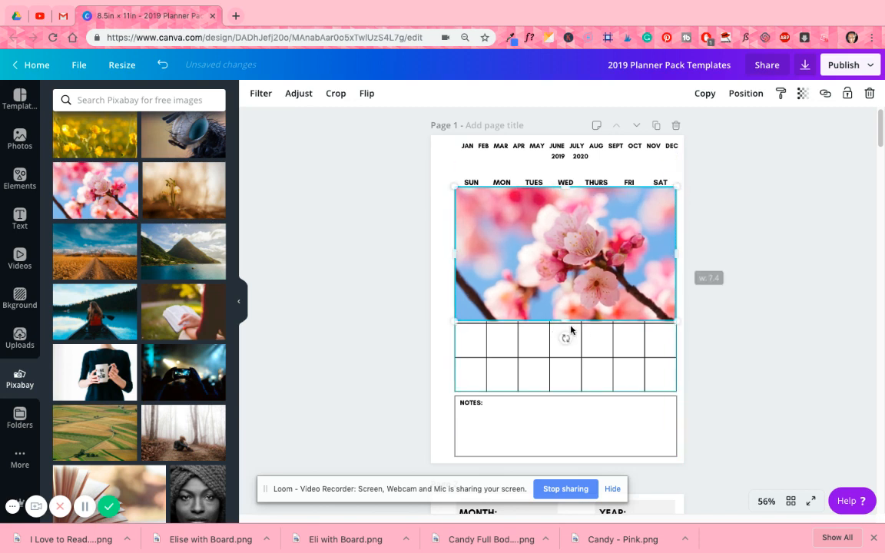
left_click_drag(565, 322, 545, 387)
left_click_drag(596, 352, 595, 352)
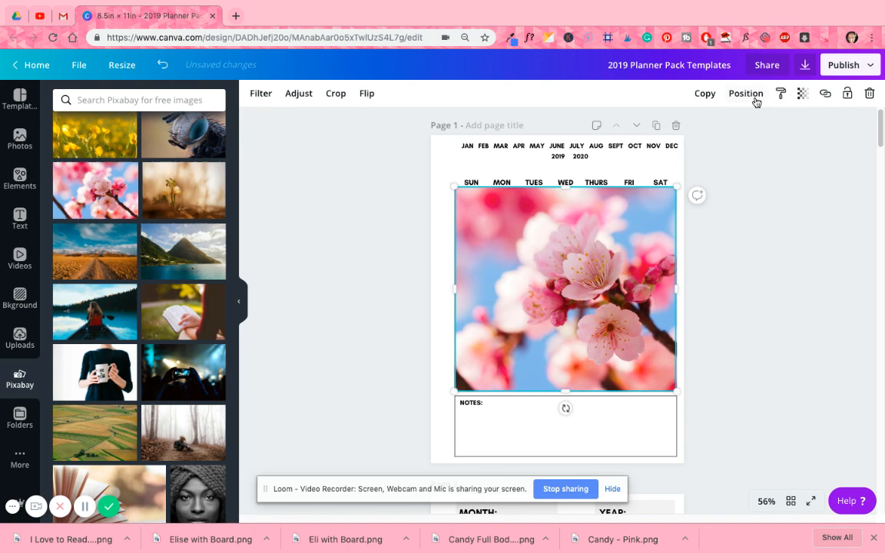
- Adjust the transparency of the cherry blossom photo over the grid, then delete the photo
left_click(801, 93)
left_click_drag(779, 124, 825, 132)
key("Delete")
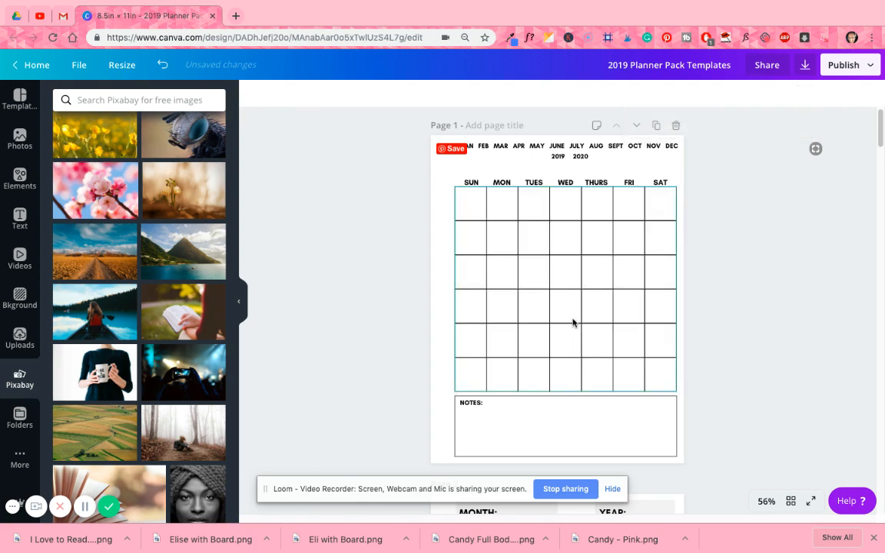
- Add the pink-to-orange brush-stroke gradient, enlarge it to reach the grid's right edge and place it over page 1's upper half
left_click(21, 179)
scroll(134, 247, "down", 3)
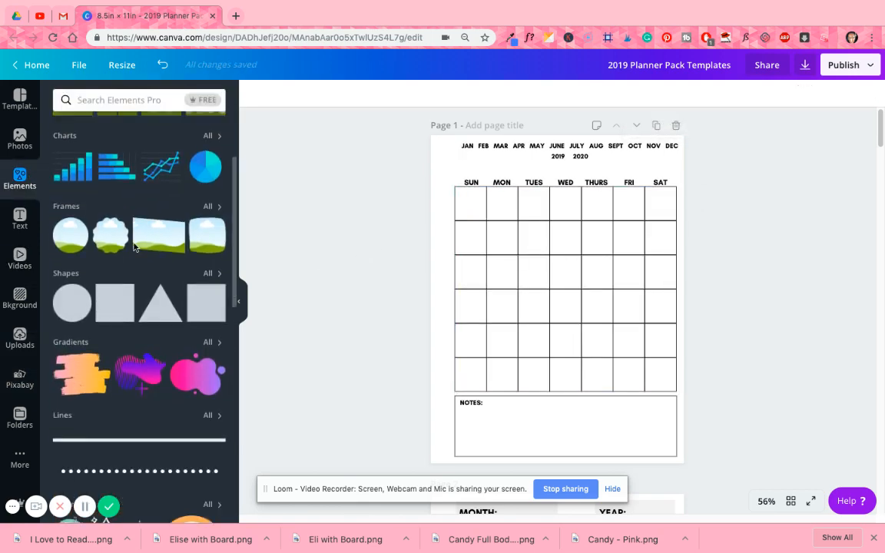
left_click(77, 344)
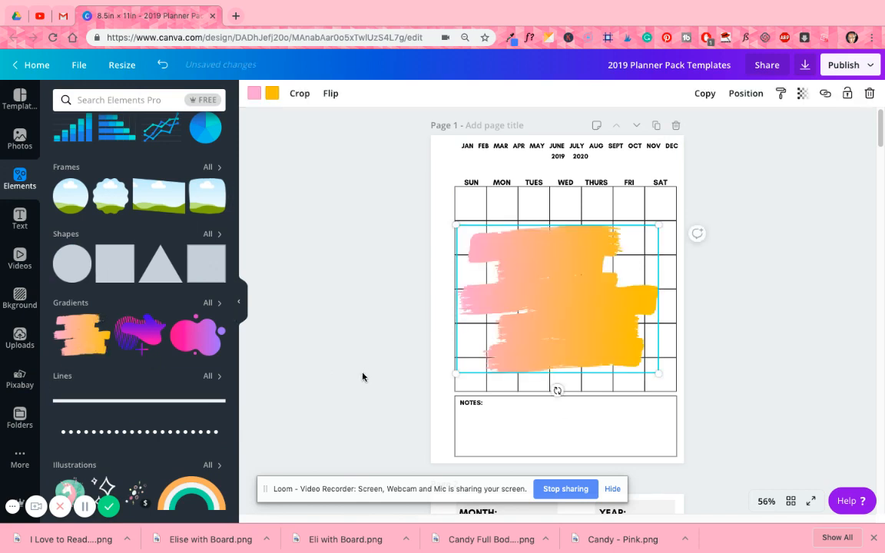
left_click_drag(551, 296, 539, 248)
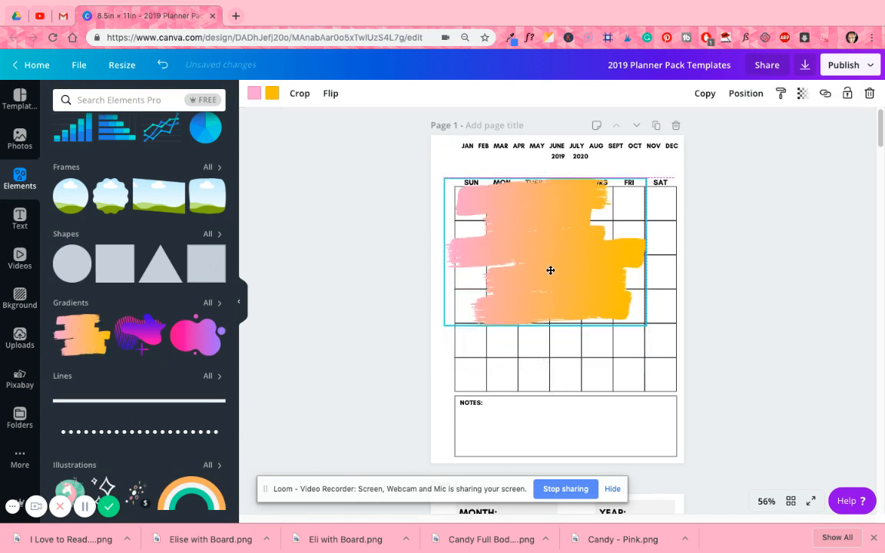
left_click(209, 303)
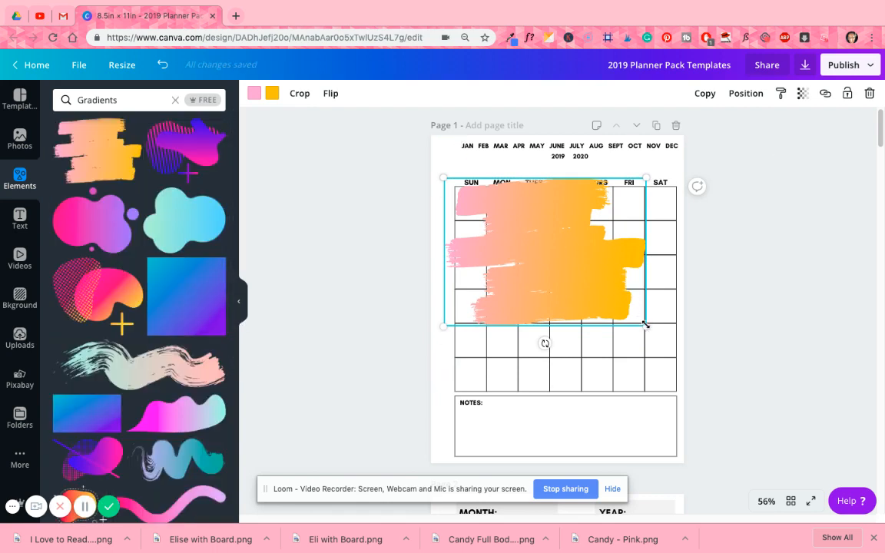
left_click_drag(644, 332, 657, 371)
mouse_move(588, 299)
left_mouse_down()
mouse_move(581, 328)
mouse_move(589, 264)
left_mouse_up()
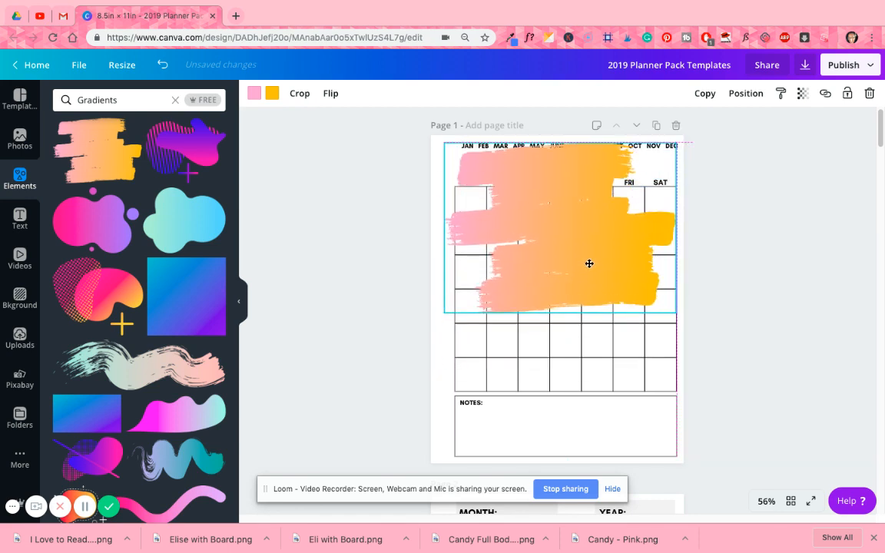
- Duplicate the brush-stroke gradient and place the copy over page 1's lower half, slightly overlapping the original
left_click(707, 96)
left_click(554, 353)
left_click_drag(579, 268, 579, 408)
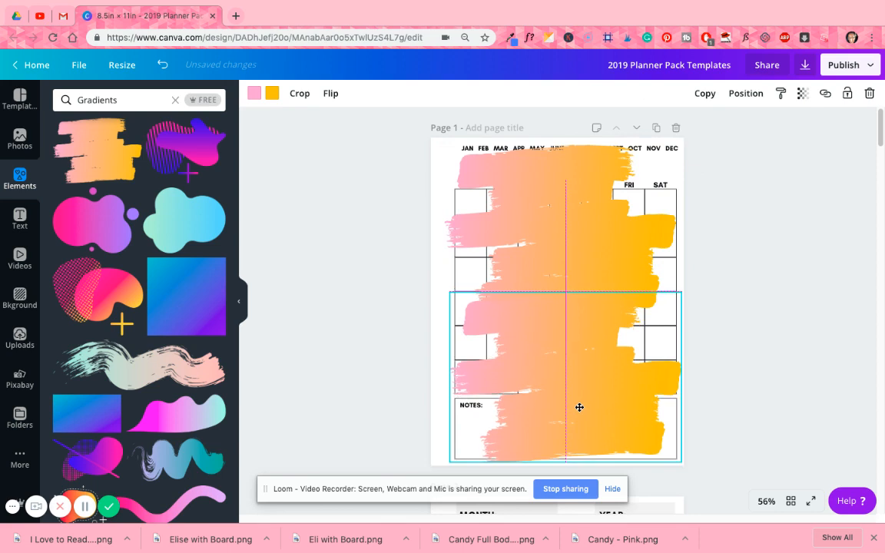
- Send the upper brush-stroke gradient backward behind the calendar grid and all text
left_click(498, 184)
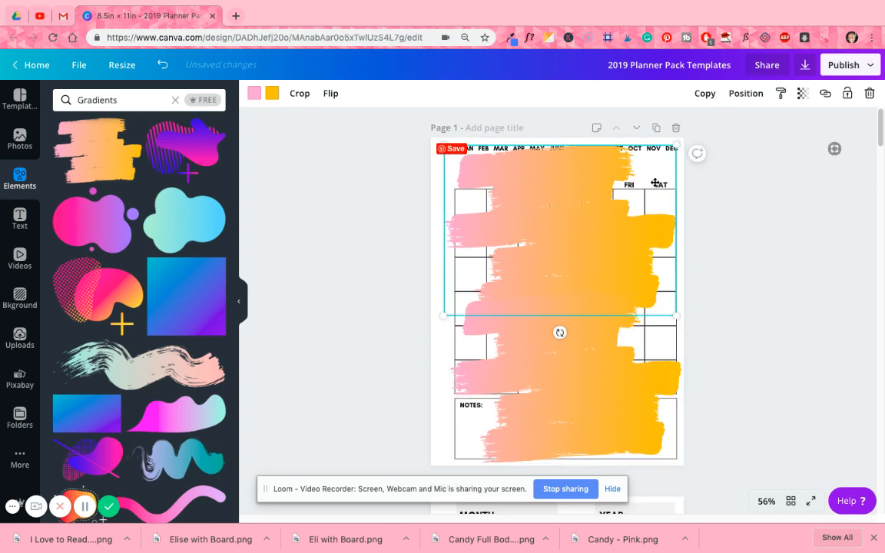
left_click(746, 93)
left_click(722, 128)
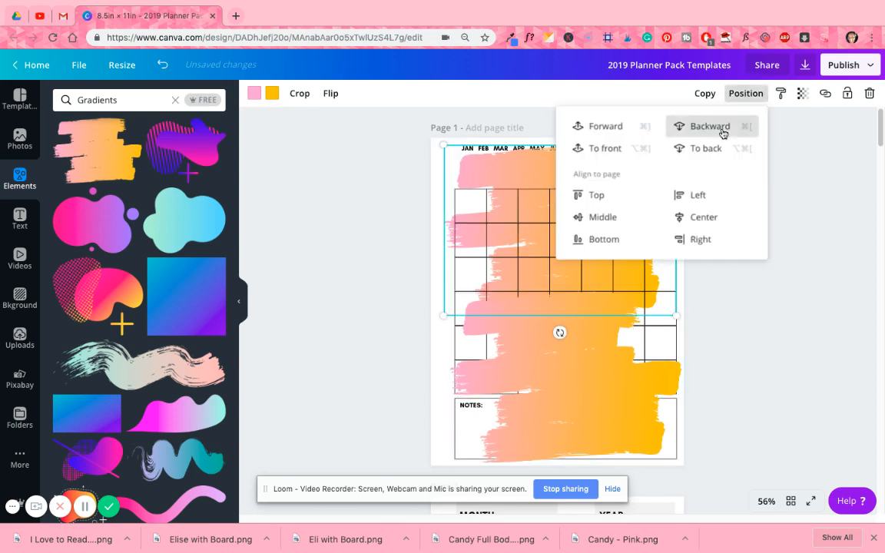
left_click(723, 127)
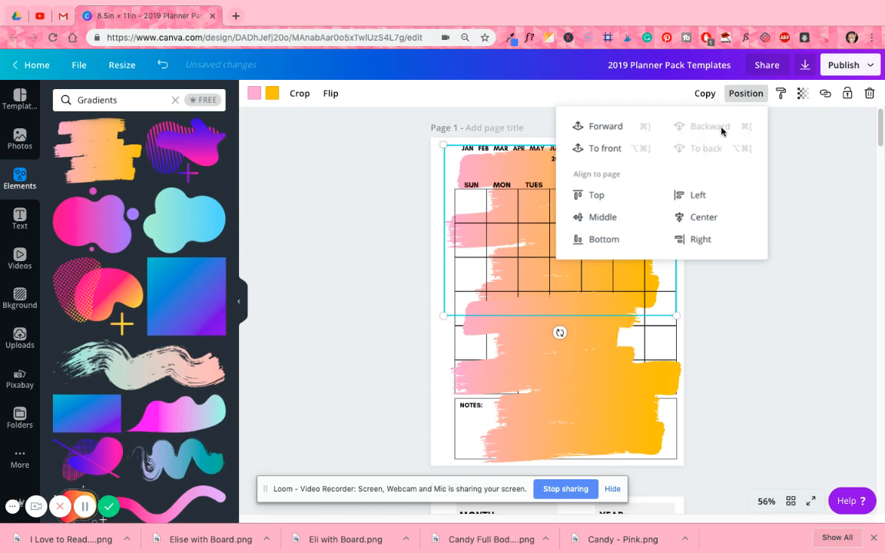
- Send the lower brush-stroke gradient behind the grid and Notes box, and align it with the page's right edge
left_click(564, 417)
left_click(746, 94)
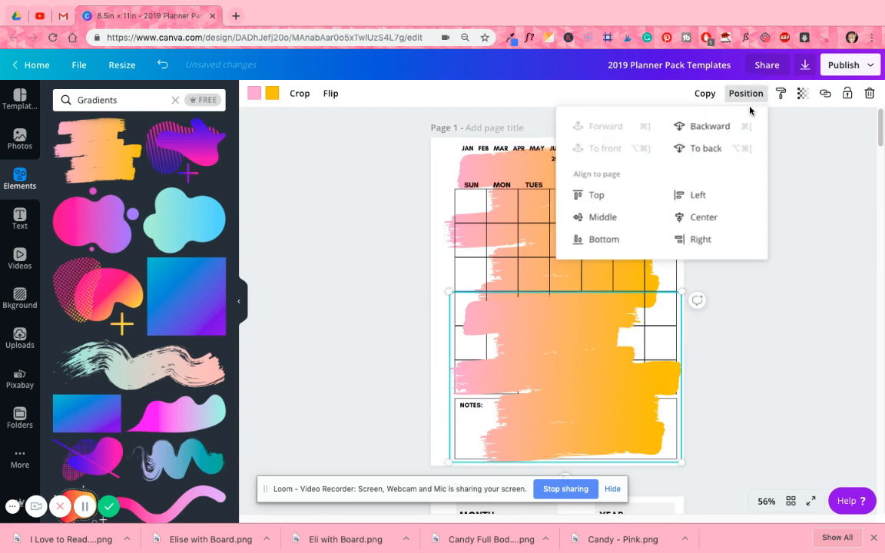
left_click(730, 125)
left_click(730, 124)
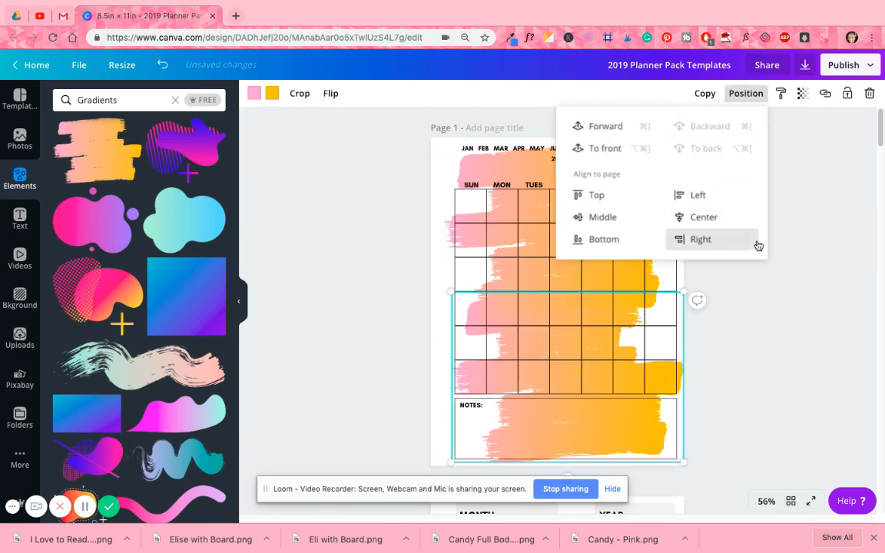
left_click(794, 307)
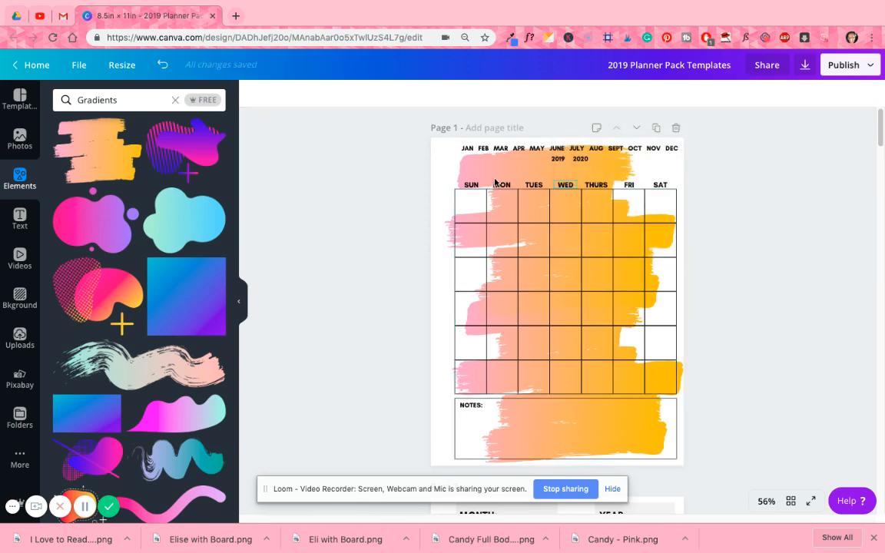
- Move the upper brush-stroke gradient sideways to the page's left edge
left_click_drag(470, 174, 461, 174)
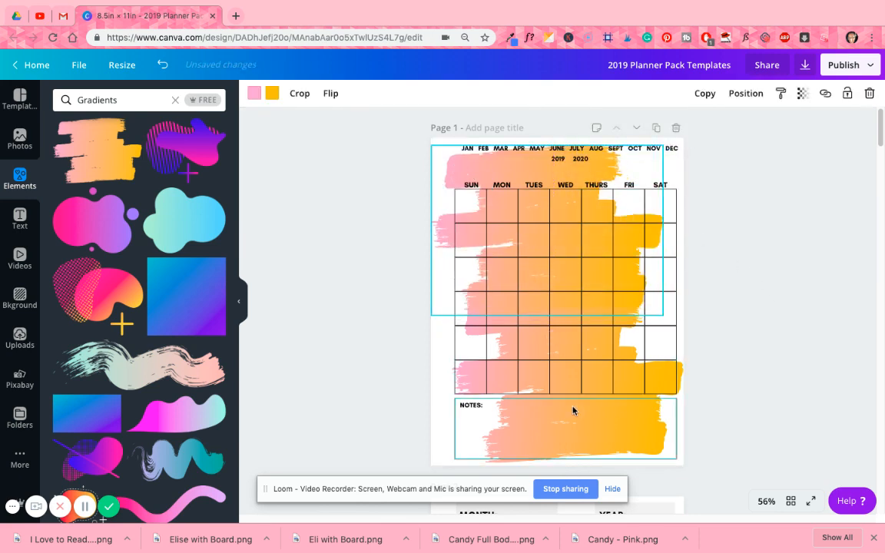
left_click(656, 428)
left_click(467, 178)
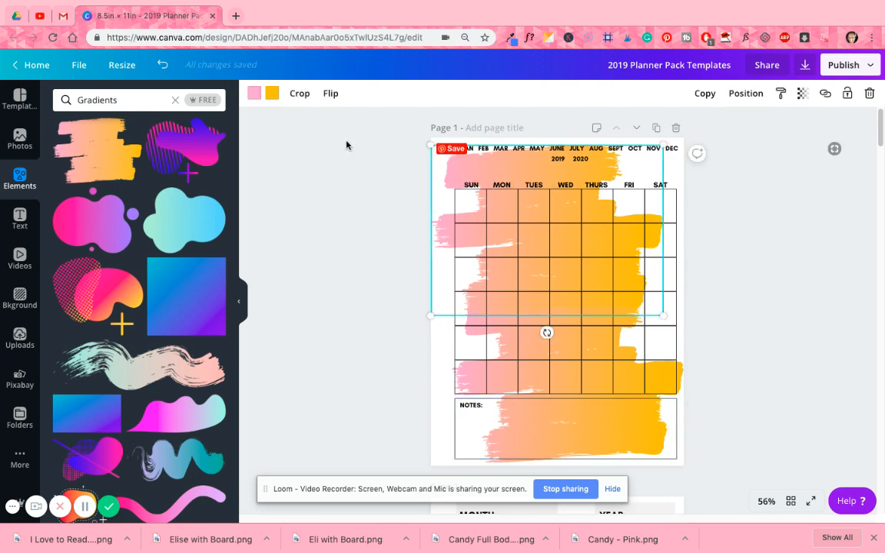
- Recolor the yellow end of both brush-stroke gradients on page 1 to the document's light pink
left_click(273, 93)
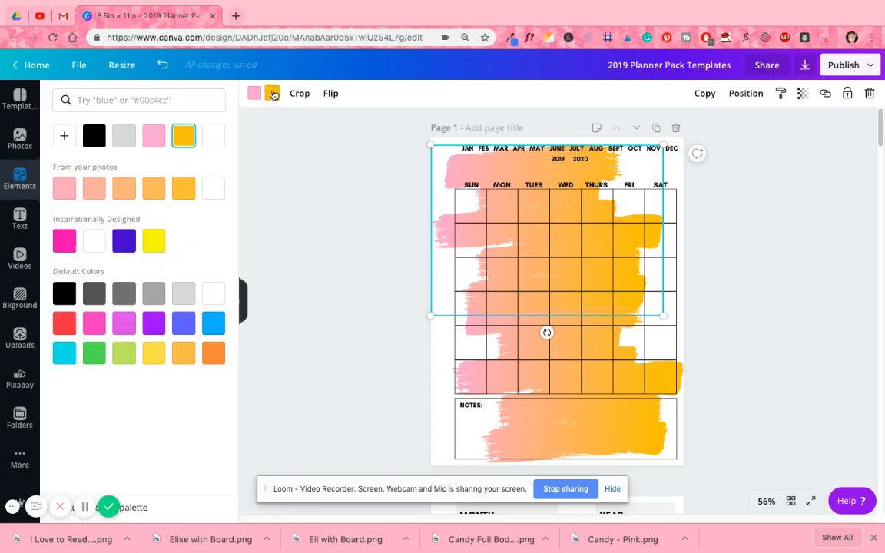
left_click(154, 136)
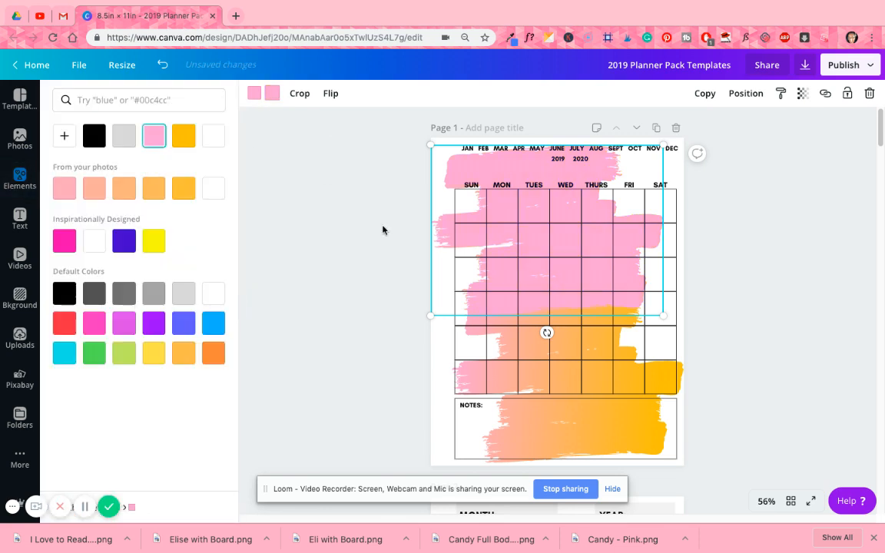
left_click(611, 430)
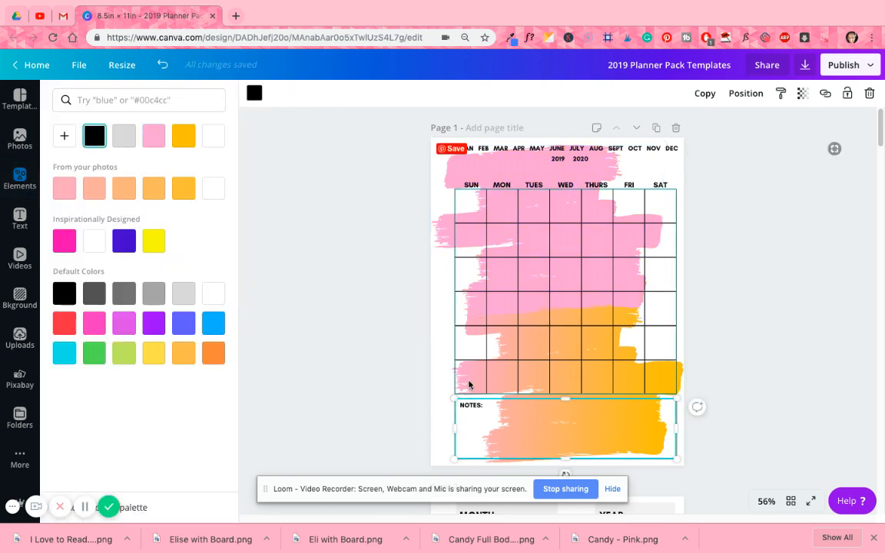
left_click(678, 375)
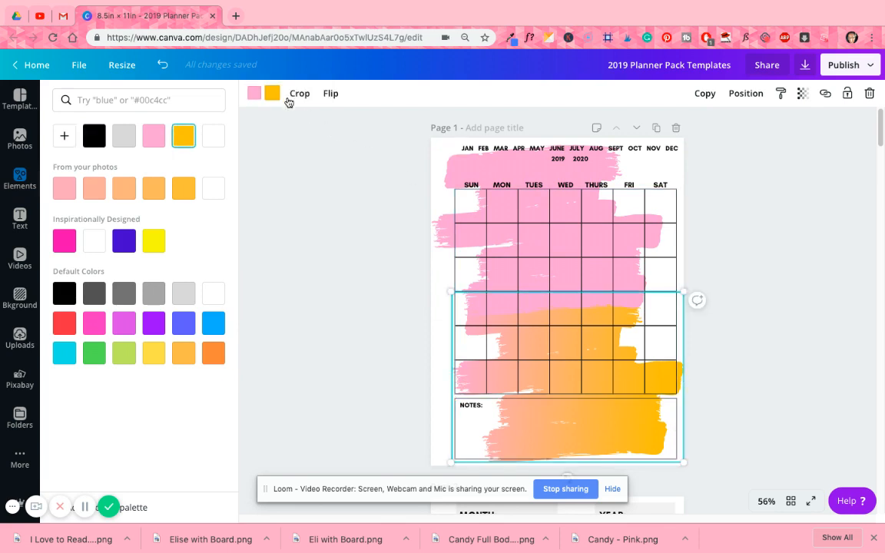
left_click(272, 93)
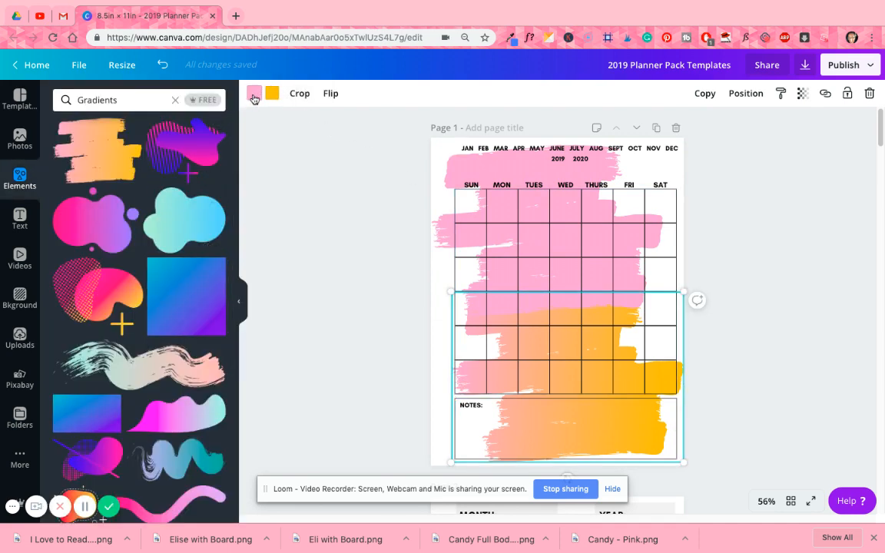
left_click(253, 95)
left_click(272, 93)
left_click(154, 136)
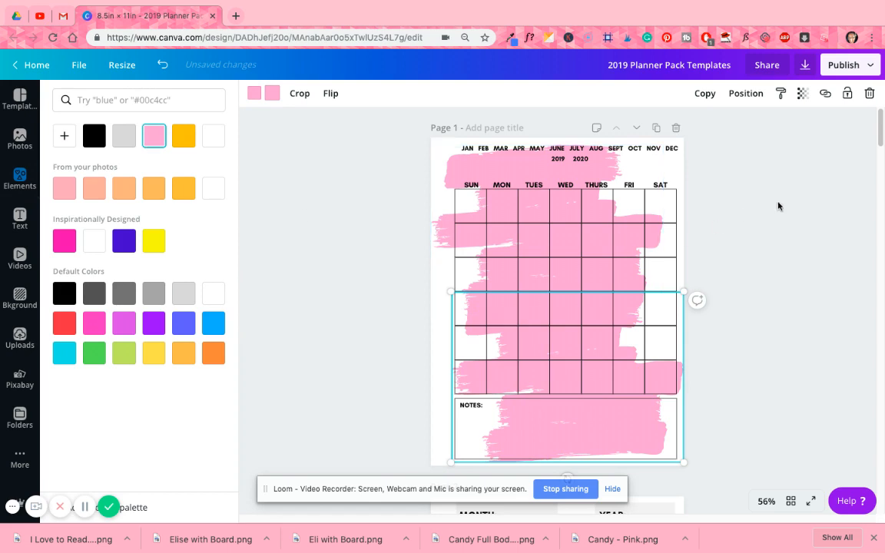
left_click(779, 206)
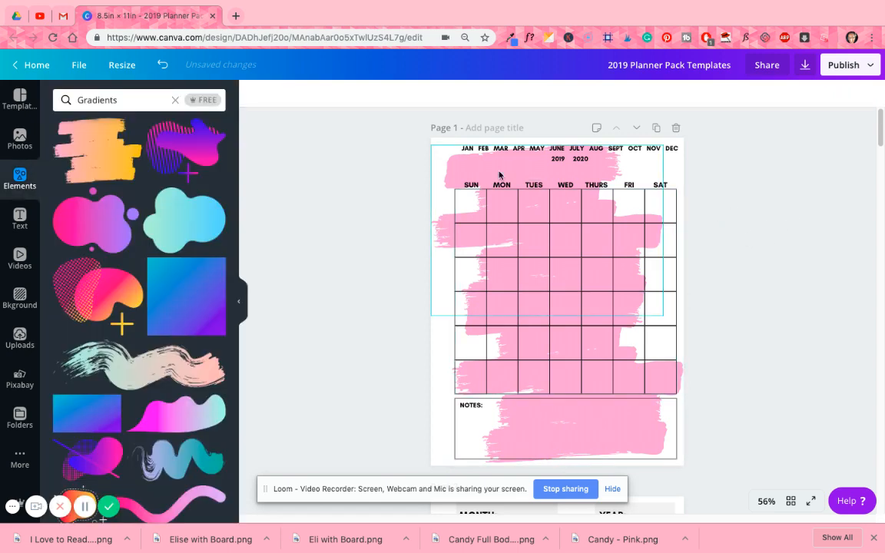
- Delete both brush strokes from the calendar page
left_click(446, 167)
left_click_drag(447, 167, 467, 315)
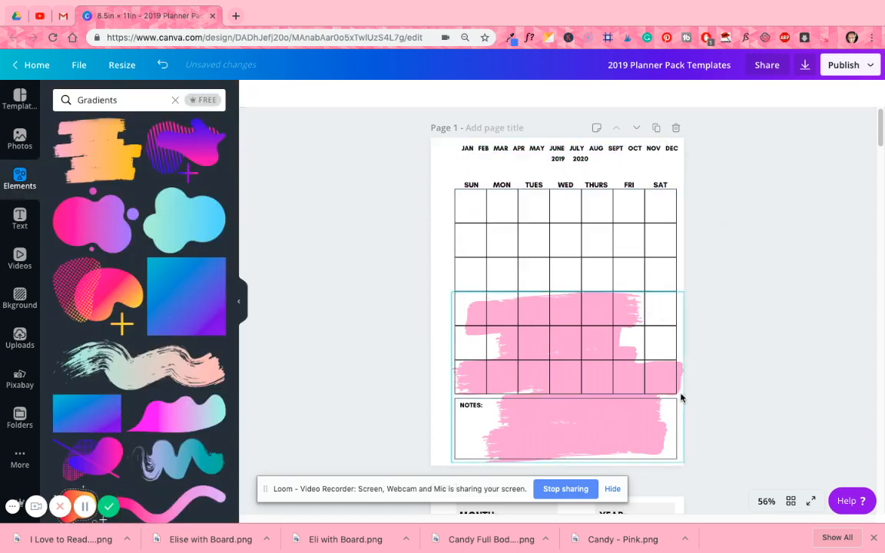
key("Delete")
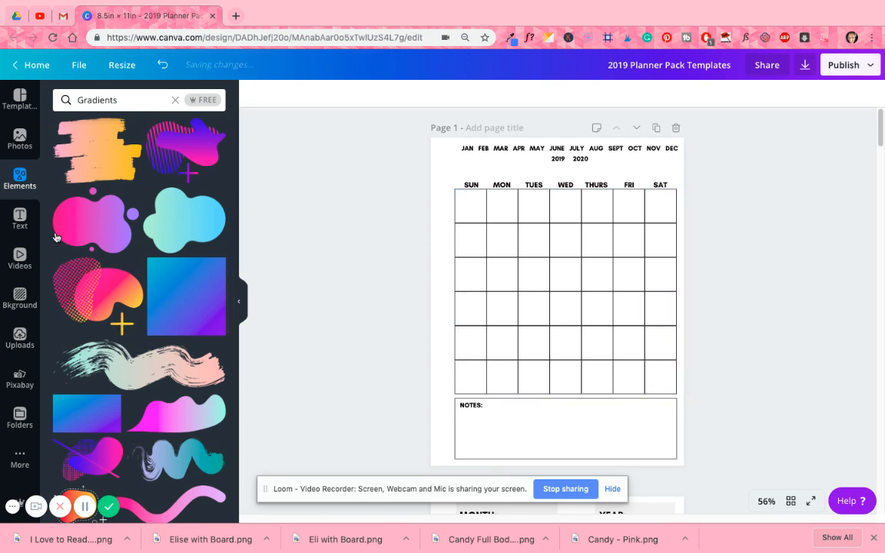
- Clear the Gradients search and browse the element categories and the Illustrations collection for decorations
left_click(174, 99)
left_click(257, 152)
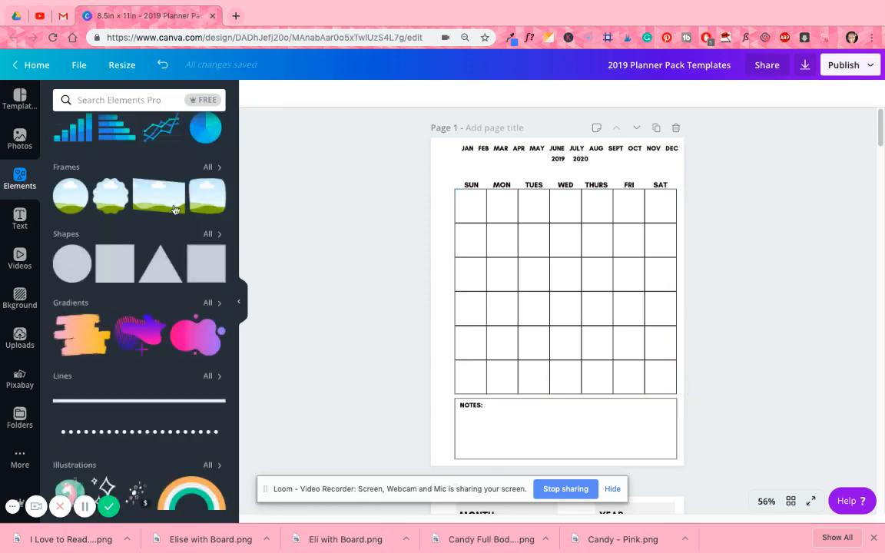
scroll(188, 315, "down", 2)
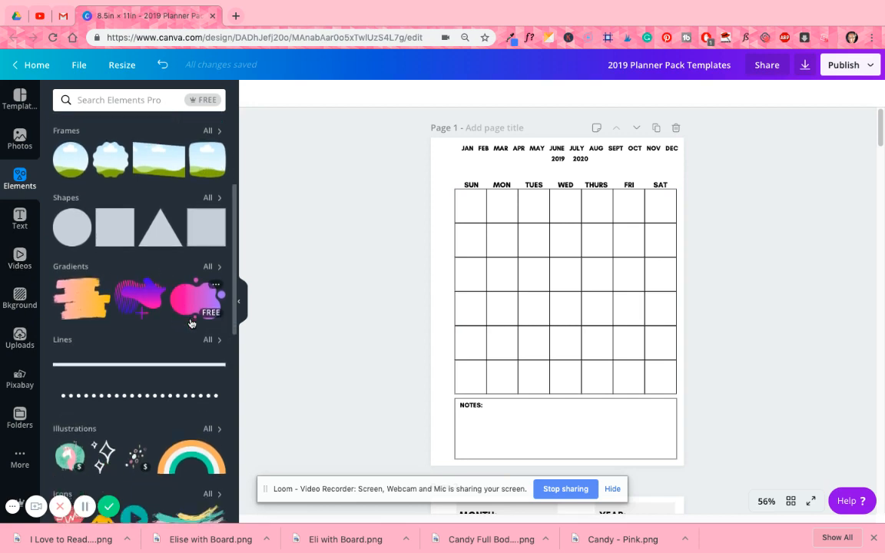
scroll(191, 323, "down", 5)
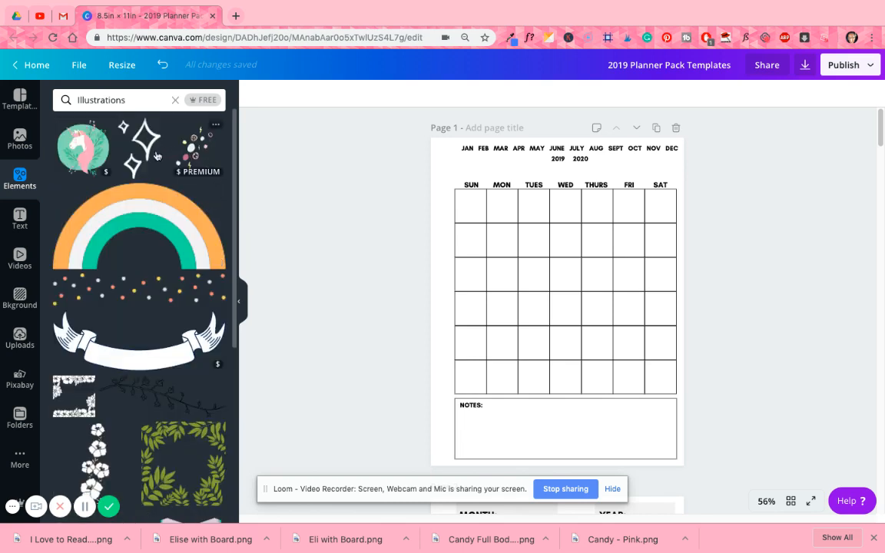
scroll(138, 307, "down", 3)
scroll(115, 361, "down", 3)
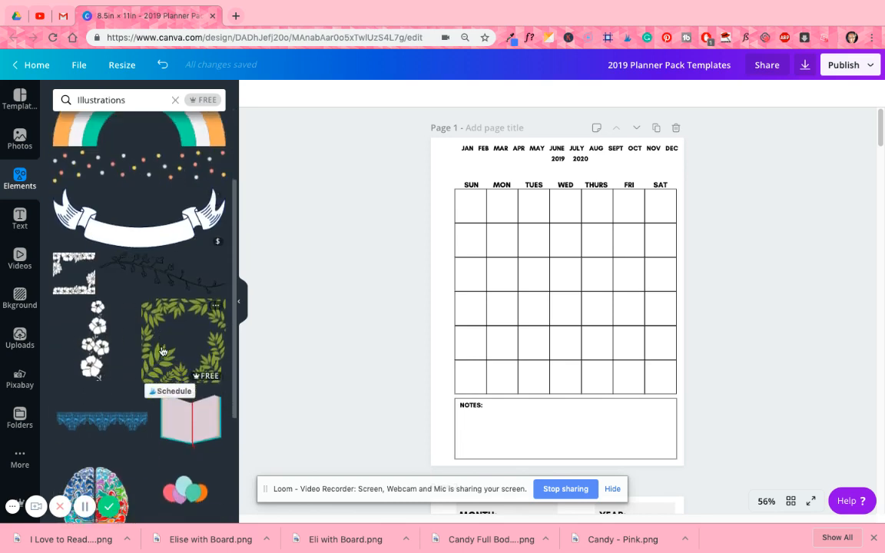
scroll(186, 372, "up", 5)
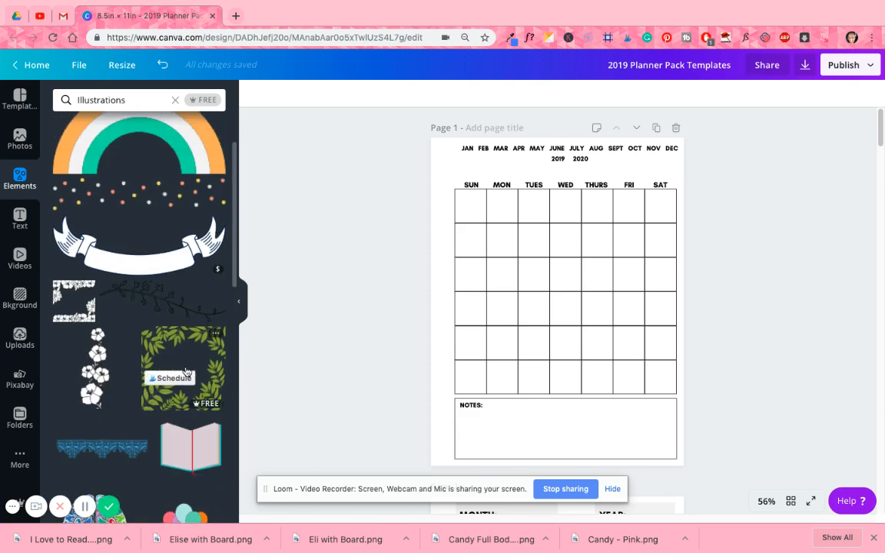
- Search the elements for flowers and place the purple floral garland centered over page 1's header
left_click(142, 98)
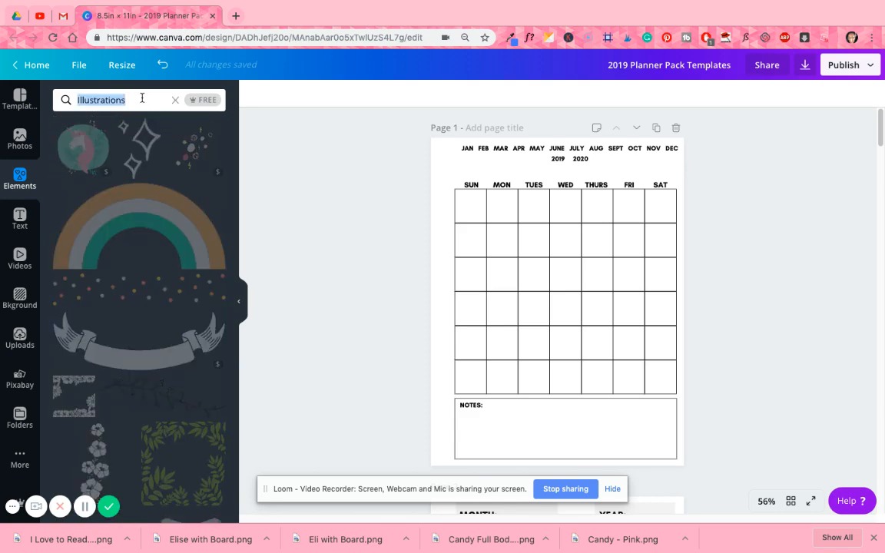
type("flowers")
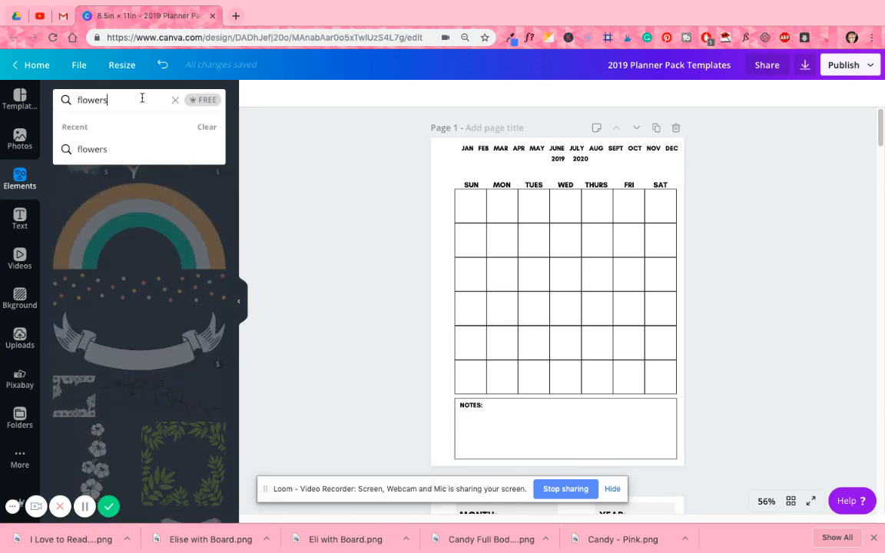
key("Return")
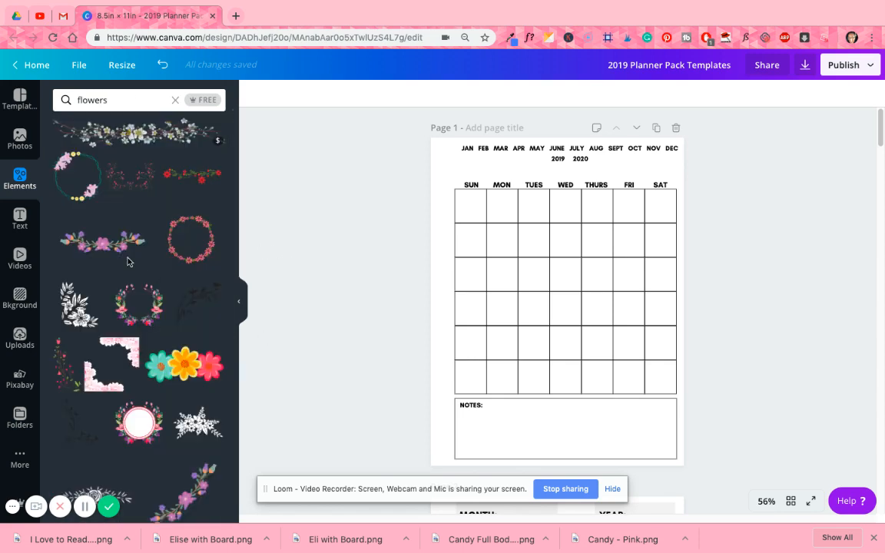
left_click(117, 250)
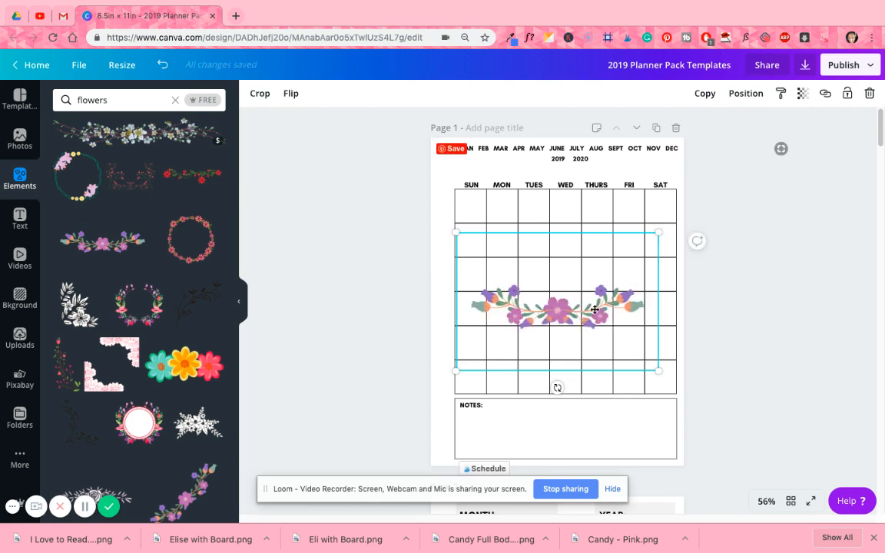
left_click_drag(594, 309, 594, 184)
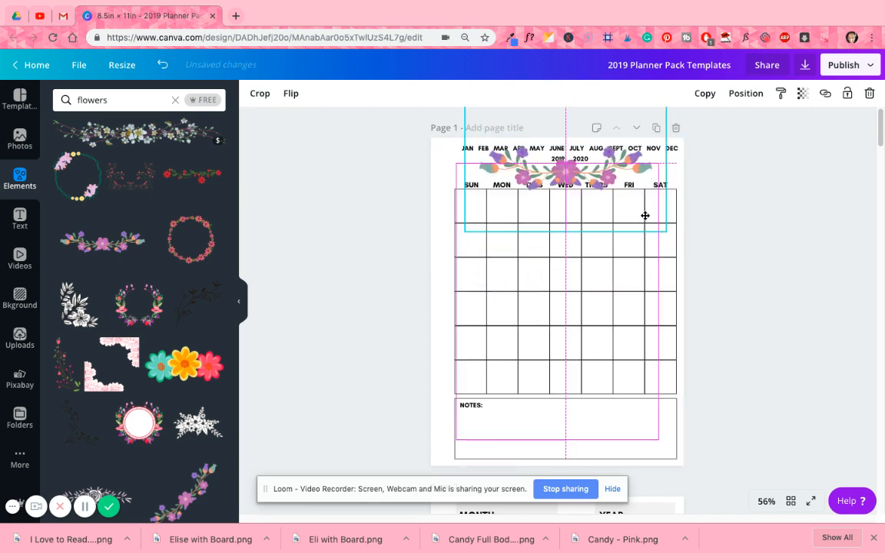
left_click_drag(645, 216, 645, 217)
left_click(779, 199)
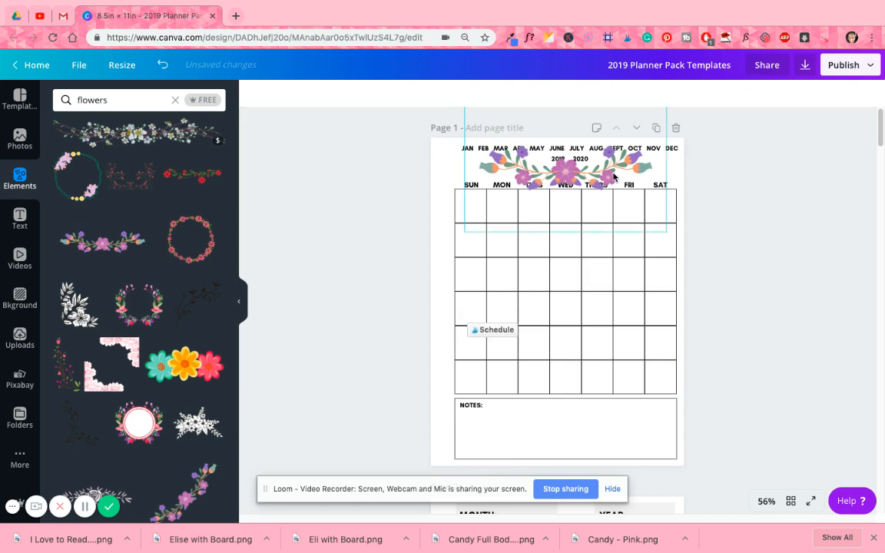
- Set the header garland's transparency to 27
left_click(613, 178)
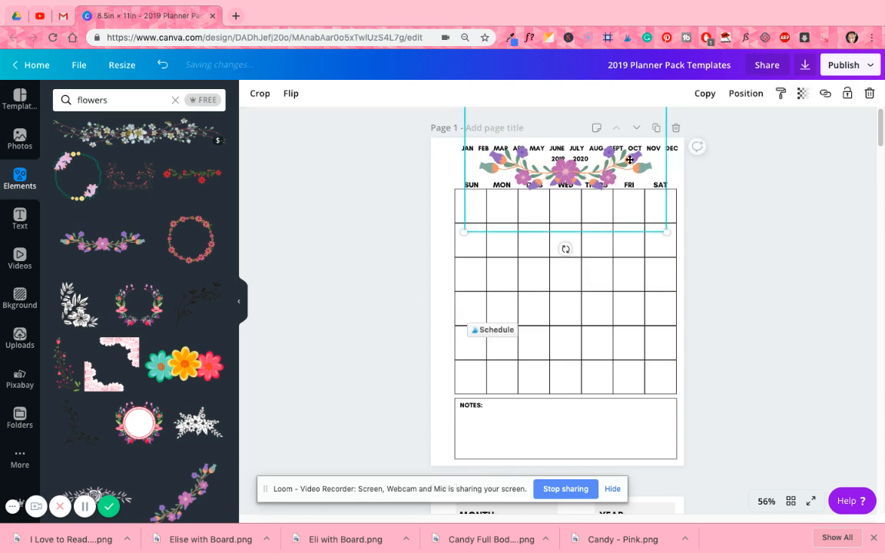
left_click(747, 94)
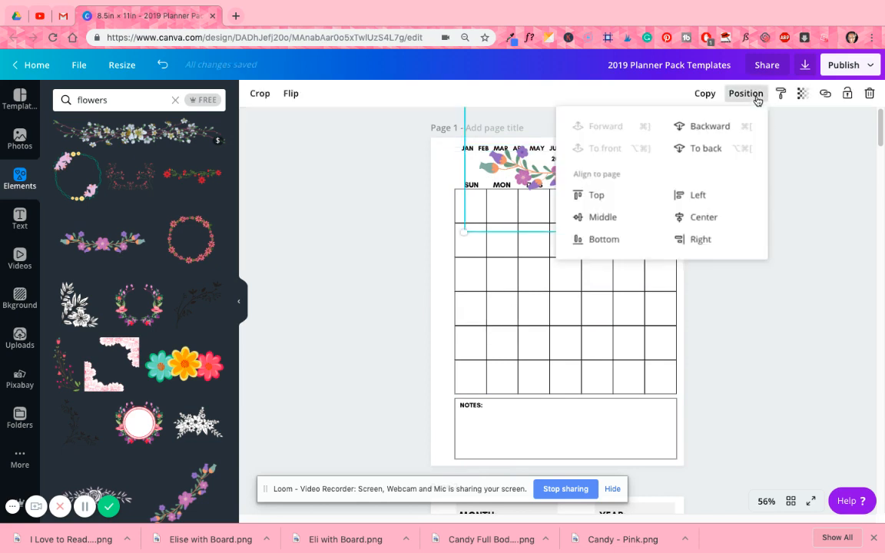
left_click(790, 154)
left_click(563, 179)
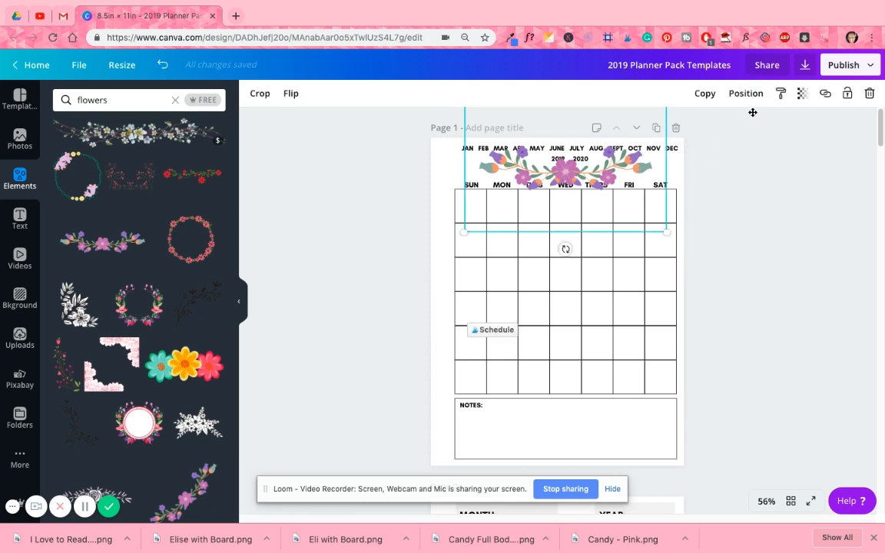
left_click(802, 93)
left_click_drag(791, 121, 720, 134)
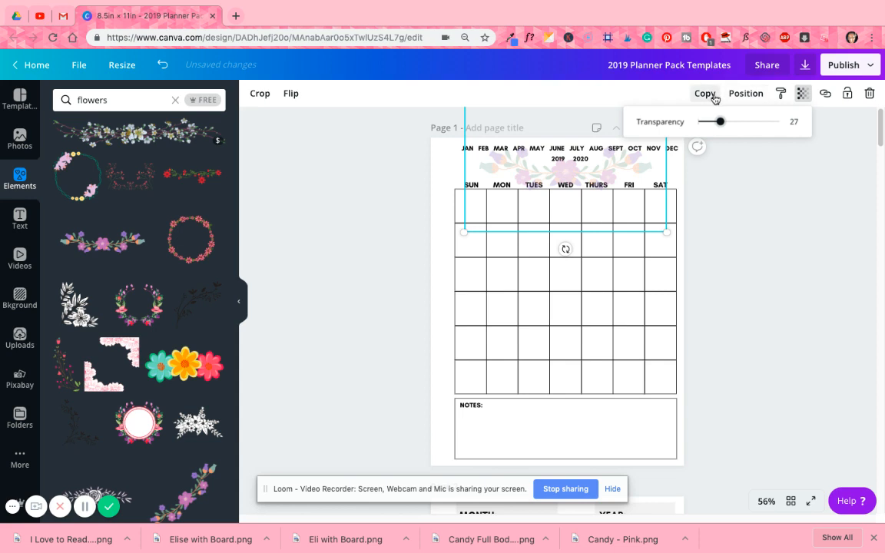
- Duplicate the faded garland, place the copy in the Notes box, and flip it vertically
left_click(714, 94)
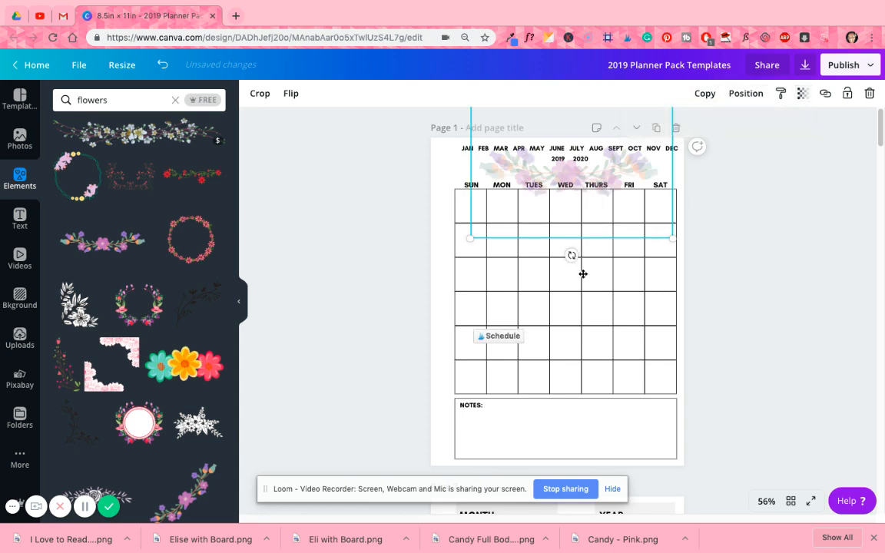
left_click_drag(583, 273, 588, 436)
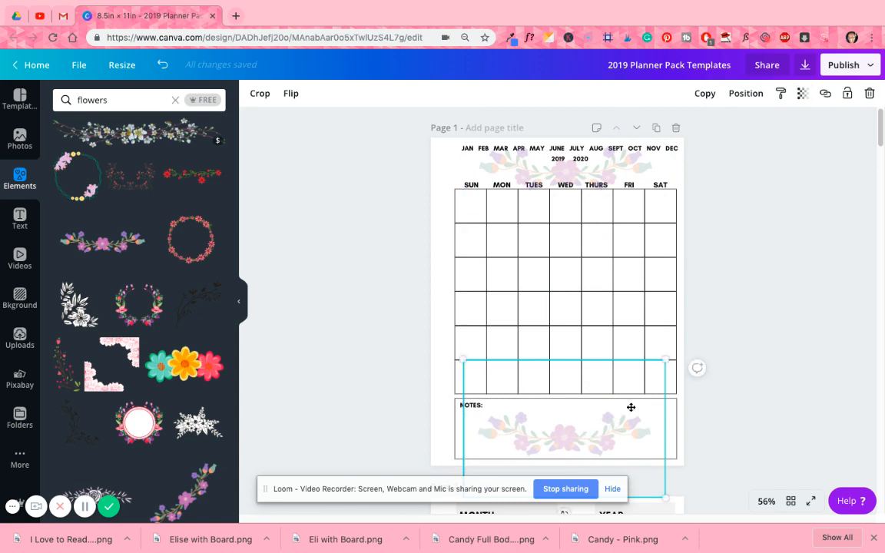
left_click(294, 96)
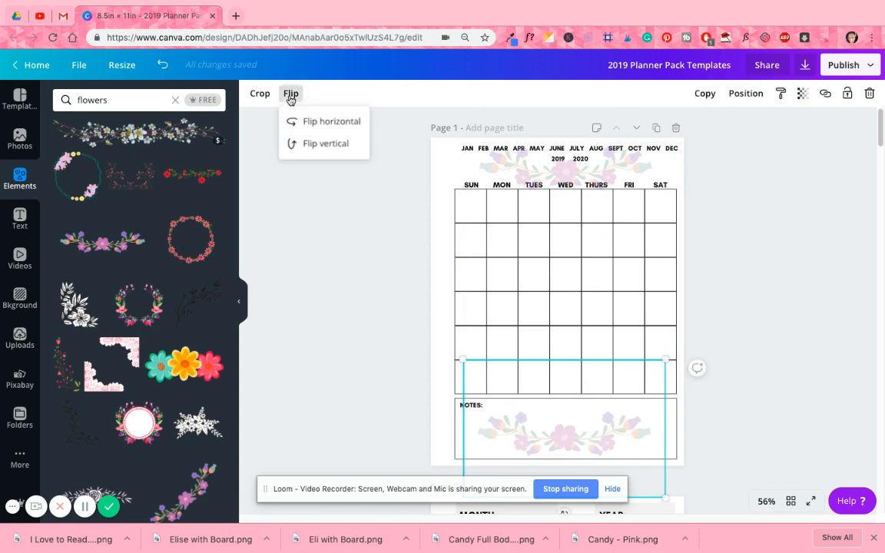
left_click(295, 143)
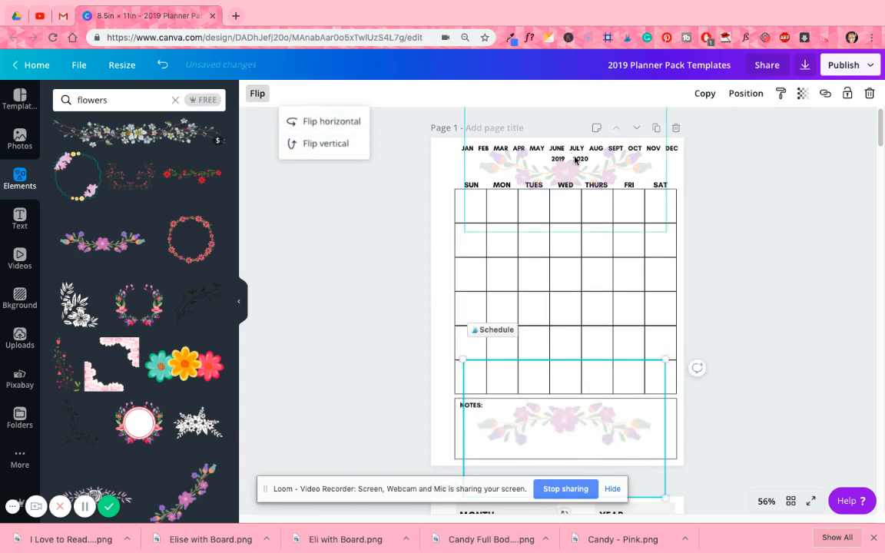
- Enlarge the Notes garland to span almost the full page width and position it within the Notes box
left_click_drag(573, 419, 540, 423)
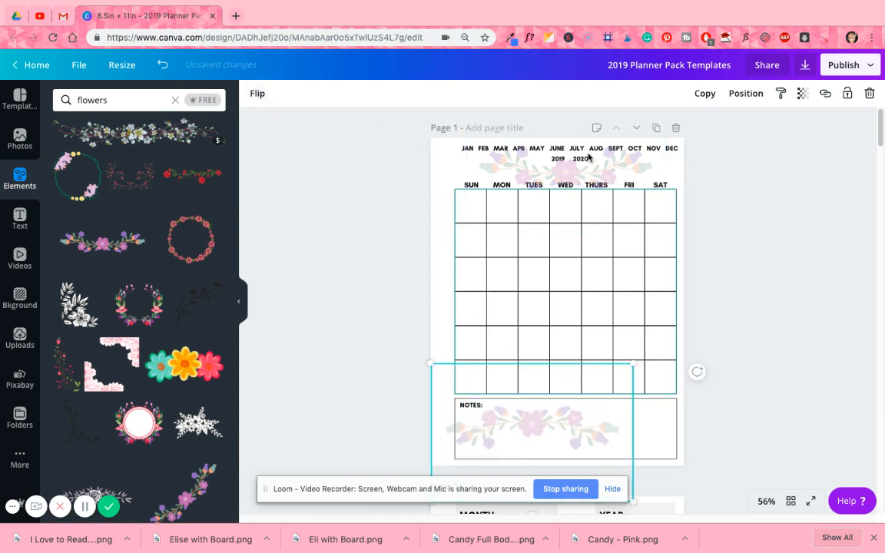
left_click_drag(644, 363, 718, 334)
left_click_drag(602, 403, 593, 428)
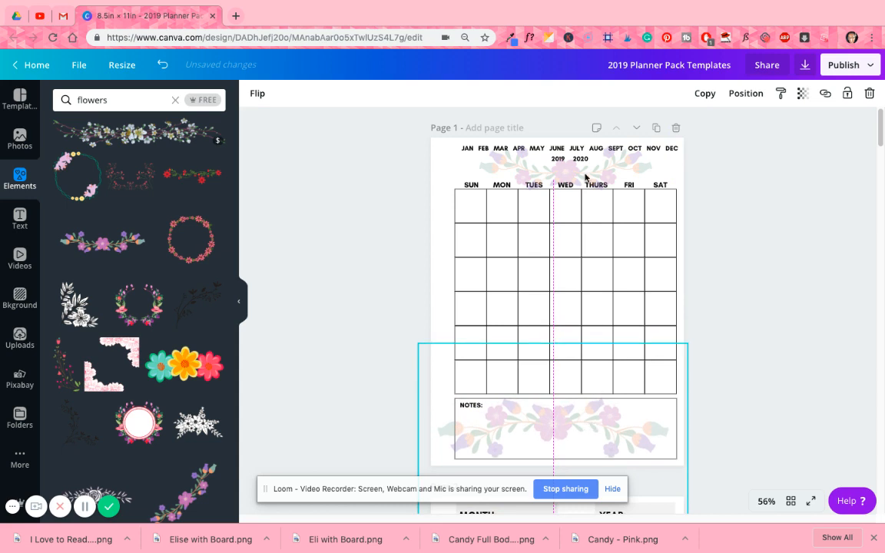
- Enlarge the header garland to match the Notes garland's width and place it across the month and weekday labels
left_click_drag(586, 177, 558, 189)
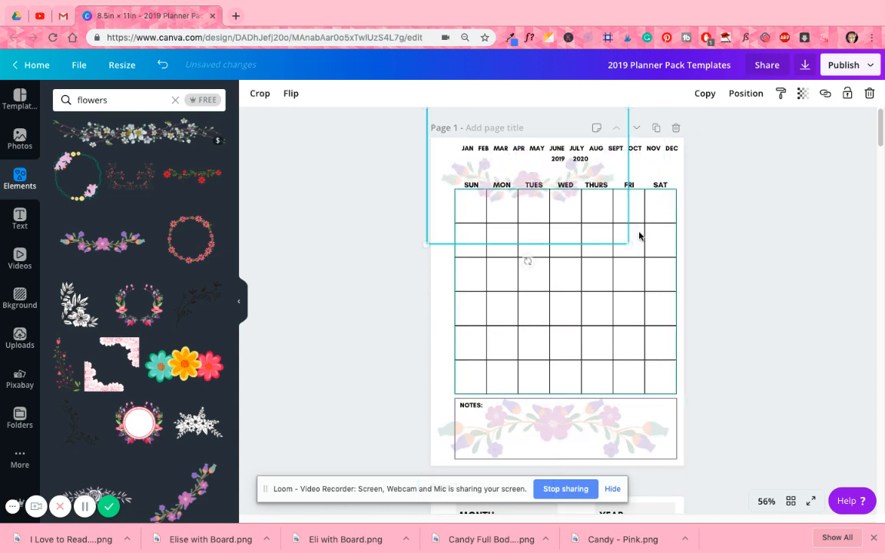
left_click_drag(664, 274, 702, 306)
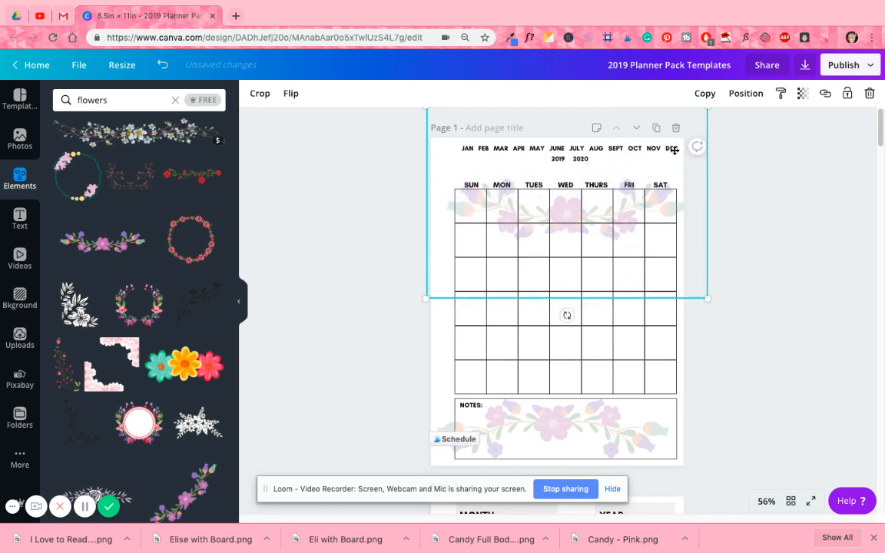
left_click_drag(673, 151, 665, 136)
left_click(782, 231)
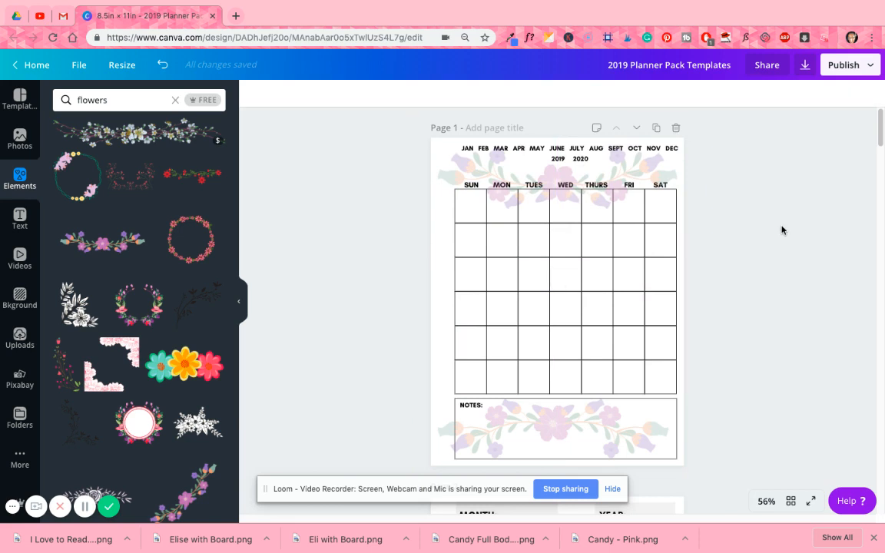
- Shift the Notes and header garlands slightly so both are centered on the calendar grid
left_click_drag(613, 437, 623, 435)
left_click(779, 294)
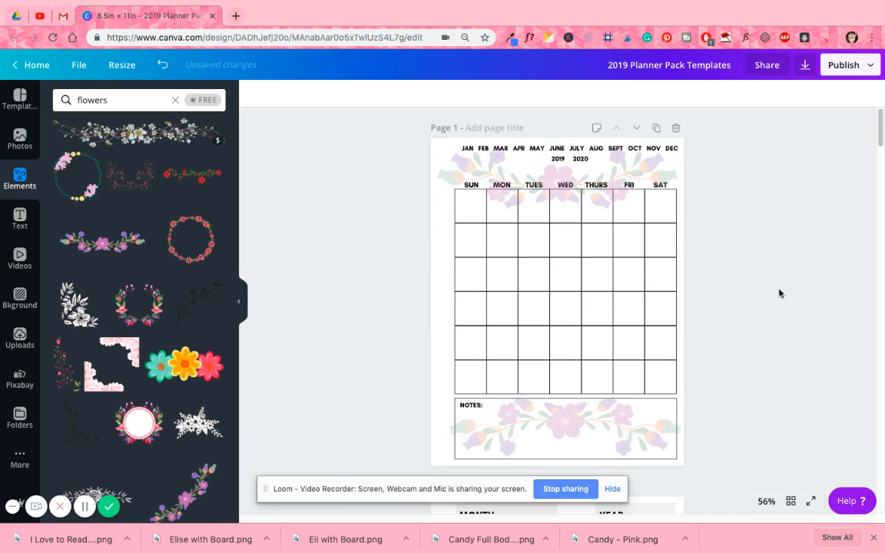
left_click_drag(654, 166, 659, 163)
left_click(779, 238)
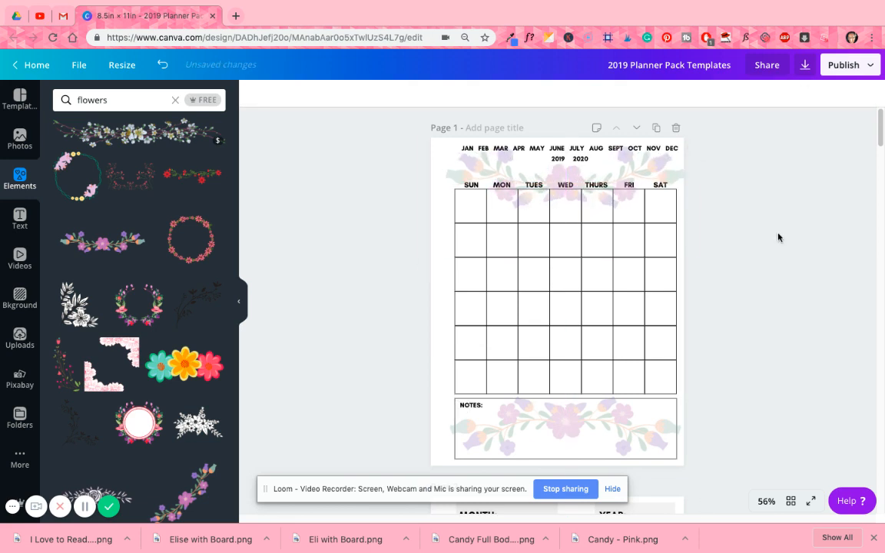
- Delete the faded header garland and its flipped copy in the Notes box
left_click(673, 176)
key("Delete")
left_click(676, 442)
key("Delete")
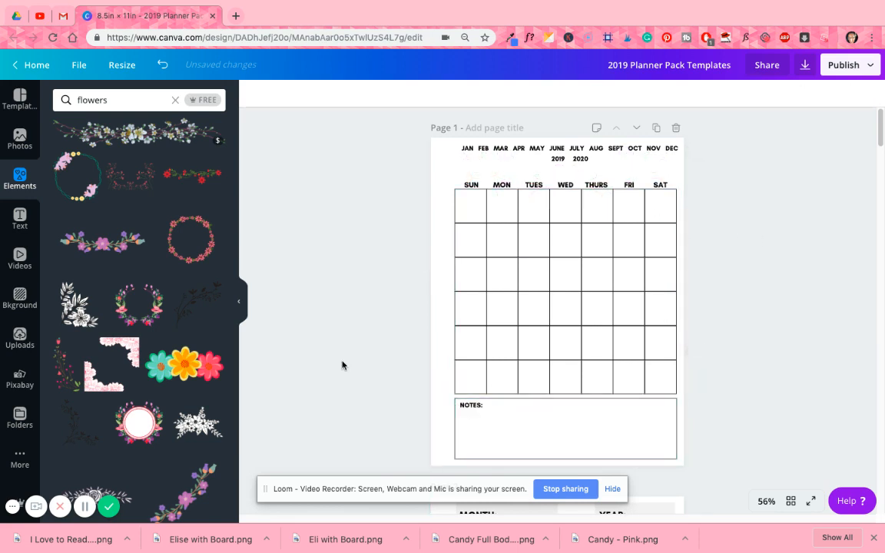
- Browse the flowers results and add the cream two-blossom illustration with green leaves to the calendar page
scroll(150, 338, "down", 3)
scroll(157, 353, "down", 2)
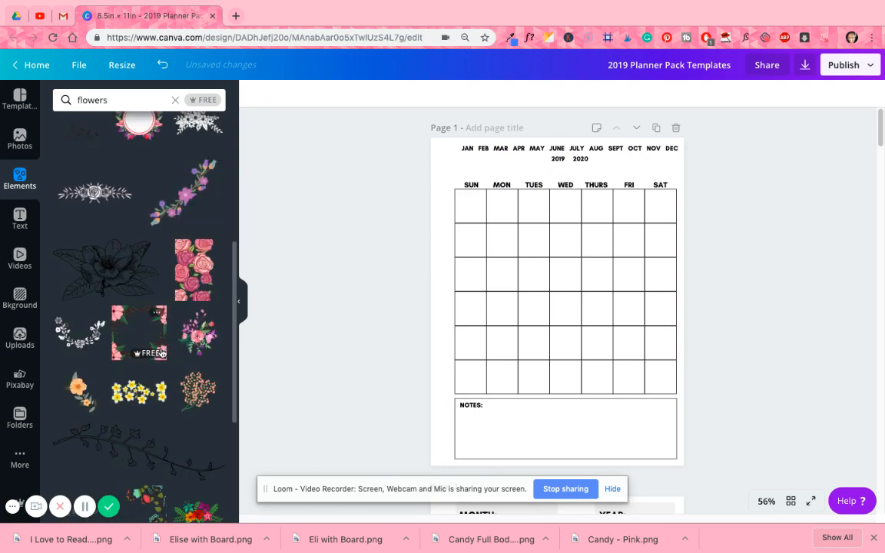
scroll(157, 352, "down", 4)
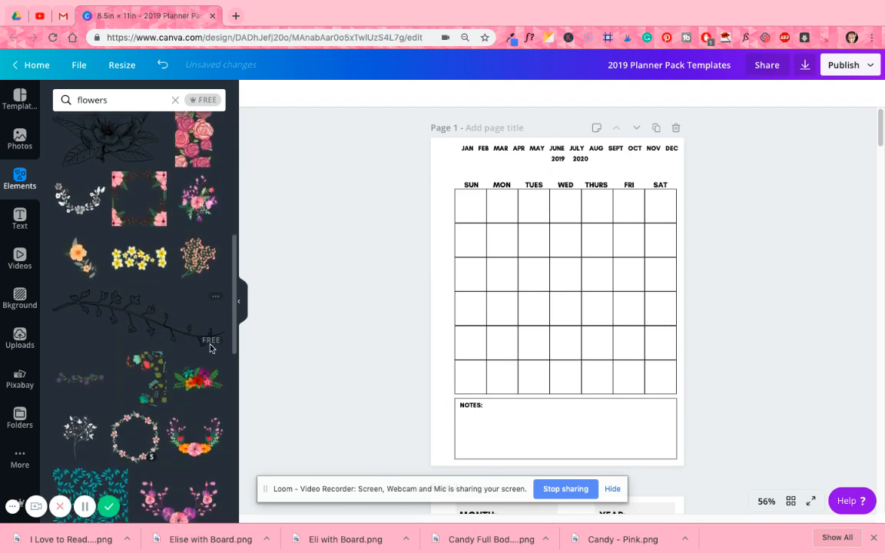
scroll(203, 204, "up", 6)
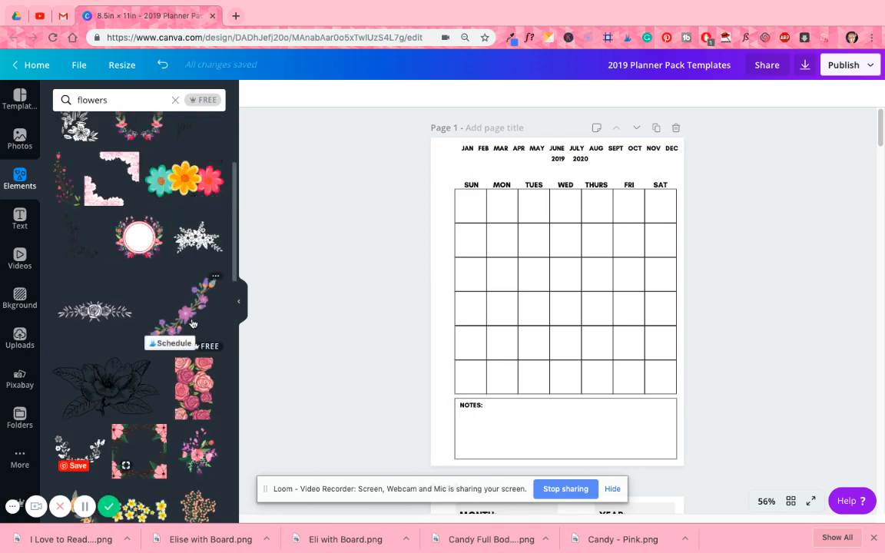
scroll(181, 330, "down", 8)
scroll(192, 321, "down", 1)
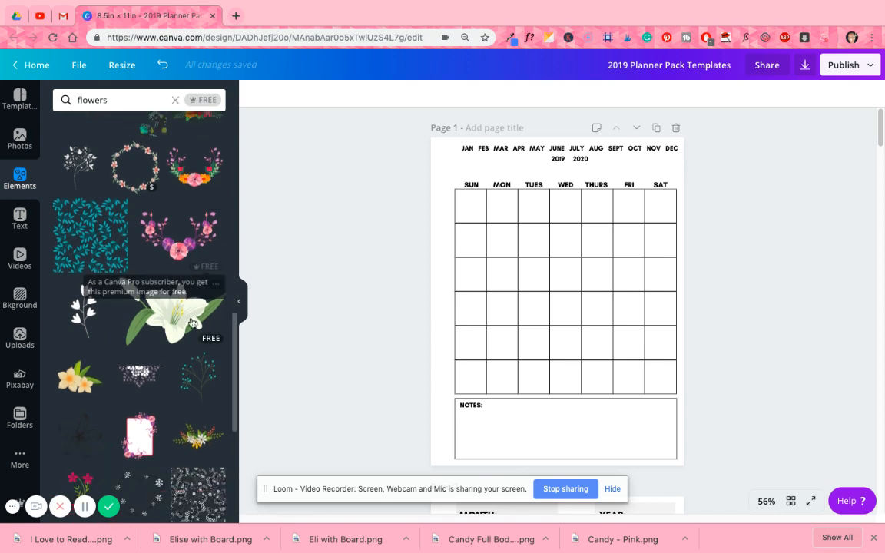
left_click(73, 390)
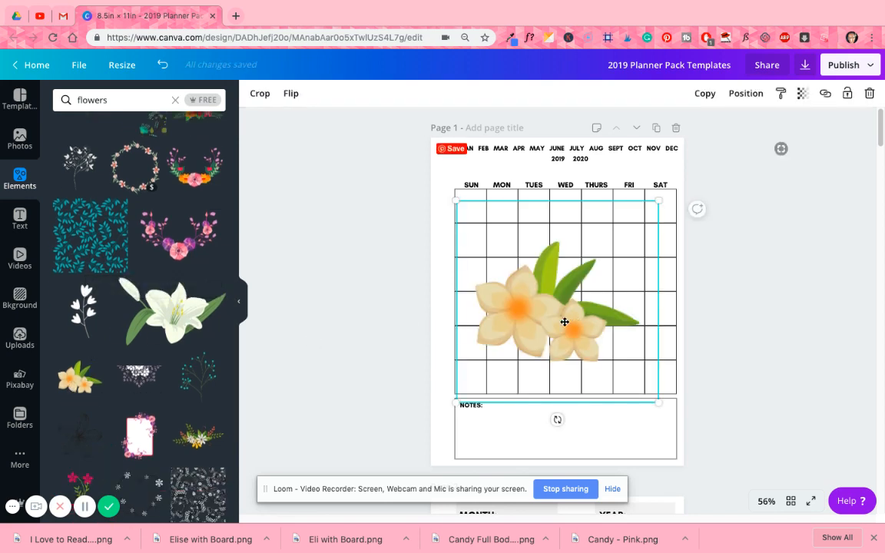
- Shrink the cream flower illustration and position it in the page's upper-right corner, partly running off the edge
left_click_drag(615, 285, 677, 181)
left_click_drag(781, 266, 780, 266)
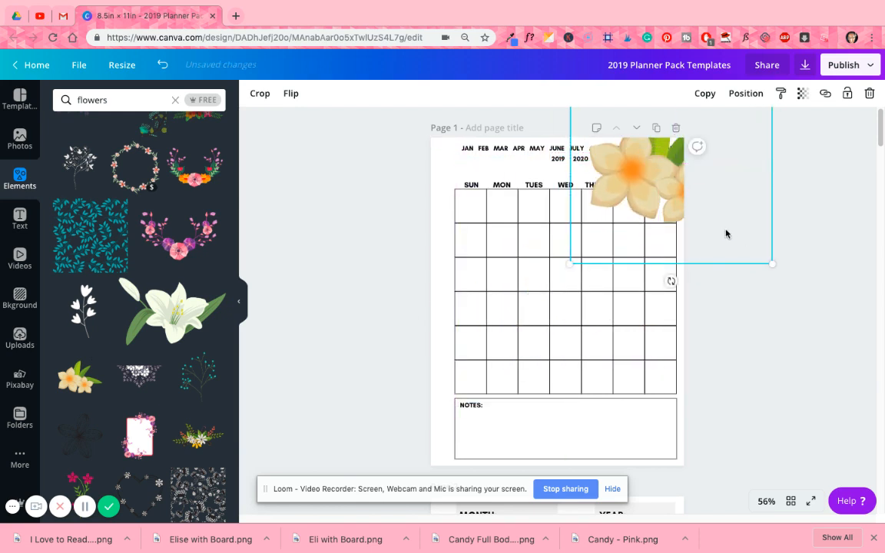
left_click_drag(726, 233, 718, 223)
left_click_drag(664, 165, 673, 189)
left_click_drag(731, 243, 723, 233)
left_click_drag(680, 195, 679, 191)
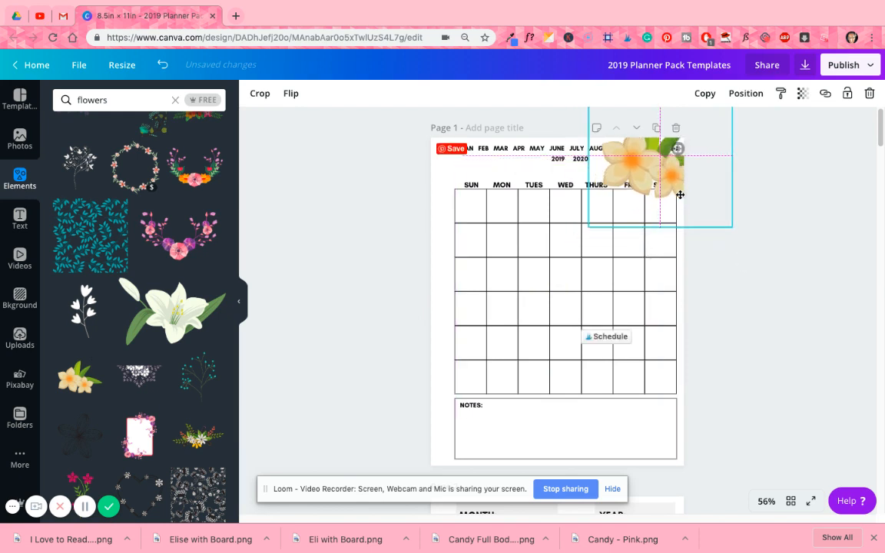
left_click(746, 95)
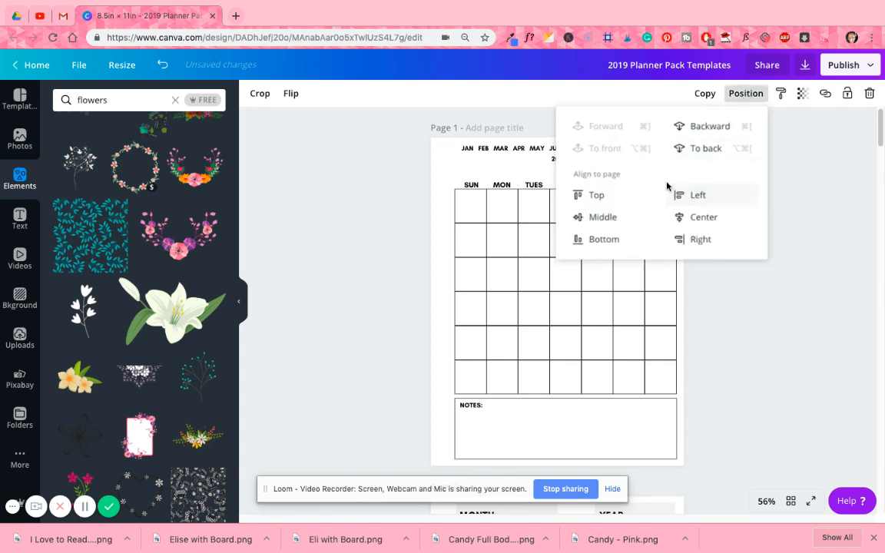
left_click(800, 192)
left_click(620, 171)
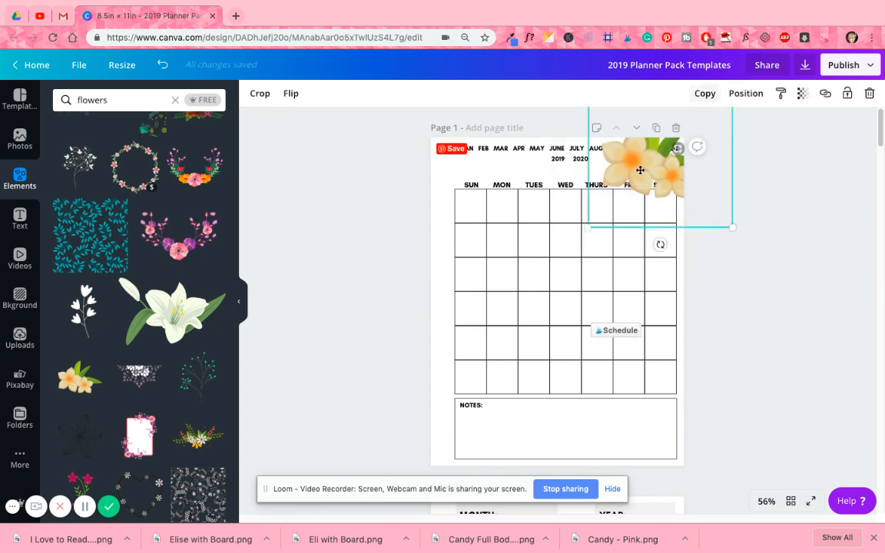
left_click_drag(637, 170, 643, 178)
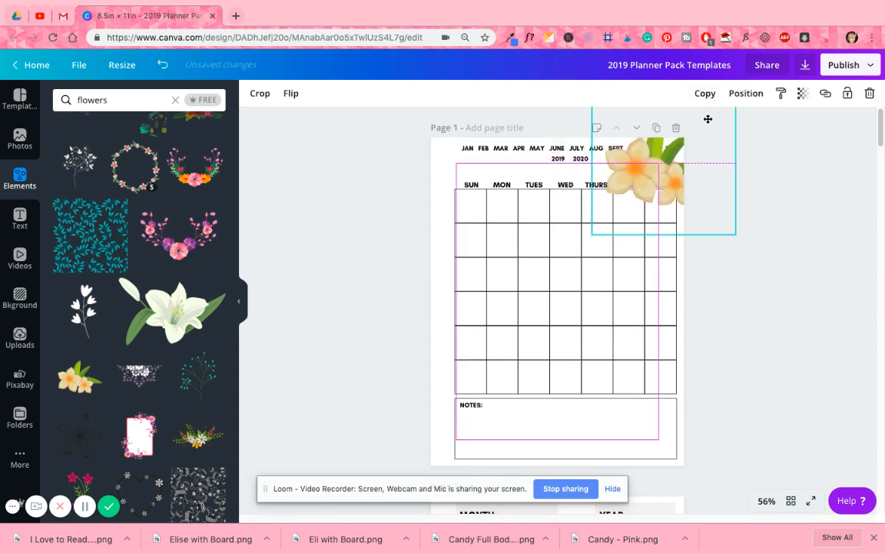
- Duplicate the cream flower illustration, place the copy in the page's lower-left corner, and flip it horizontally
left_click(709, 96)
left_click_drag(510, 356, 468, 454)
left_click(290, 93)
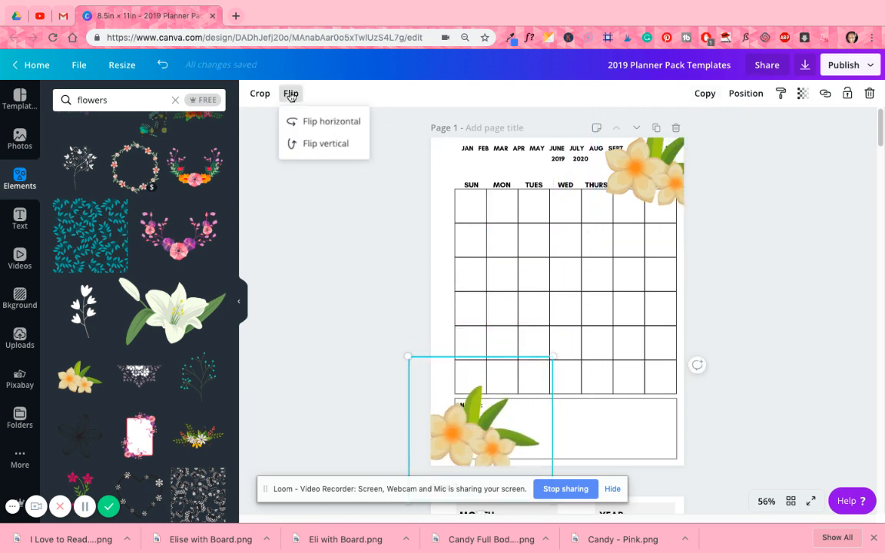
left_click(292, 122)
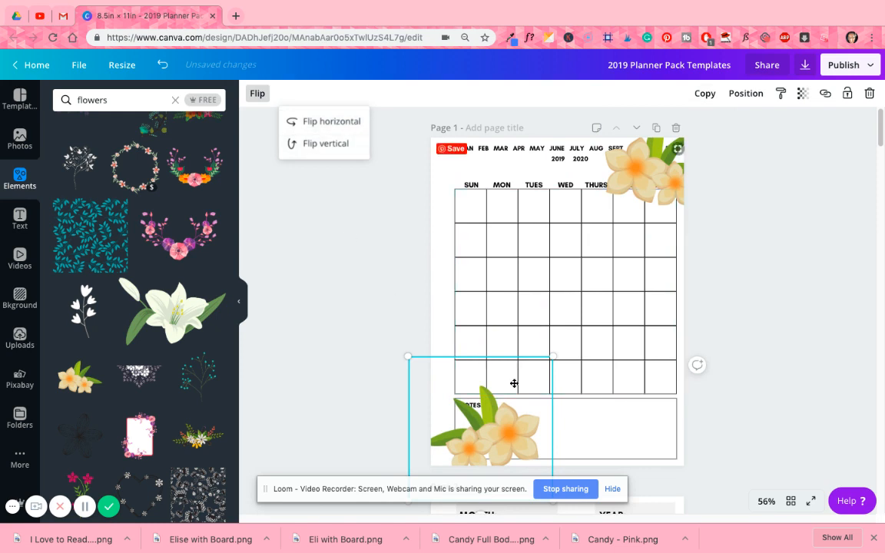
left_click_drag(504, 445, 473, 444)
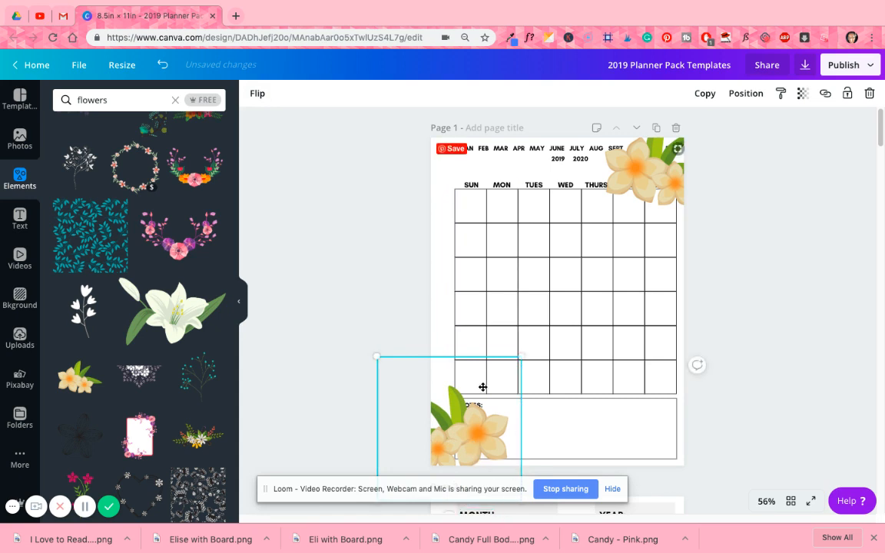
- Rotate the lower-left flower copy to about -115° and fit it into the corner beside the Notes box
scroll(488, 411, "down", 1)
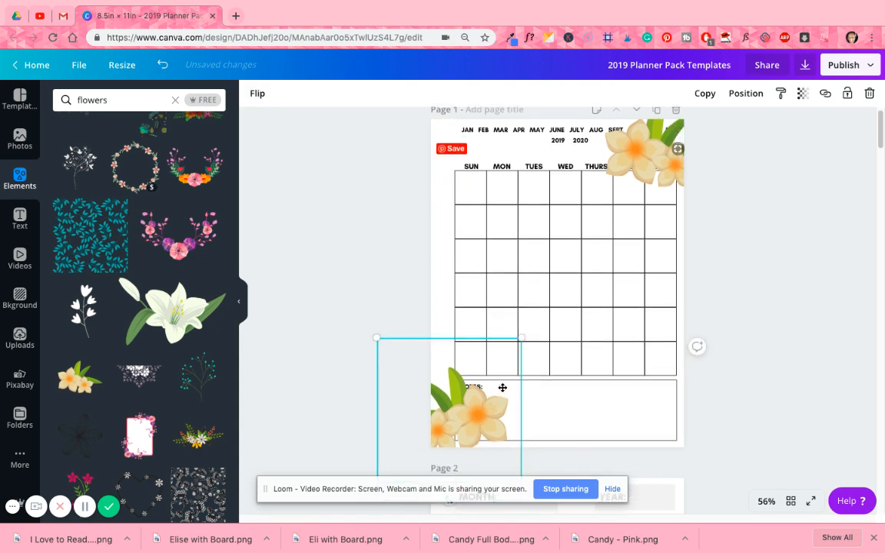
left_click_drag(503, 388, 525, 352)
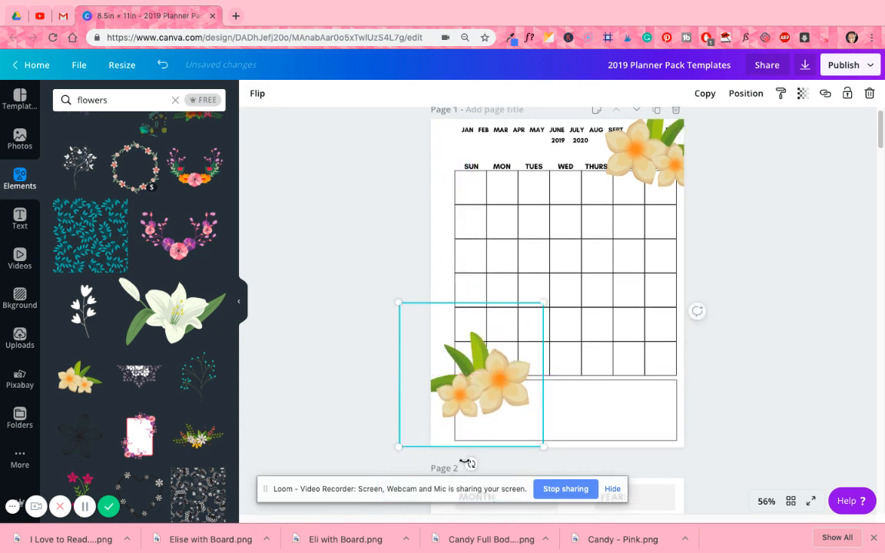
left_click_drag(471, 464, 537, 419)
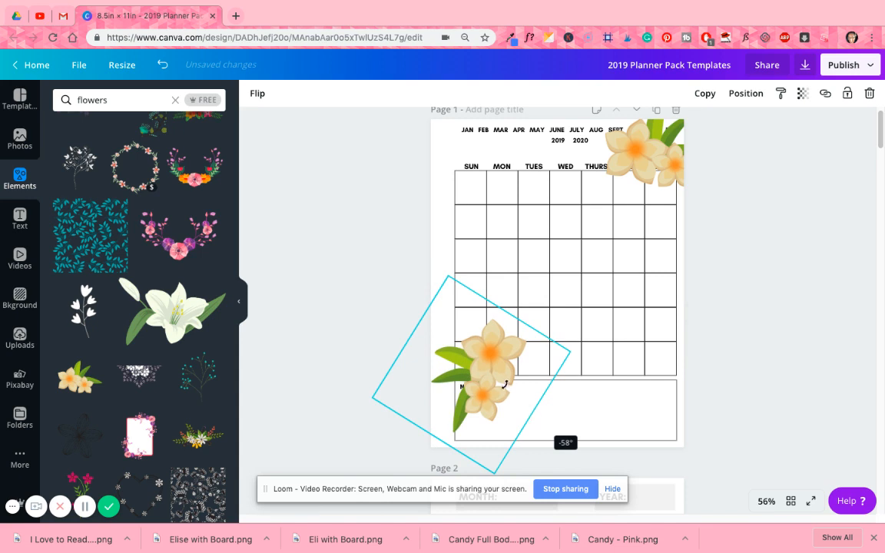
left_click_drag(505, 384, 483, 422)
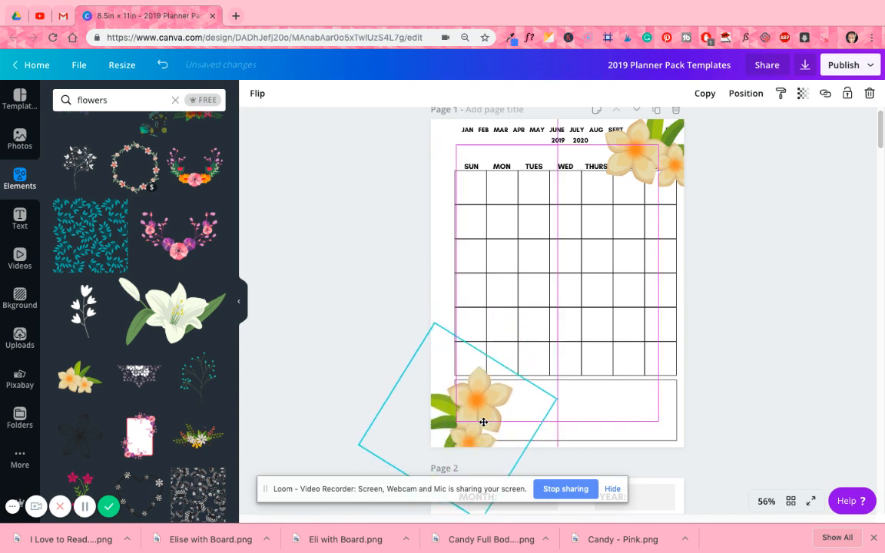
left_click_drag(477, 515, 476, 514)
scroll(488, 419, "down", 1)
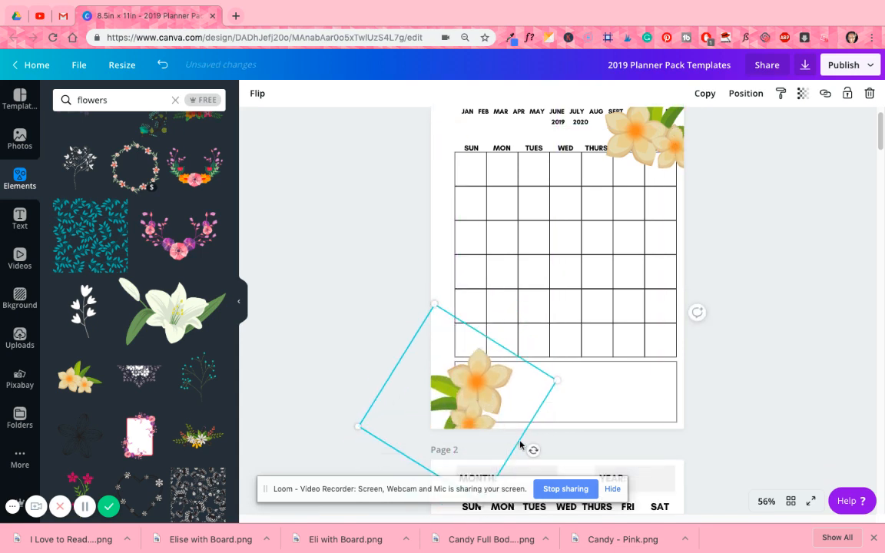
left_click_drag(534, 451, 563, 395)
left_click_drag(478, 407, 476, 411)
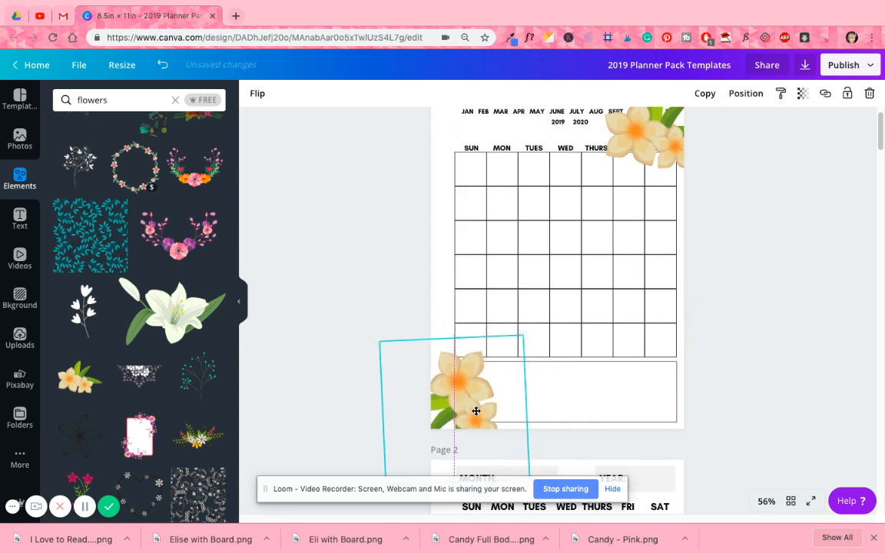
left_click_drag(542, 419, 606, 358)
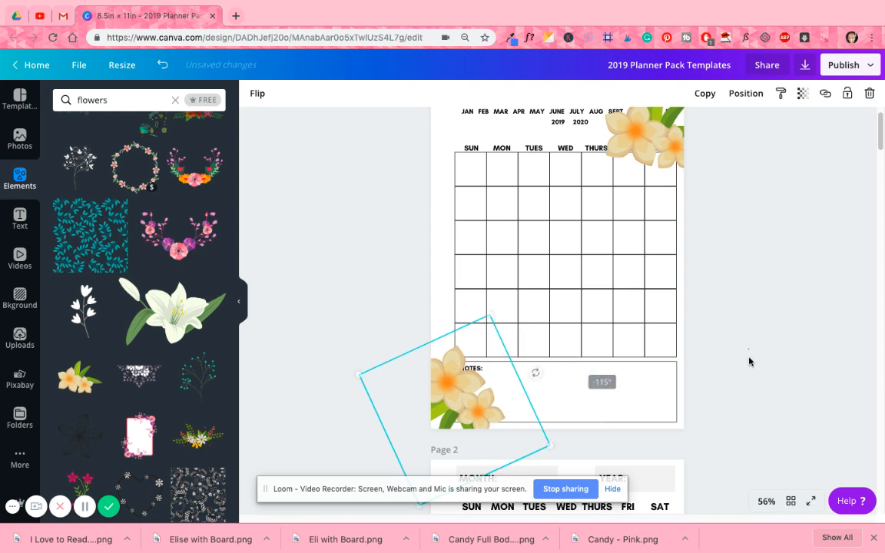
- Set the transparency of the upper-right flower illustration to 31
left_click(750, 362)
scroll(751, 361, "up", 1)
left_click(671, 170)
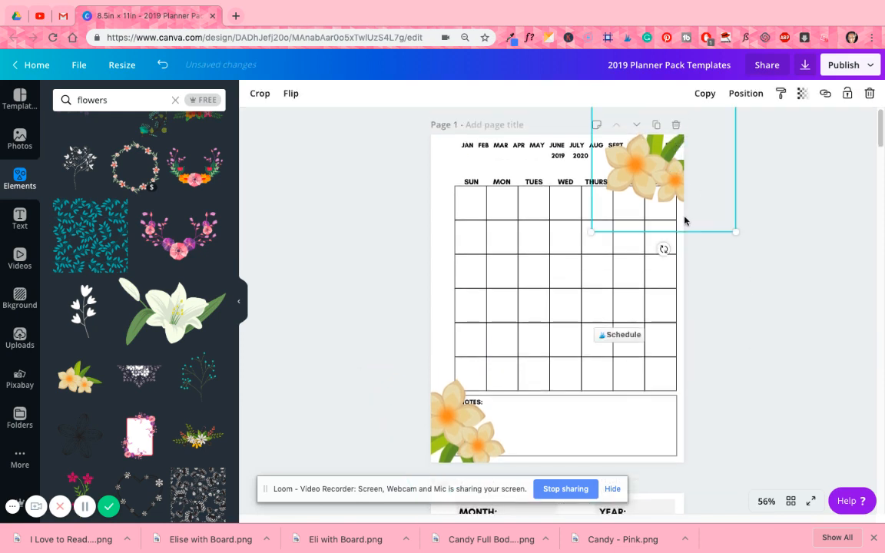
left_click(802, 93)
left_click_drag(775, 129, 722, 133)
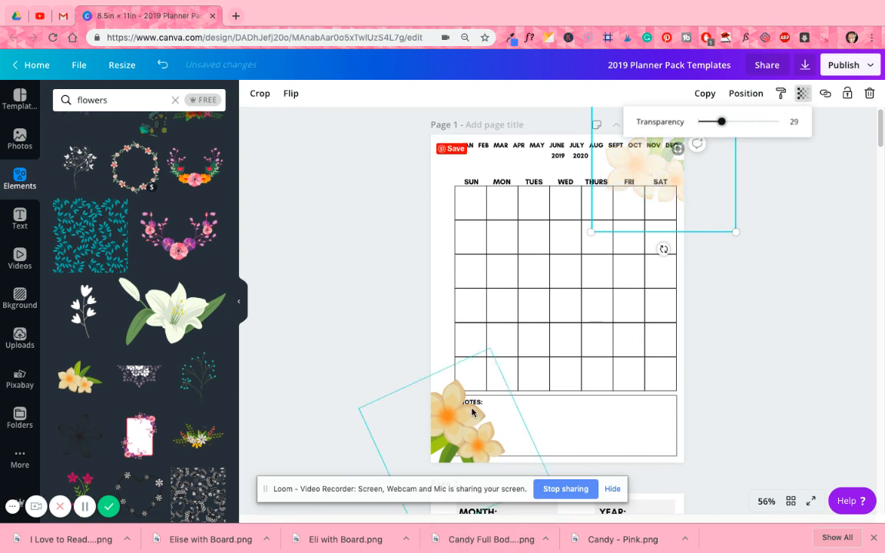
left_click_drag(721, 127, 724, 127)
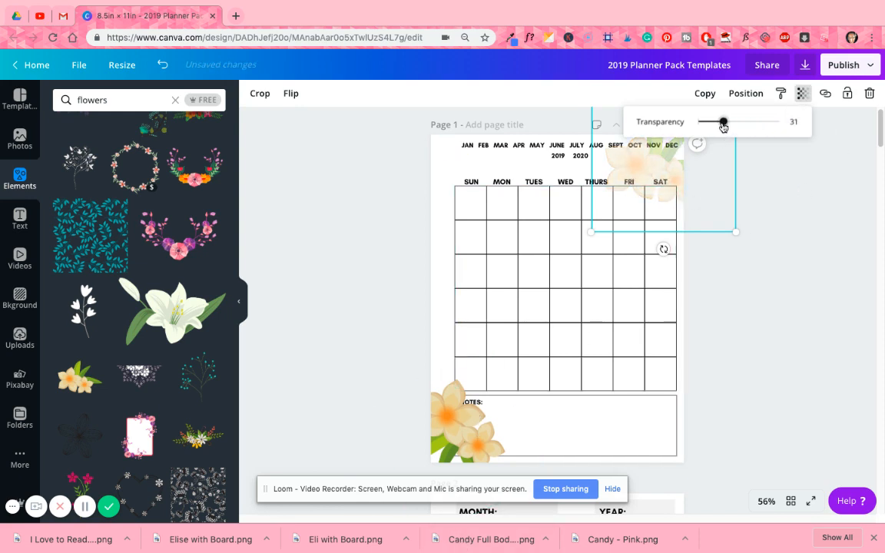
- Set the lower-left flower's transparency to 30 and lower the upper-right flower's transparency slightly to match
left_click(468, 430)
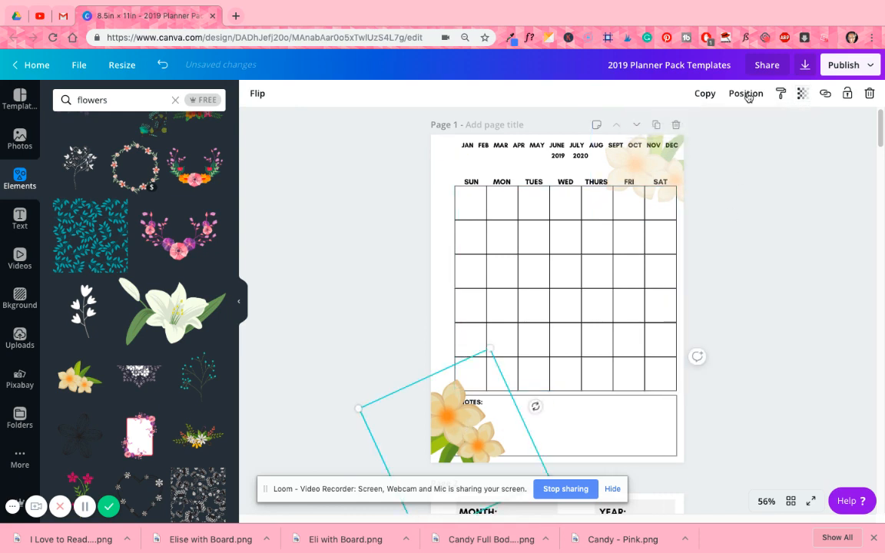
left_click(801, 93)
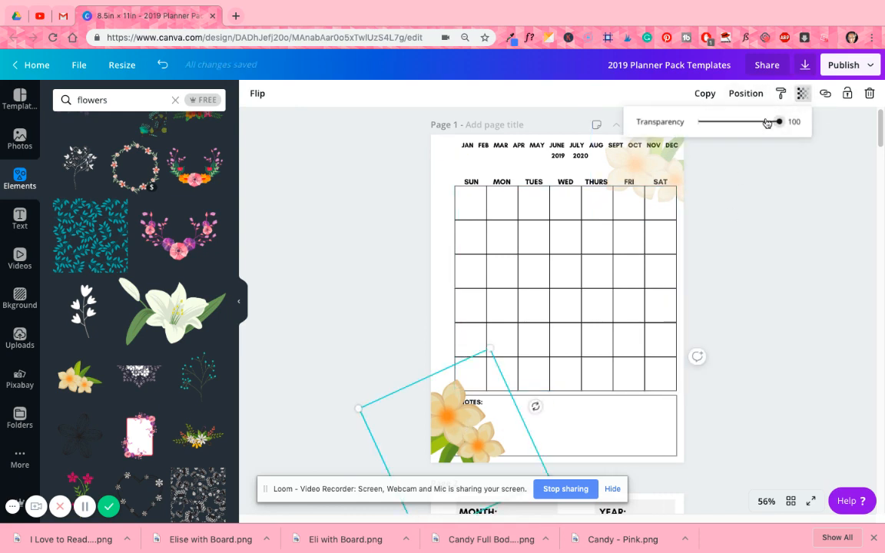
left_click_drag(776, 125, 729, 122)
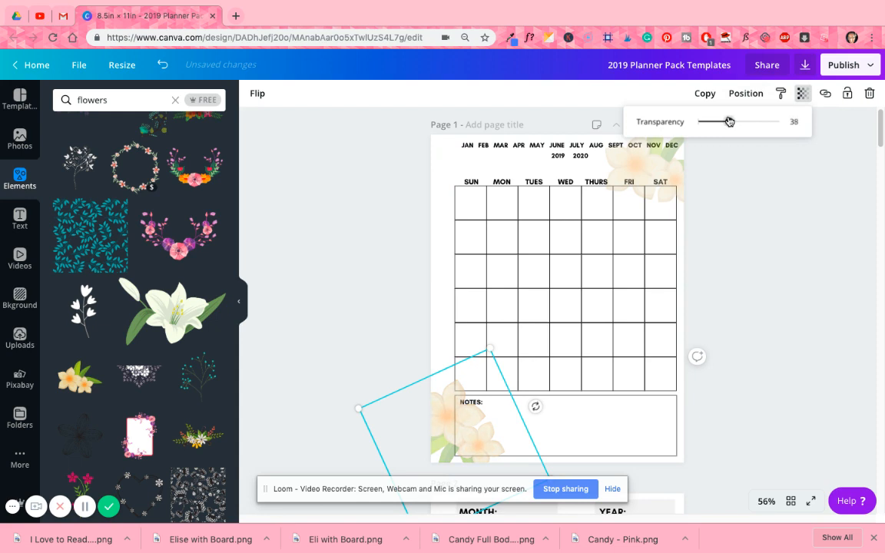
left_click(755, 192)
left_click(723, 142)
left_click(801, 93)
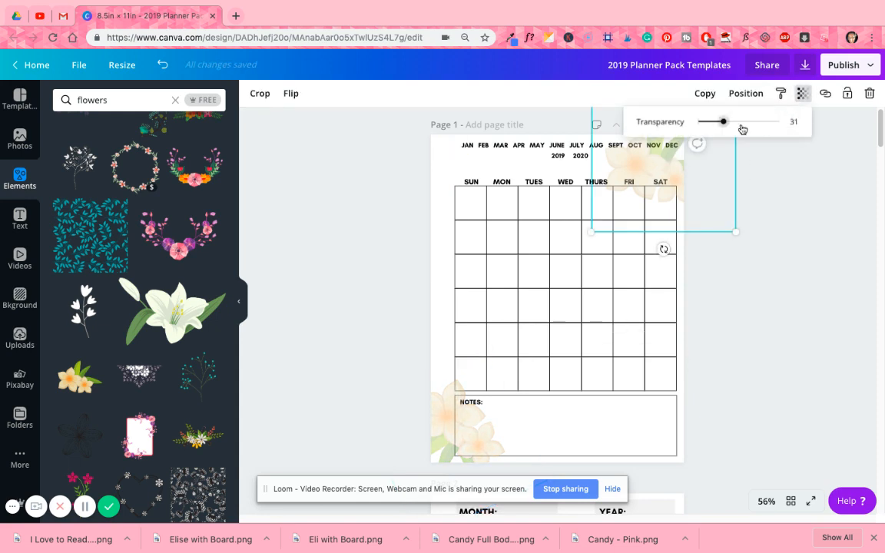
left_click_drag(724, 125, 722, 125)
left_click(806, 191)
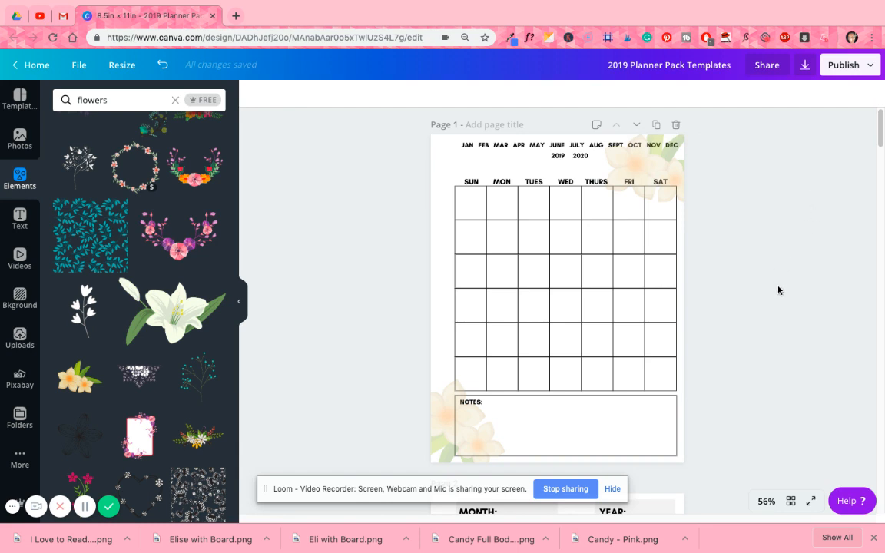
- Delete both faded cream flower illustrations from the calendar page corners
left_click(679, 181)
key("Delete")
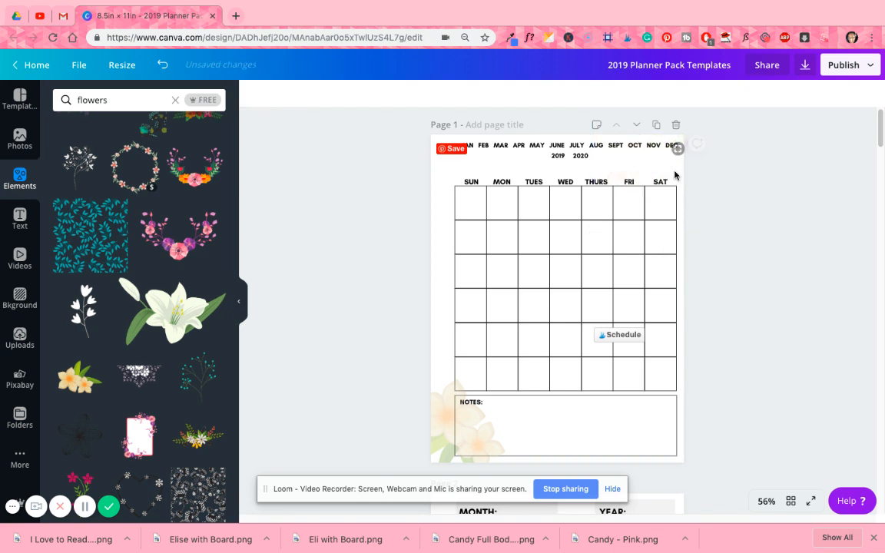
left_click(432, 418)
key("Delete")
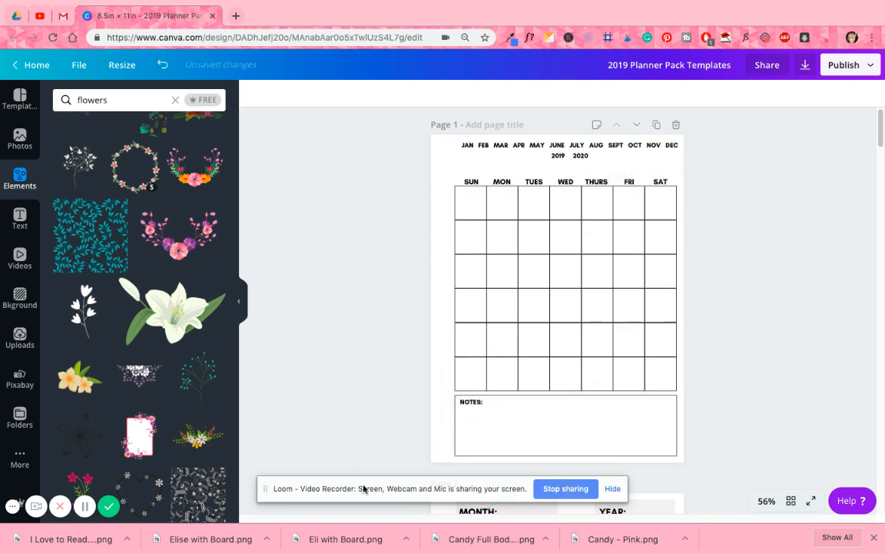
- Add the pink-and-purple rectangular floral frame to the first calendar page and enlarge it from the page's upper-left corner
scroll(365, 457, "up", 1)
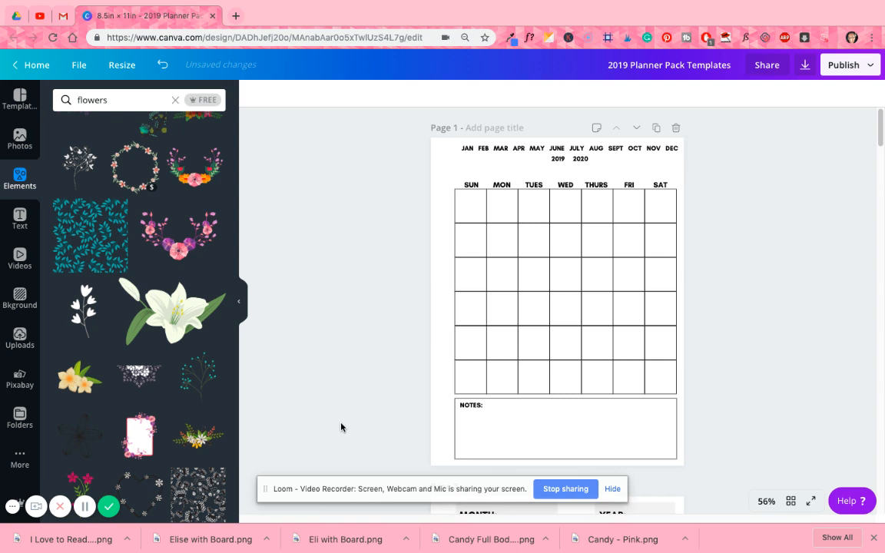
left_click(130, 444)
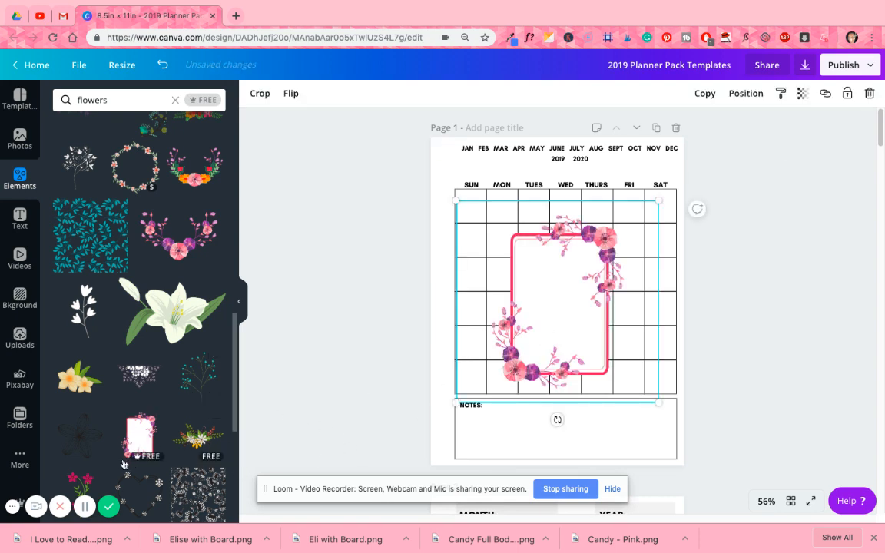
left_click_drag(529, 323, 482, 241)
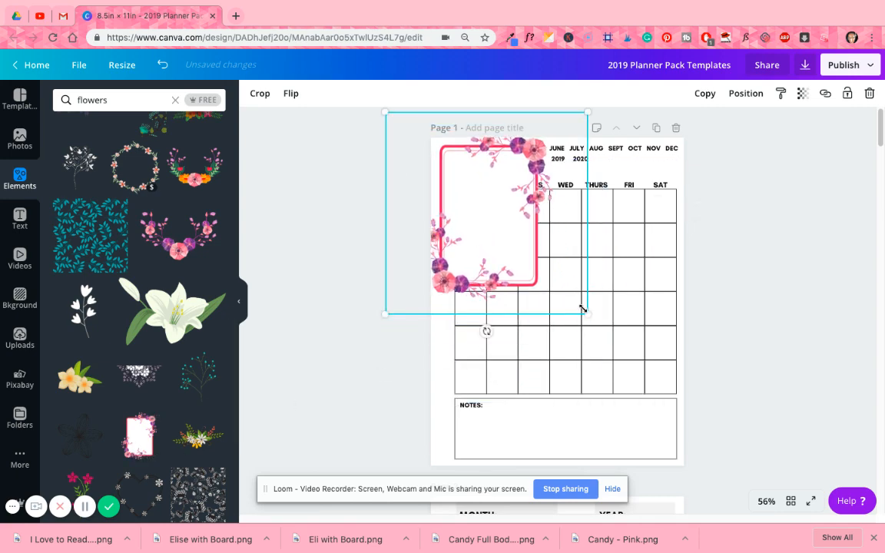
left_click_drag(588, 314, 736, 540)
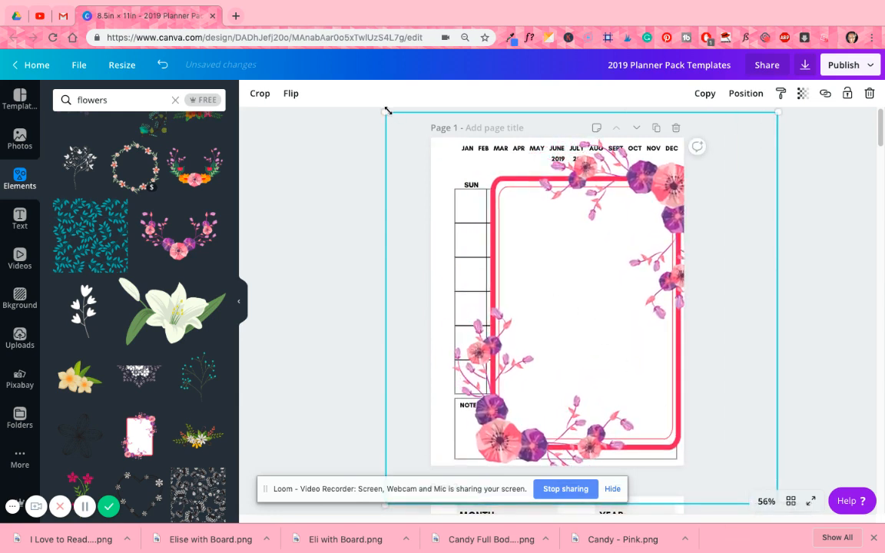
left_click(356, 315)
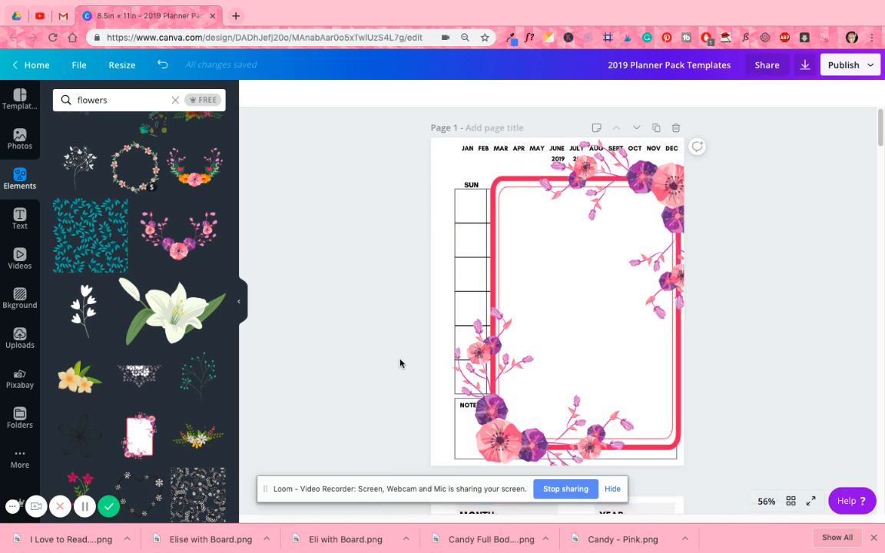
- Shift the floral frame toward the page's left edge and enlarge it to about 15 × 15
left_click(774, 342)
scroll(782, 358, "down", 3)
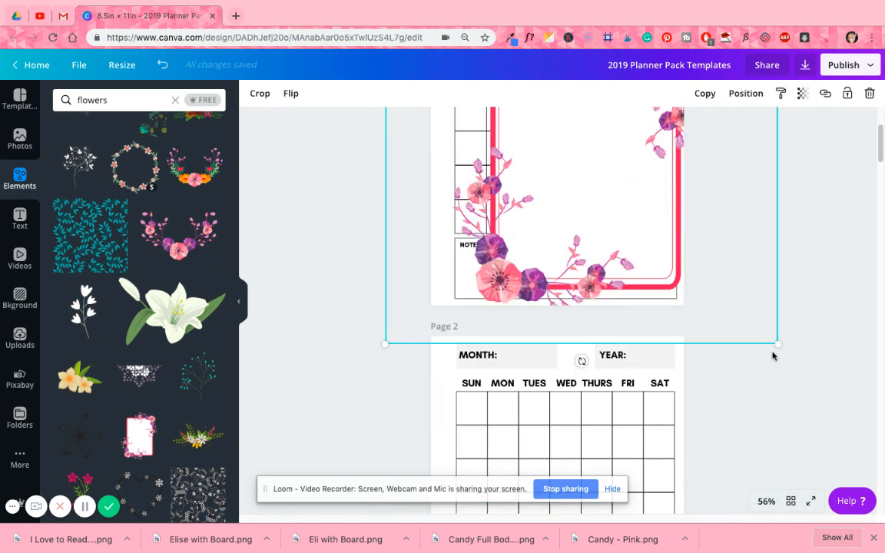
left_click_drag(385, 344, 365, 354)
scroll(649, 320, "up", 3)
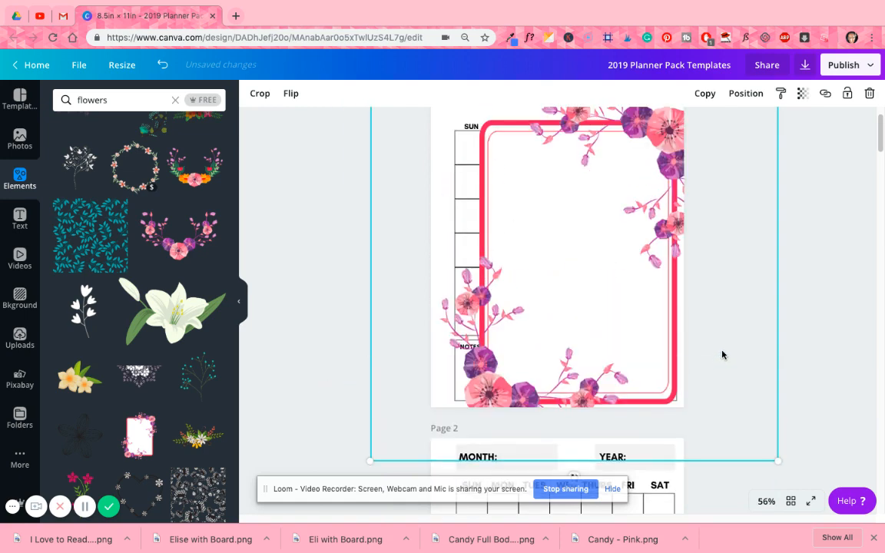
left_click_drag(606, 323, 589, 321)
left_click_drag(675, 353, 675, 354)
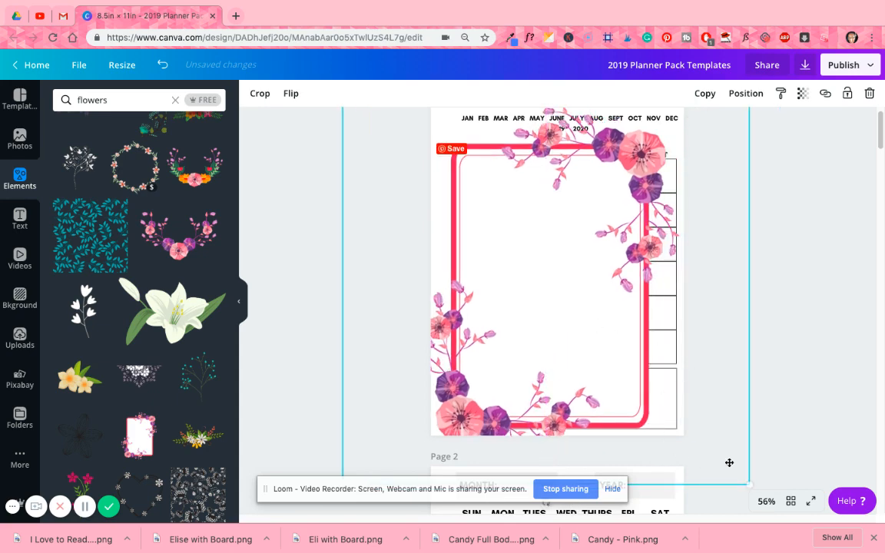
left_click_drag(750, 487, 792, 503)
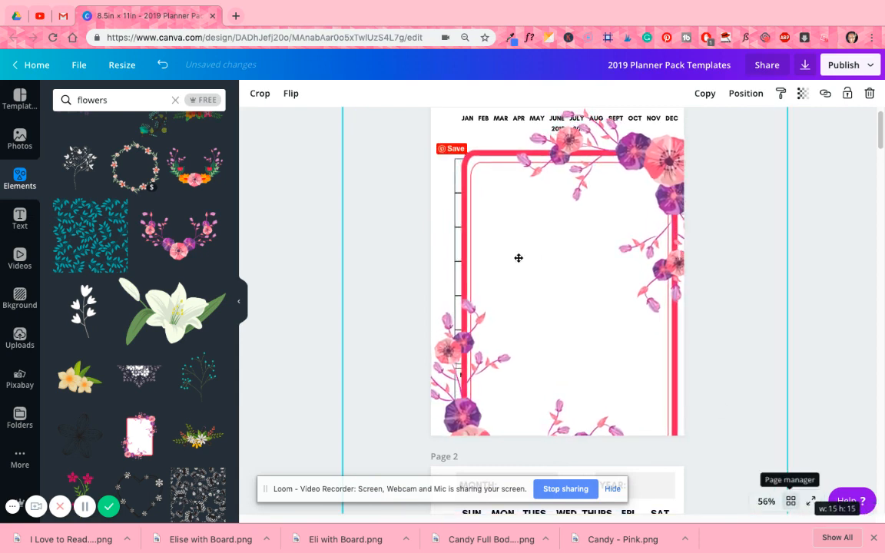
- Enlarge the floral frame to about 15.6 × 15.6 and center it horizontally on the page
scroll(461, 207, "up", 1)
mouse_move(330, 103)
left_mouse_down()
mouse_move(311, 96)
mouse_move(316, 104)
left_mouse_up()
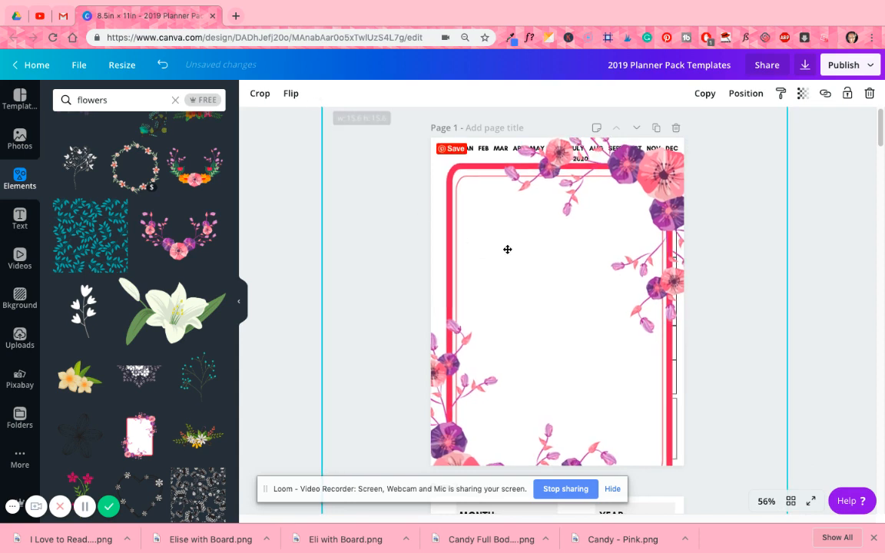
left_click_drag(508, 249, 506, 248)
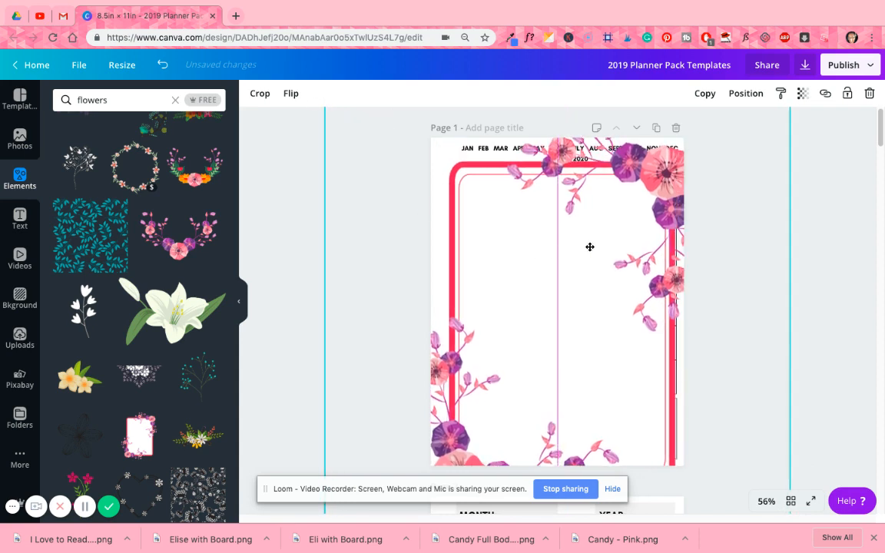
left_click_drag(589, 246, 589, 247)
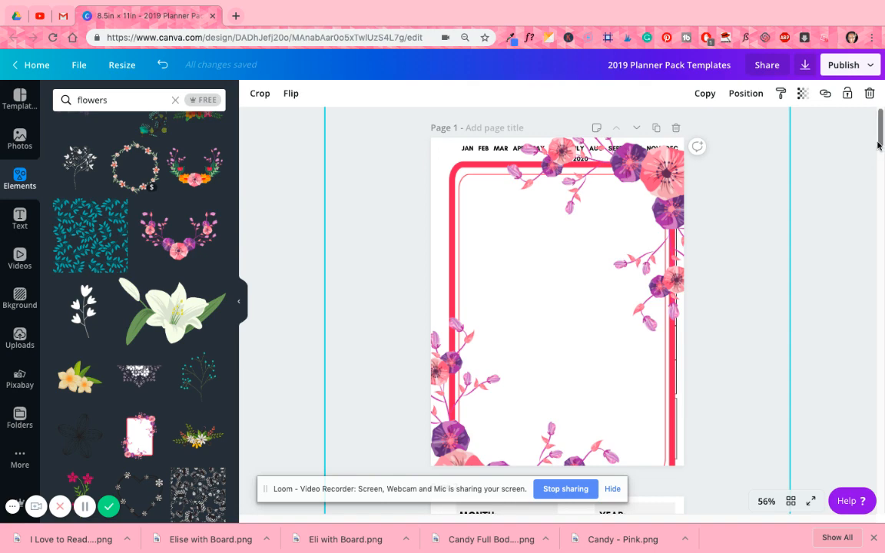
- Enlarge the floral frame slightly and move it up so its border spans the page height
scroll(879, 145, "down", 5)
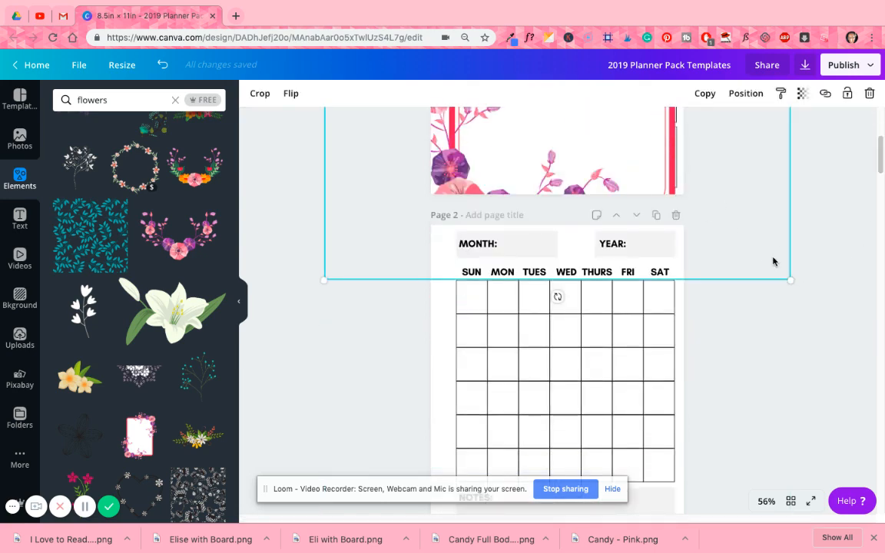
left_click_drag(796, 287, 800, 289)
scroll(563, 389, "up", 5)
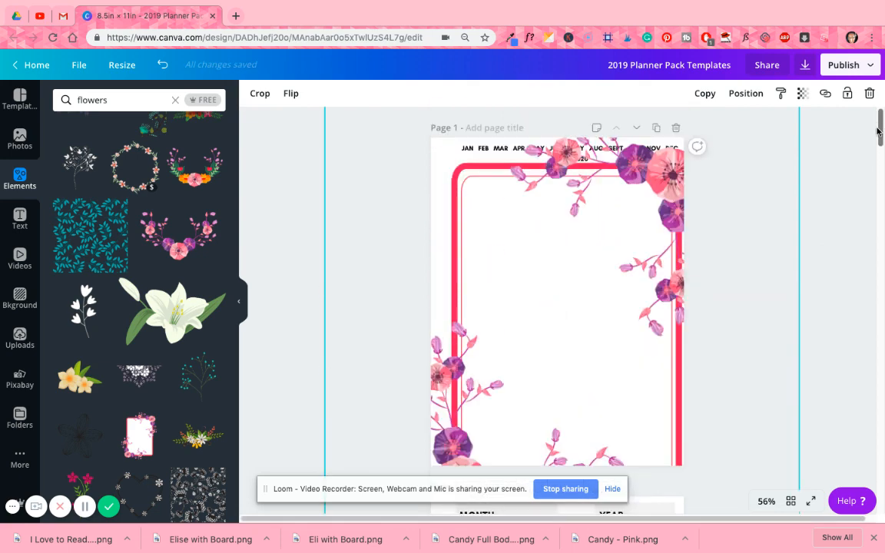
left_click_drag(636, 243, 616, 223)
left_click_drag(449, 170, 448, 174)
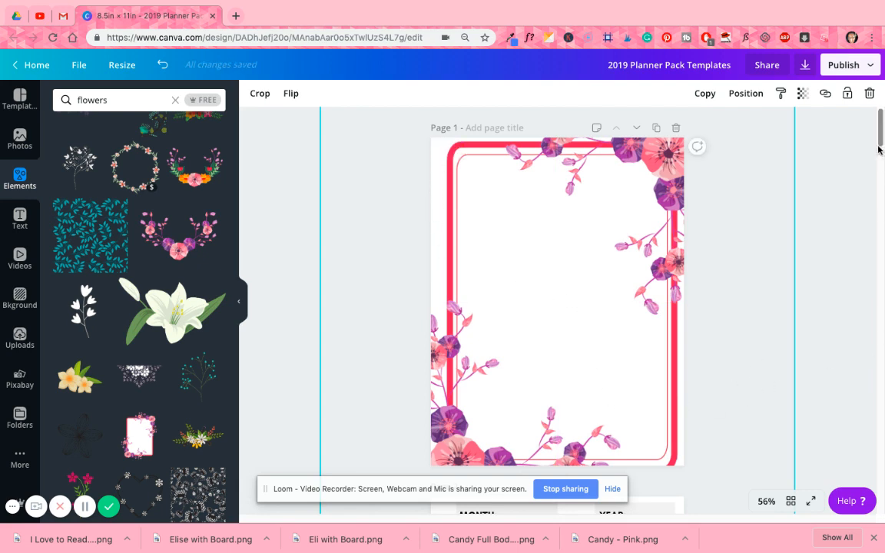
- Reduce the floral frame to about 15.6 × 15.6 and reposition it so its whole border fits on the page
scroll(793, 338, "down", 5)
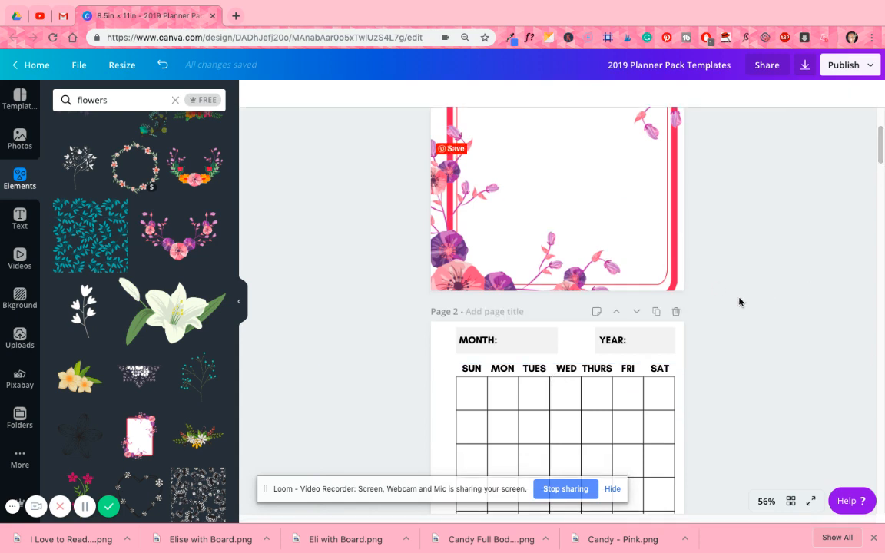
left_click(703, 297)
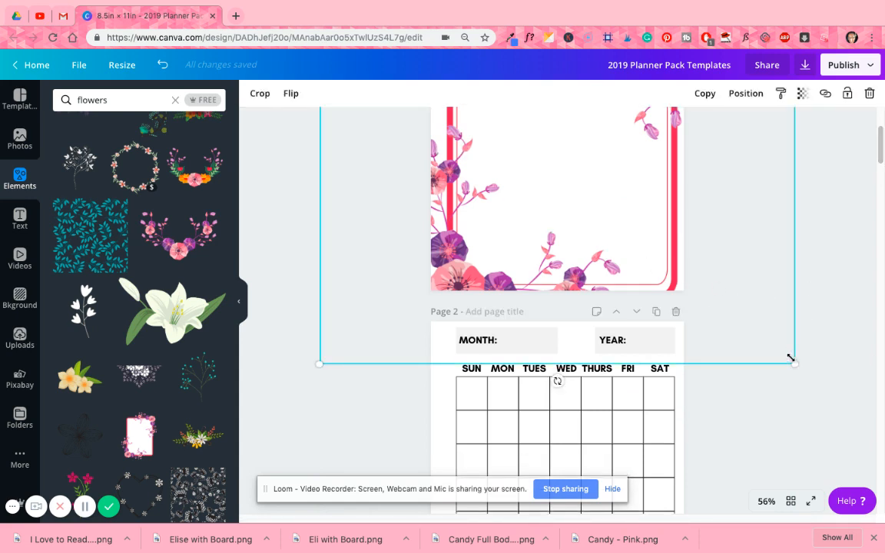
left_click_drag(791, 358, 787, 349)
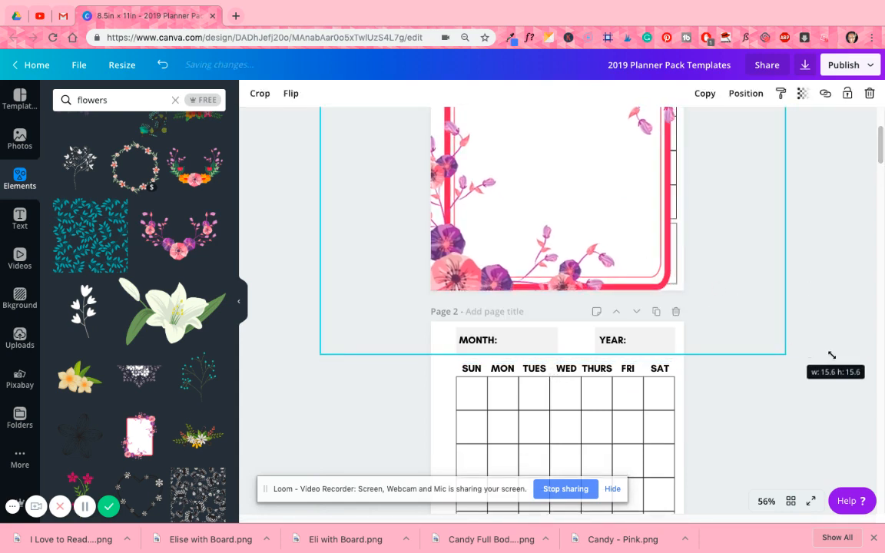
scroll(767, 352, "up", 2)
left_click_drag(605, 287, 597, 288)
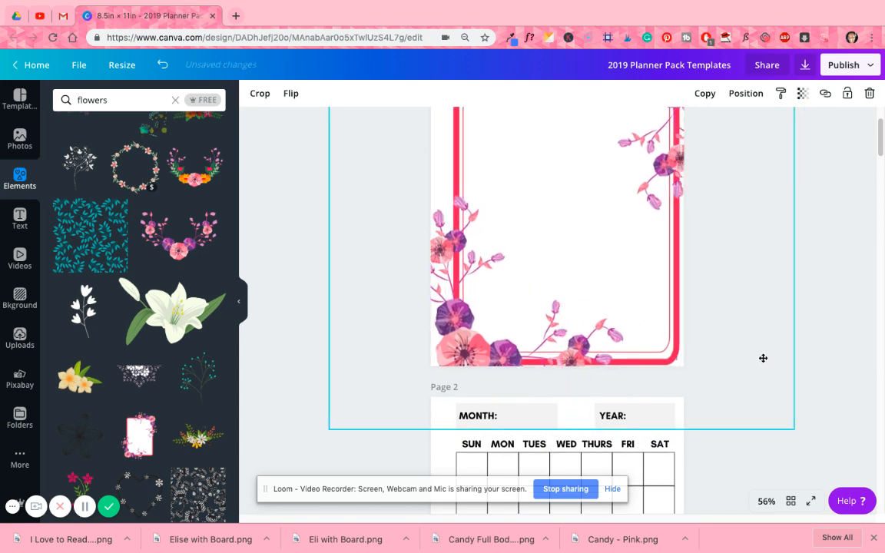
scroll(763, 358, "up", 3)
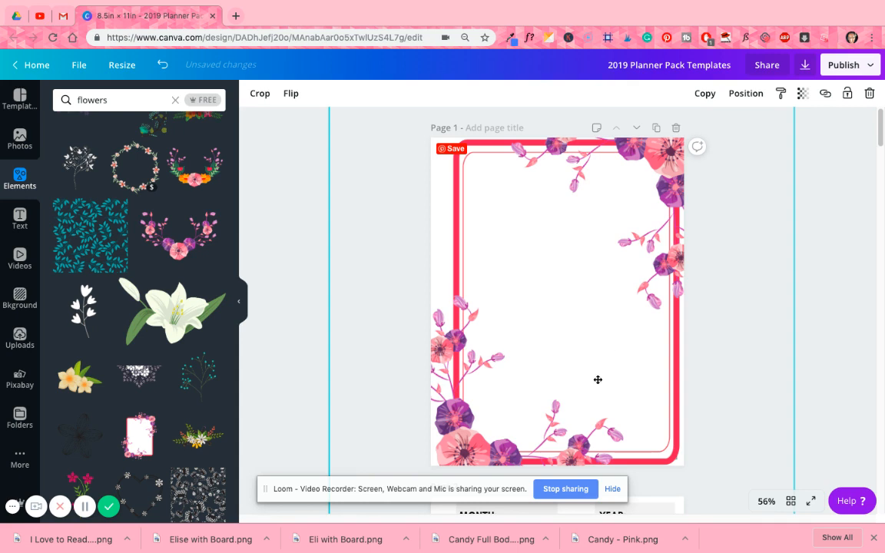
- Send the floral frame backward several layers, behind the calendar grid, its headings and the Notes box
left_click(746, 93)
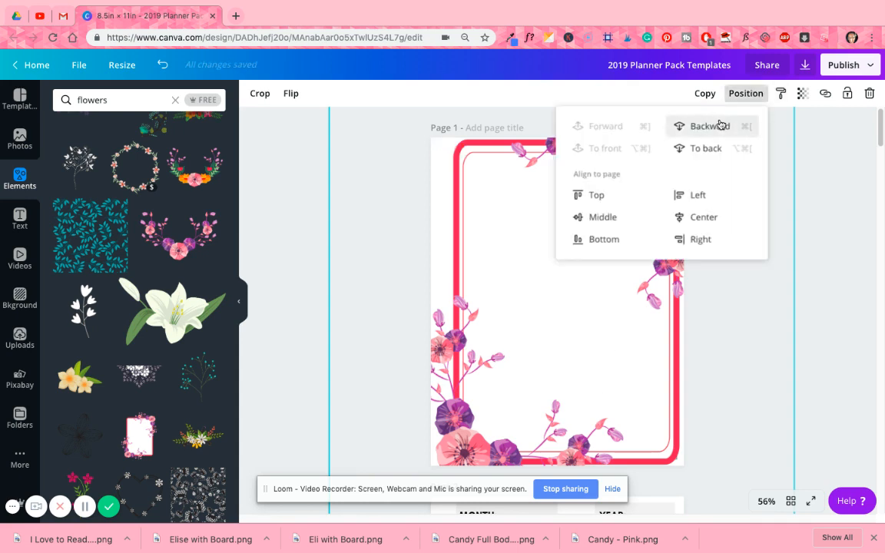
left_click(708, 126)
left_click(719, 125)
left_click(720, 125)
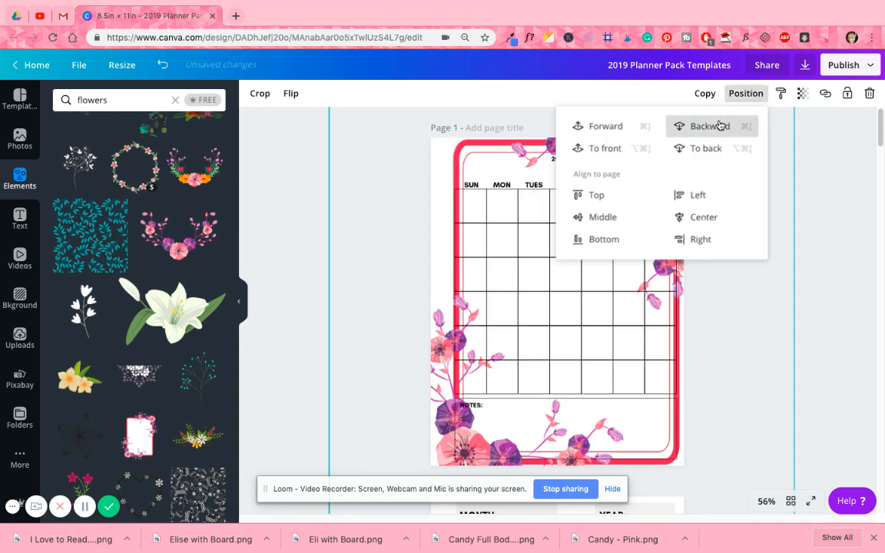
left_click(840, 176)
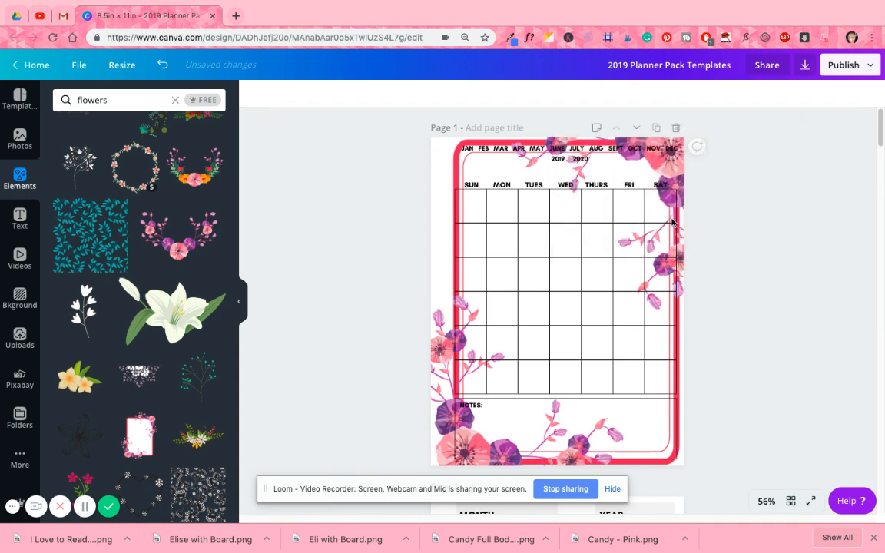
- Try shrinking the calendar grid to fit inside the floral frame, and undo both grid resizes
left_click(492, 214)
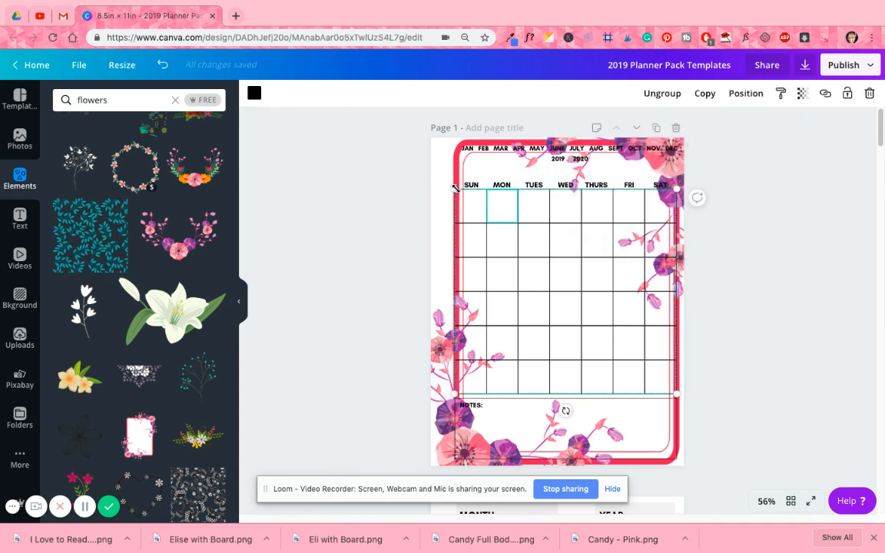
left_click_drag(460, 195, 463, 203)
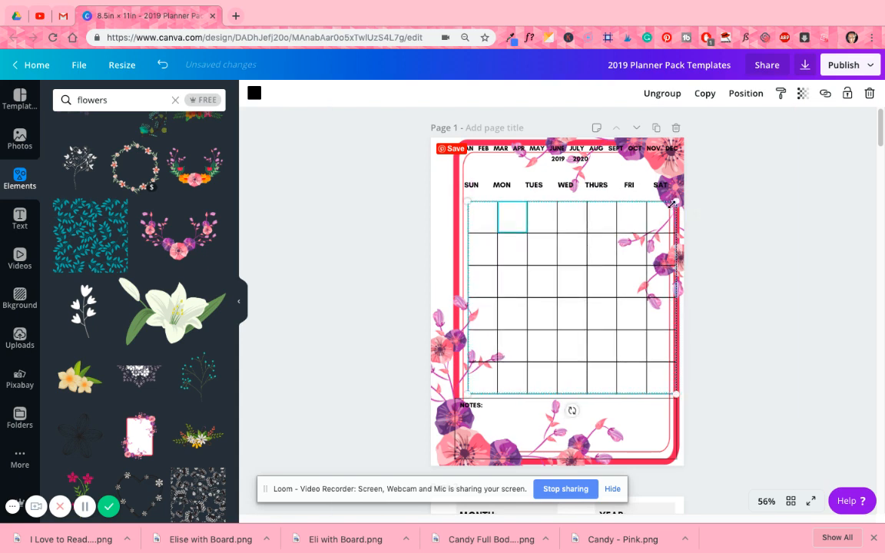
left_click_drag(676, 202, 662, 211)
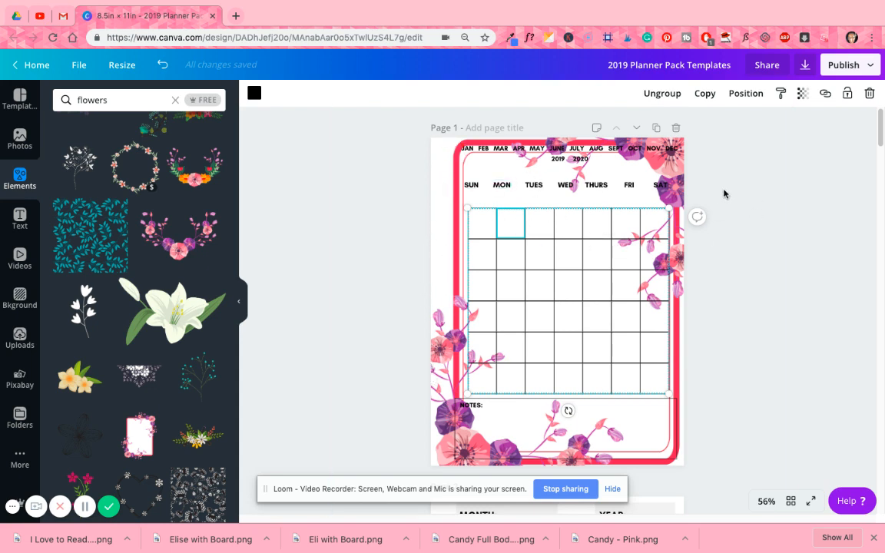
left_click(163, 67)
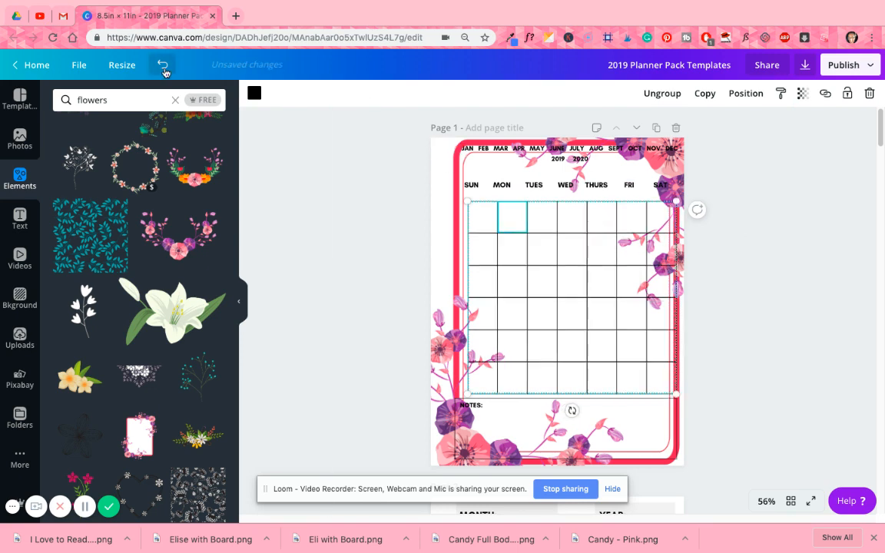
left_click(163, 67)
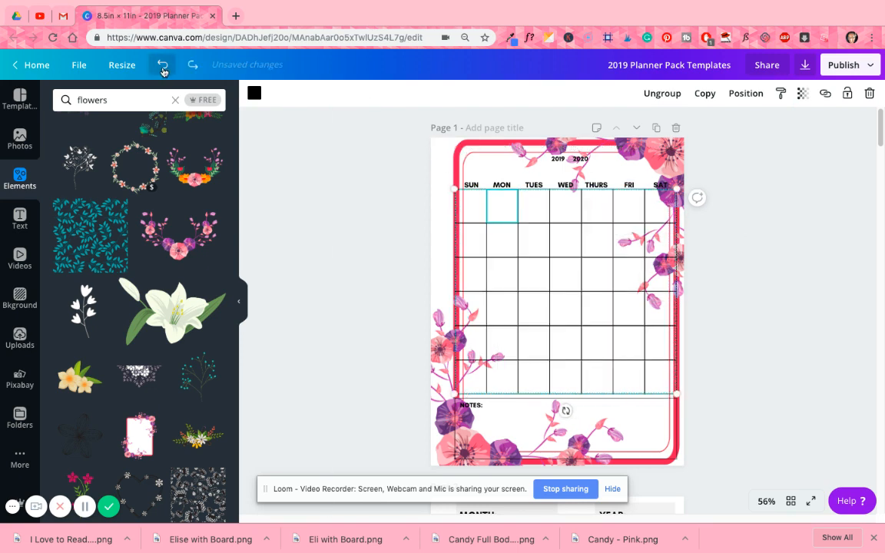
- Delete the floral frame from the first calendar page
left_click(449, 145)
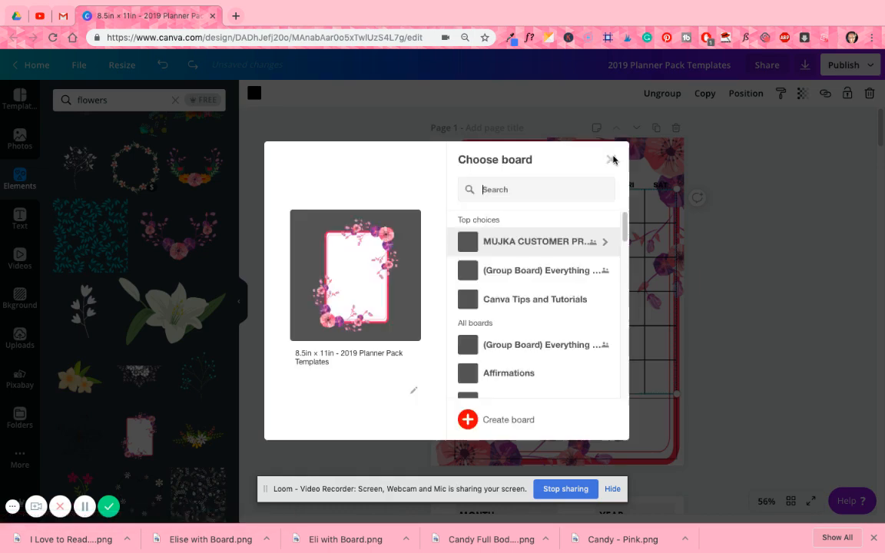
left_click(611, 159)
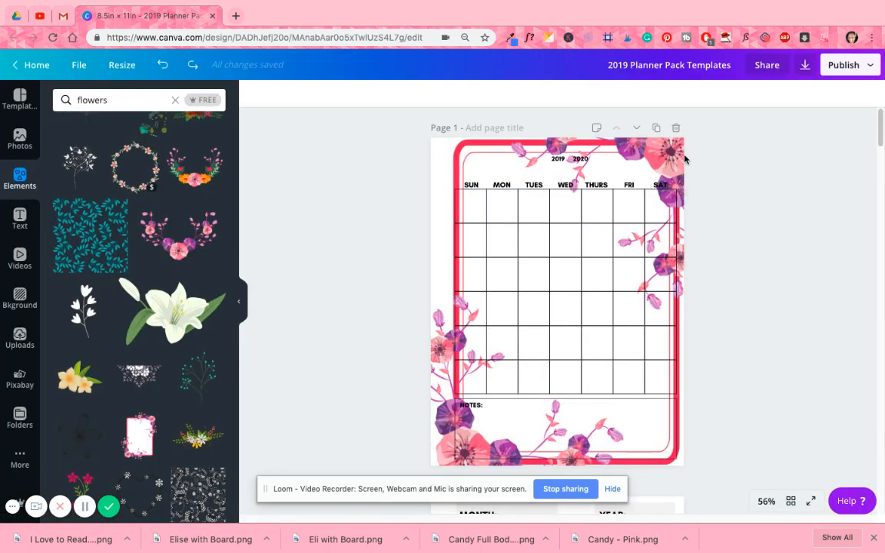
left_click(682, 461)
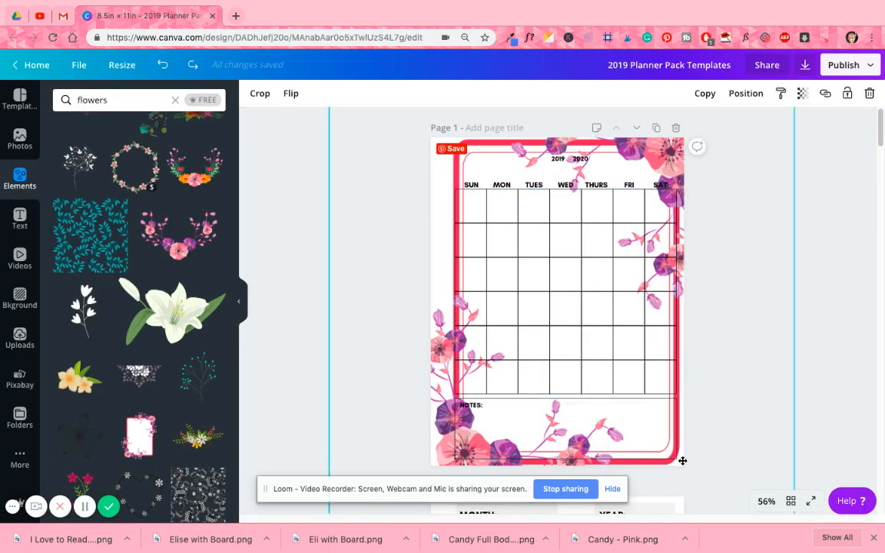
key("Delete")
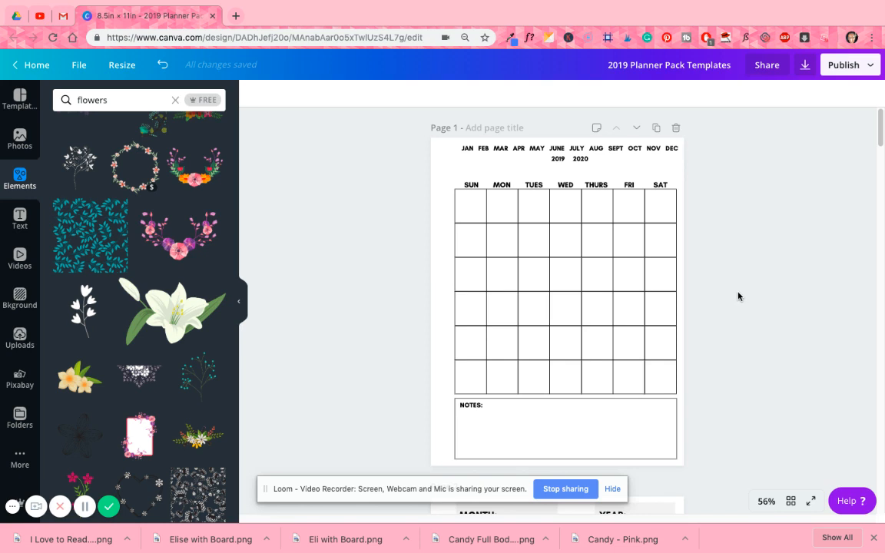
- Try yellow, indigo and pink fills on the MONTH box of page 2
scroll(715, 302, "down", 2)
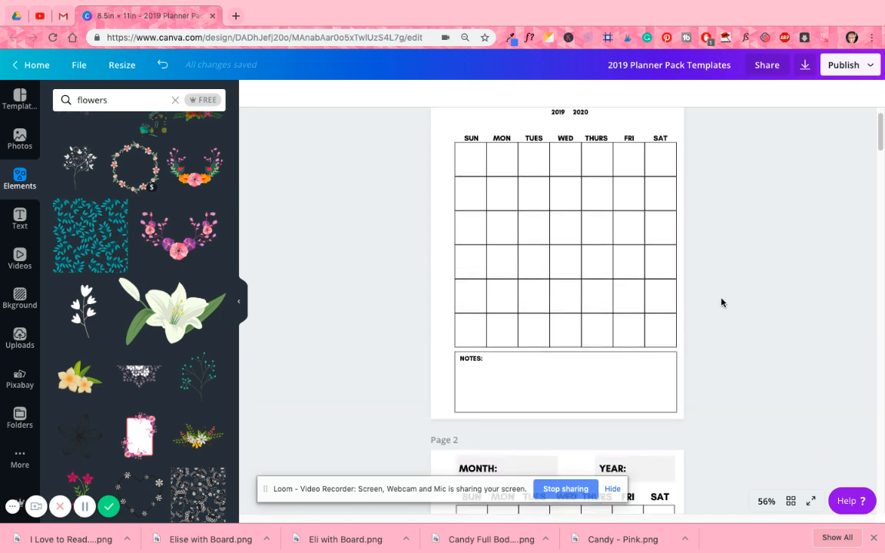
scroll(723, 303, "down", 5)
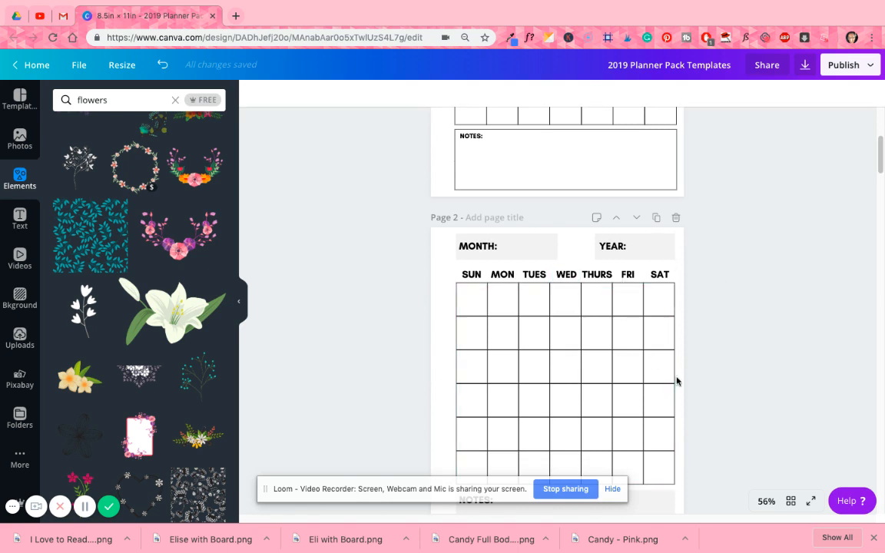
scroll(607, 350, "down", 2)
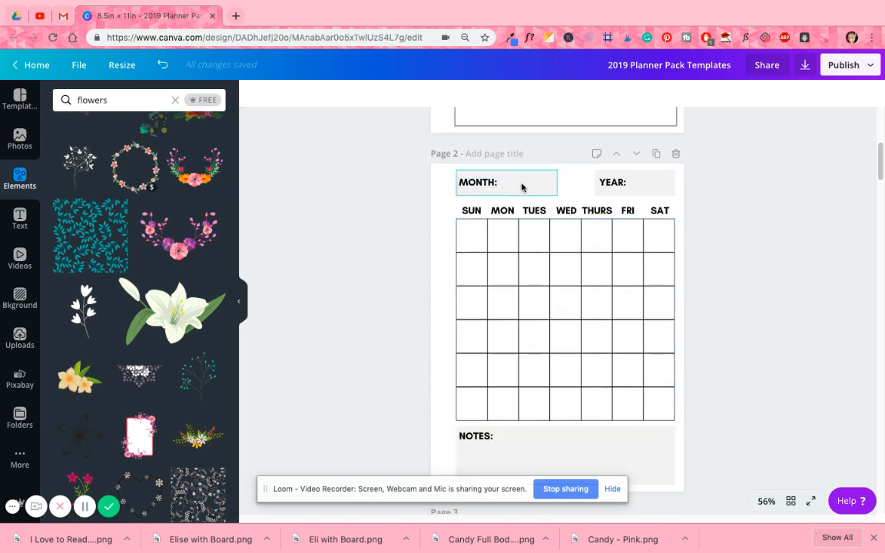
left_click(523, 185)
left_click(253, 93)
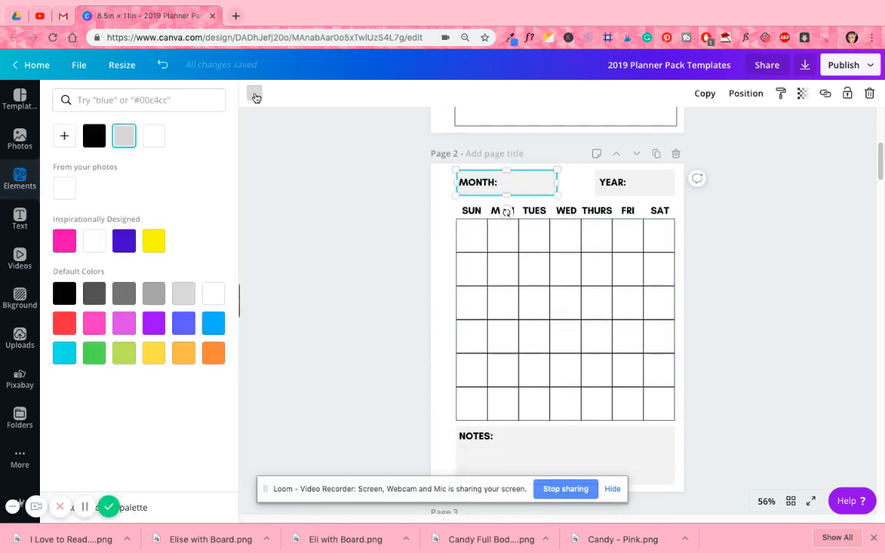
left_click(151, 243)
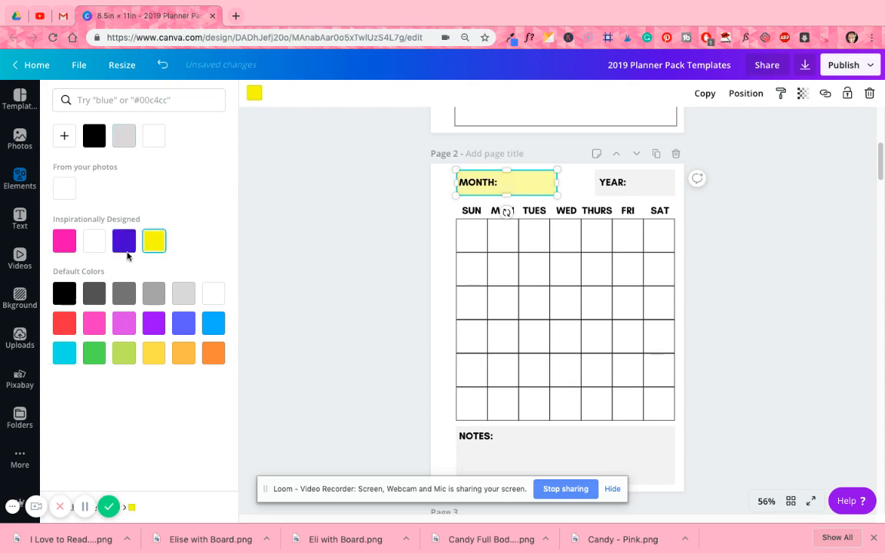
left_click(124, 246)
left_click(65, 247)
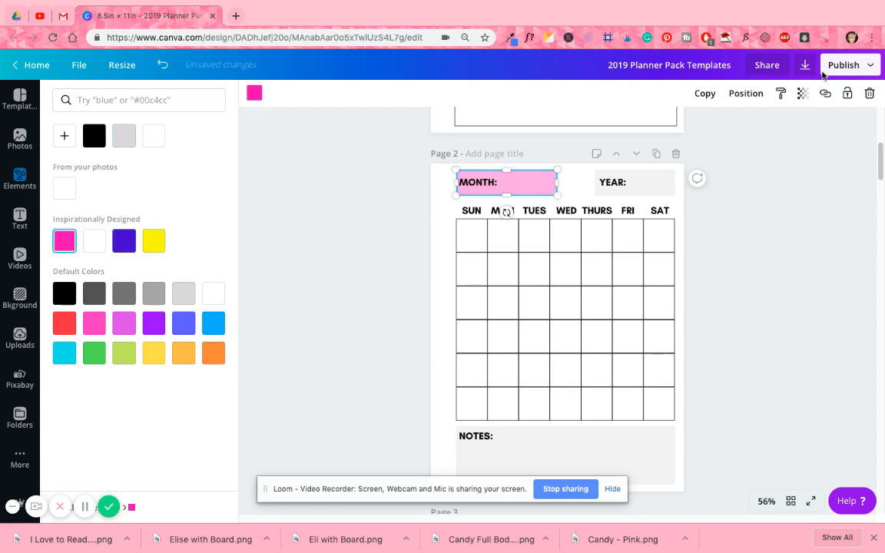
left_click(802, 93)
left_click(801, 93)
- Undo the three color changes on page 2's MONTH box
left_click(162, 65)
left_click(162, 65)
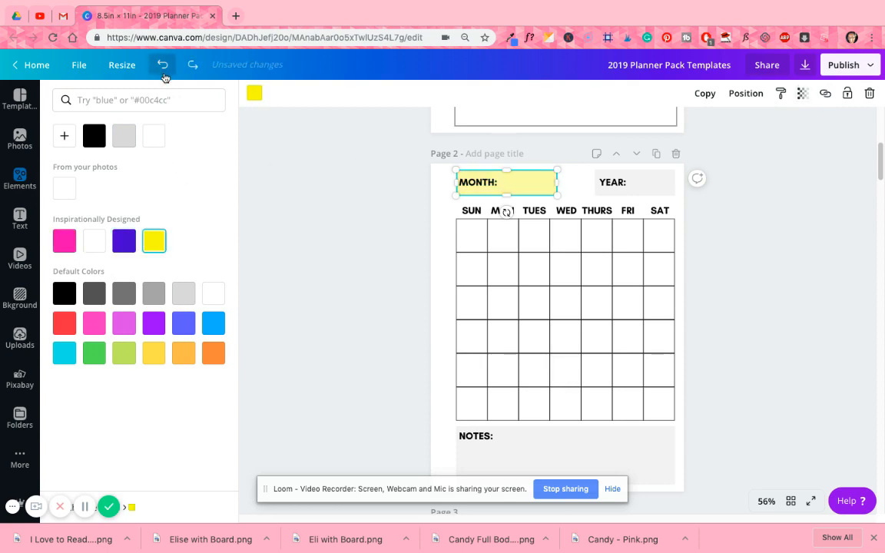
left_click(162, 65)
- Look through the planner templates from page 3 to page 8, including the monthly, weekly and lined layouts
scroll(795, 289, "down", 3)
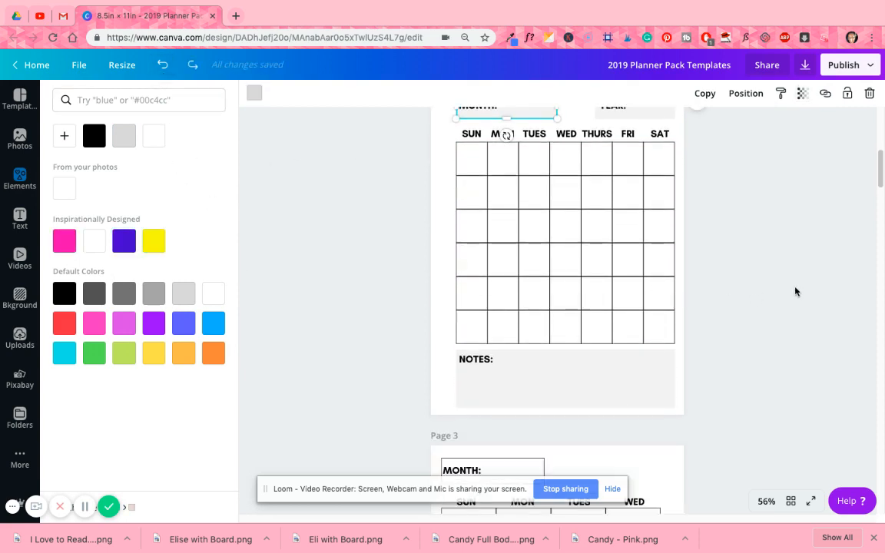
scroll(779, 283, "down", 2)
scroll(738, 268, "down", 2)
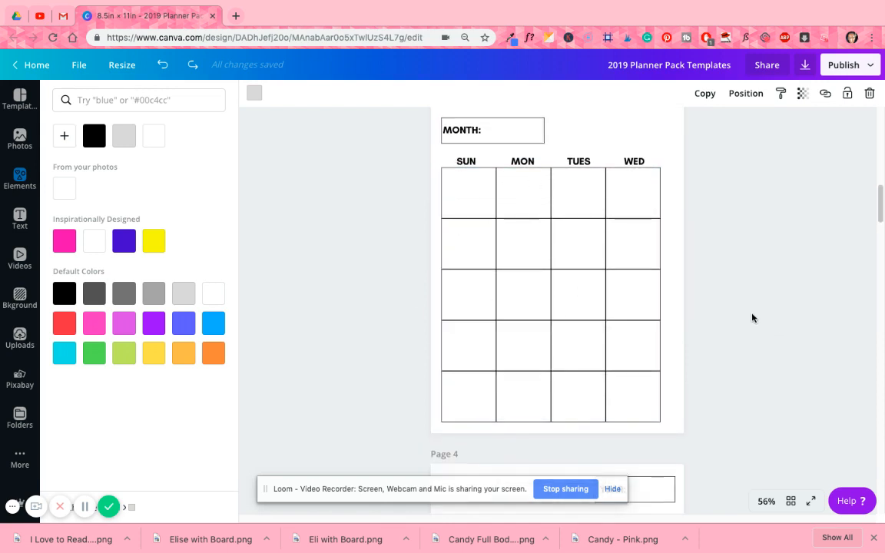
scroll(750, 316, "down", 3)
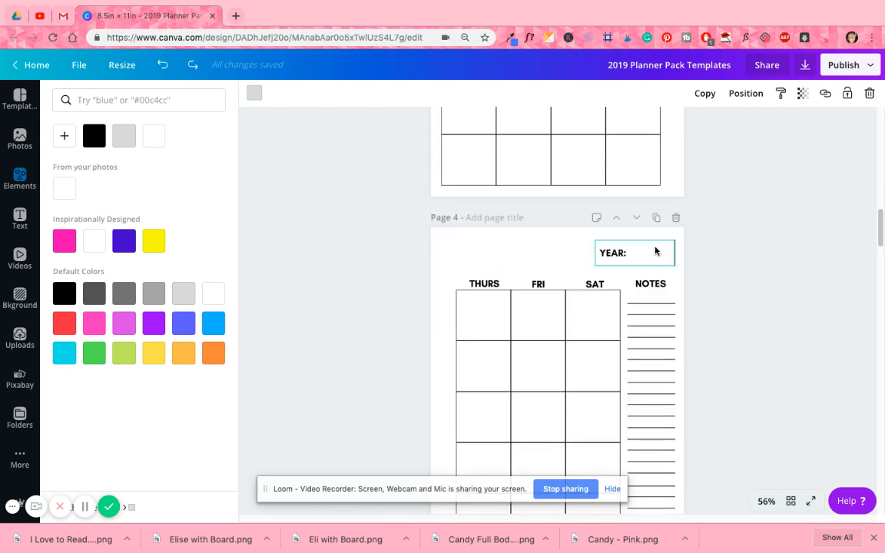
scroll(729, 344, "down", 2)
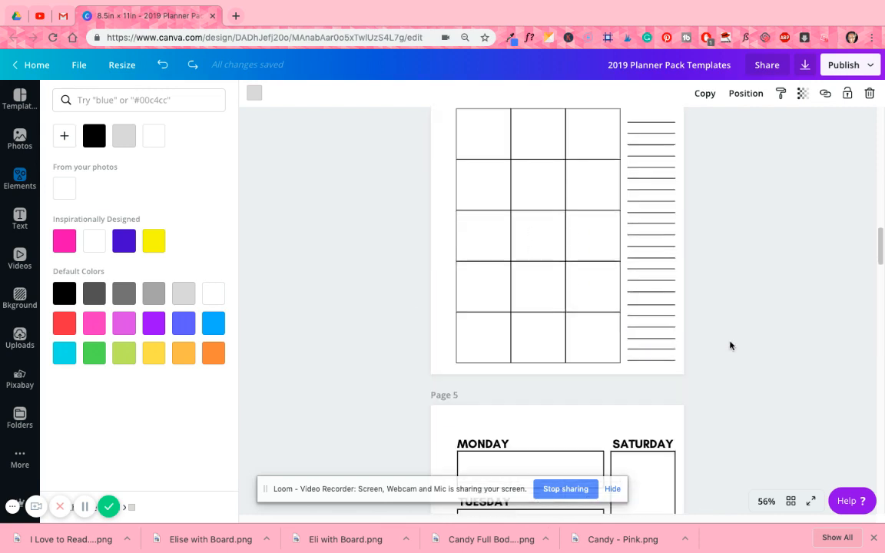
scroll(726, 342, "down", 1)
scroll(725, 343, "down", 3)
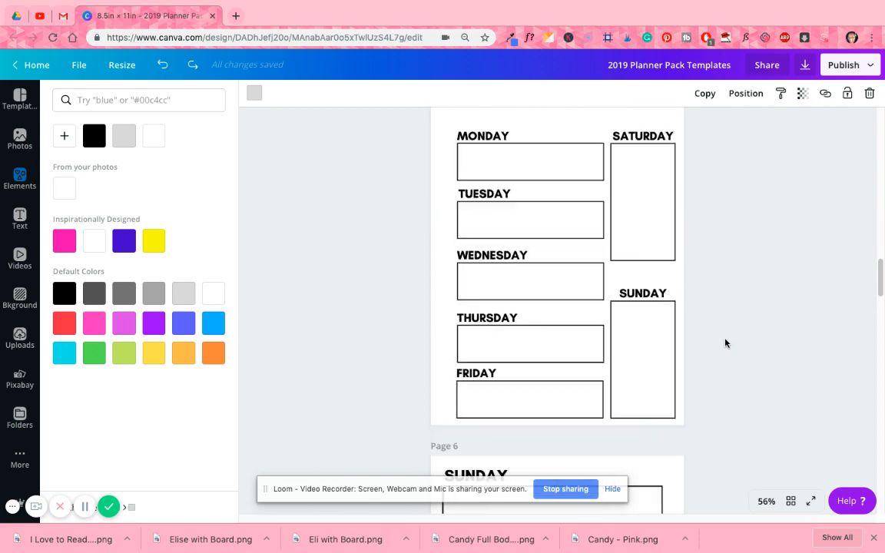
scroll(753, 329, "down", 4)
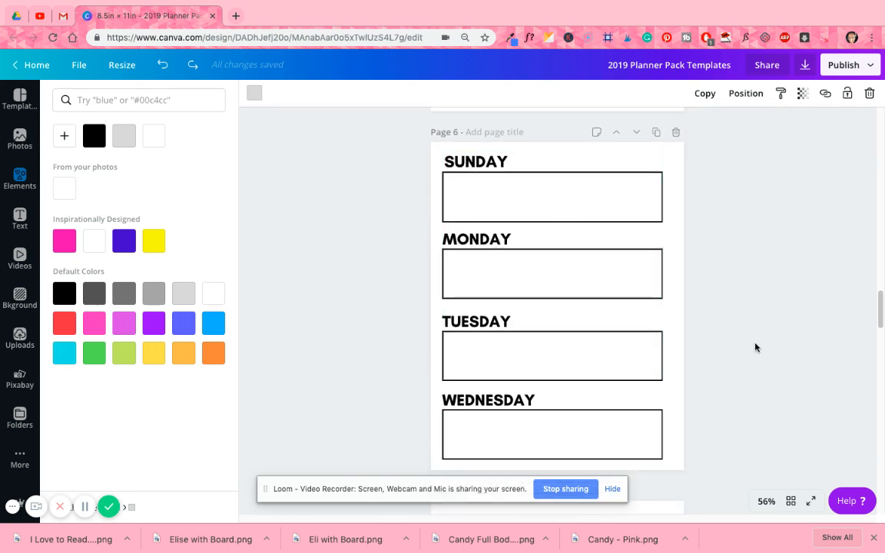
scroll(756, 348, "down", 4)
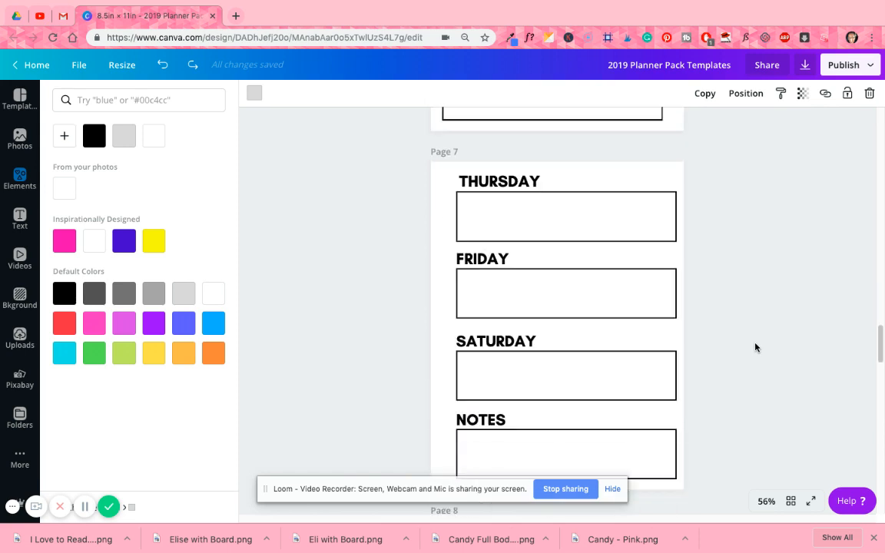
scroll(751, 328, "down", 5)
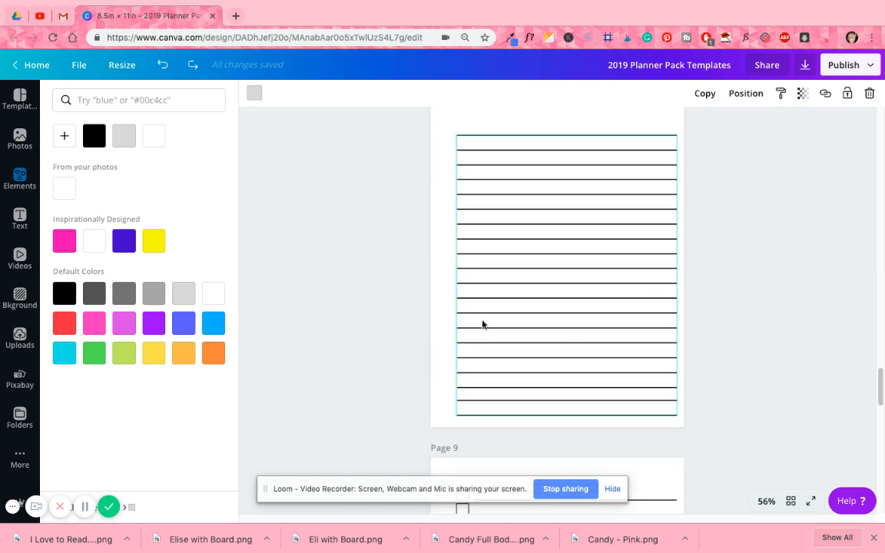
- Add the heading "Personal Reflections" above the ruled lines on page 8
scroll(492, 327, "up", 1)
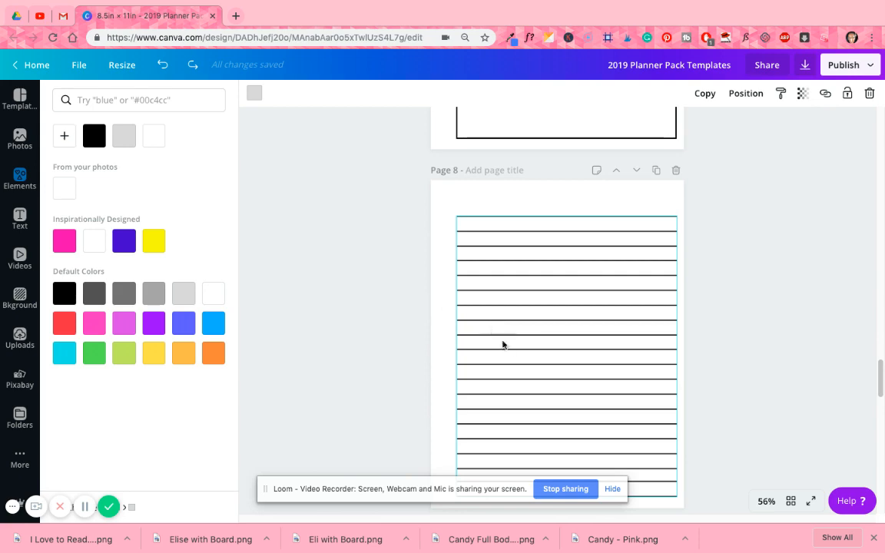
left_click(21, 223)
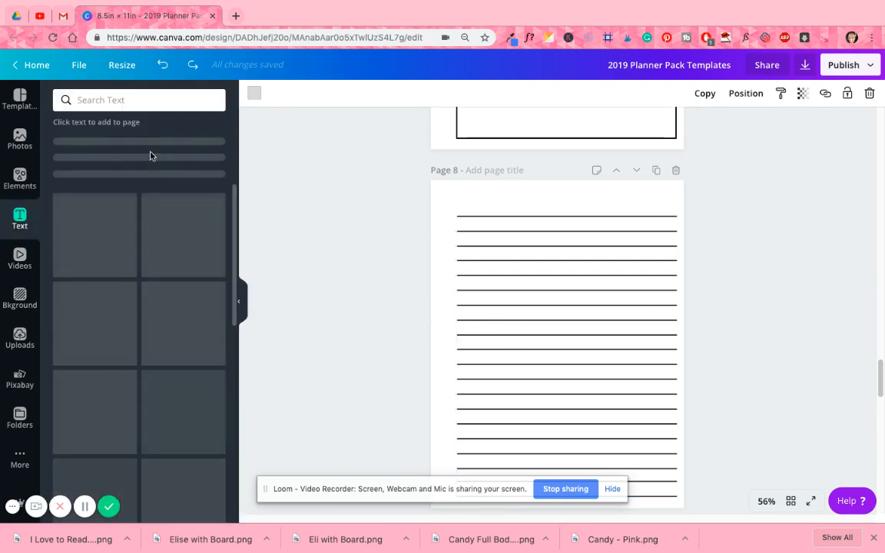
left_click(130, 145)
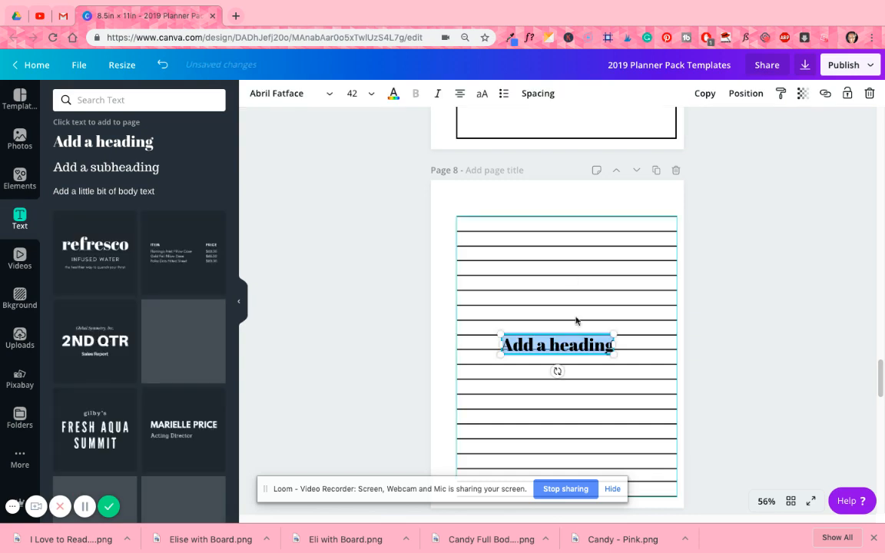
left_click_drag(577, 333, 584, 184)
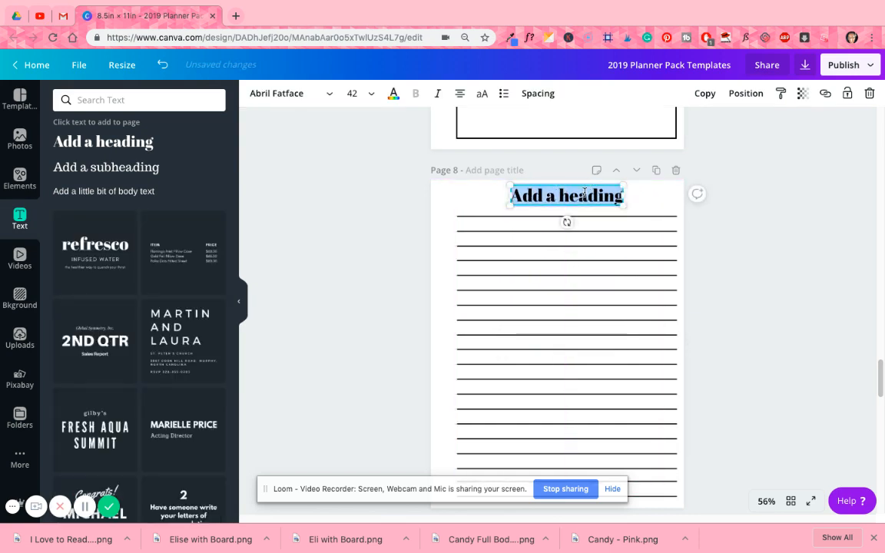
type("Person")
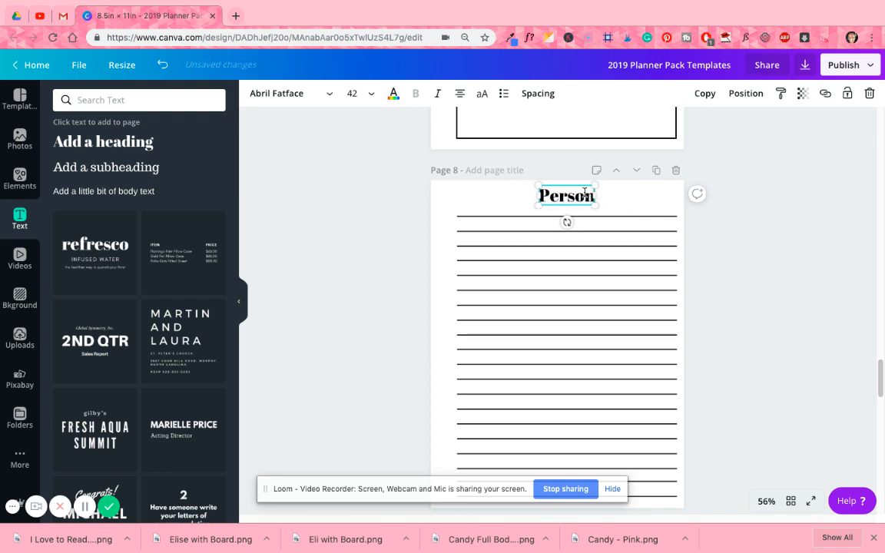
type("al Reflections")
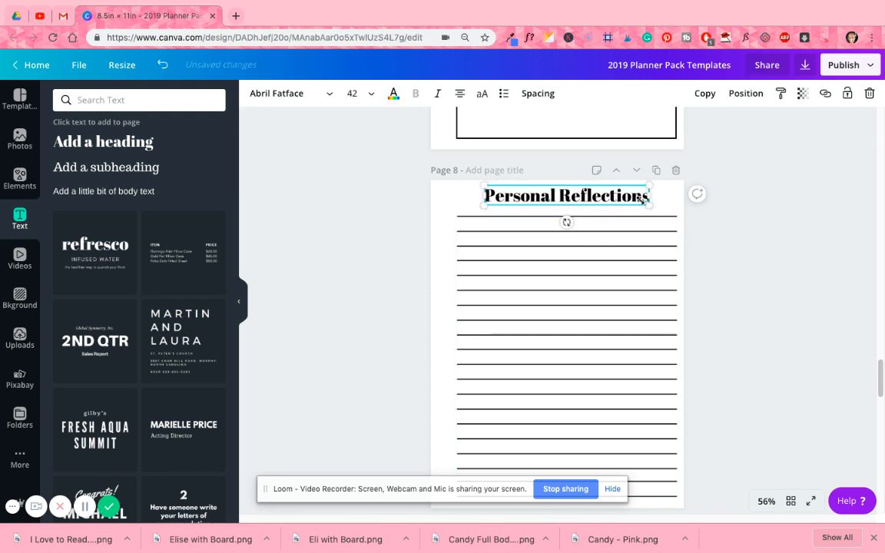
- Shrink the "Personal Reflections" heading to about 36.2 and center it above the ruled lines
left_click_drag(640, 198, 626, 201)
left_click(765, 280)
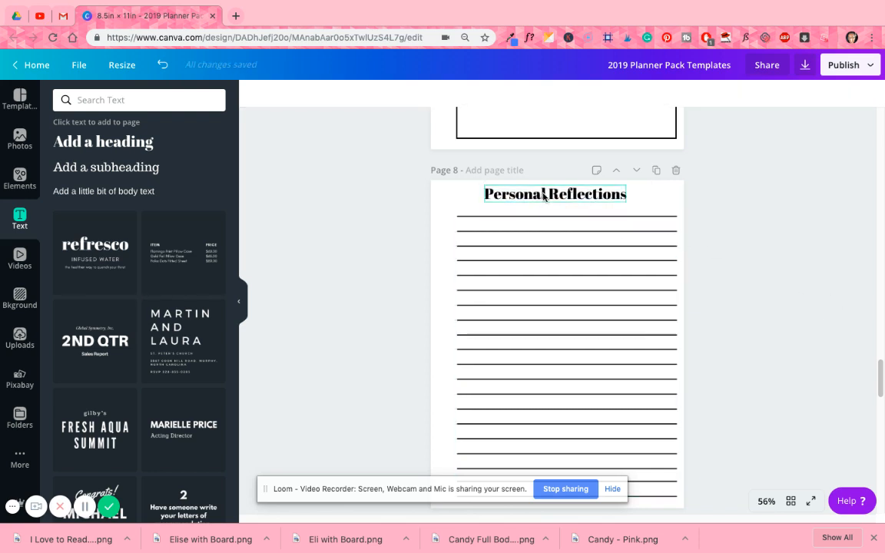
left_click_drag(544, 196, 553, 198)
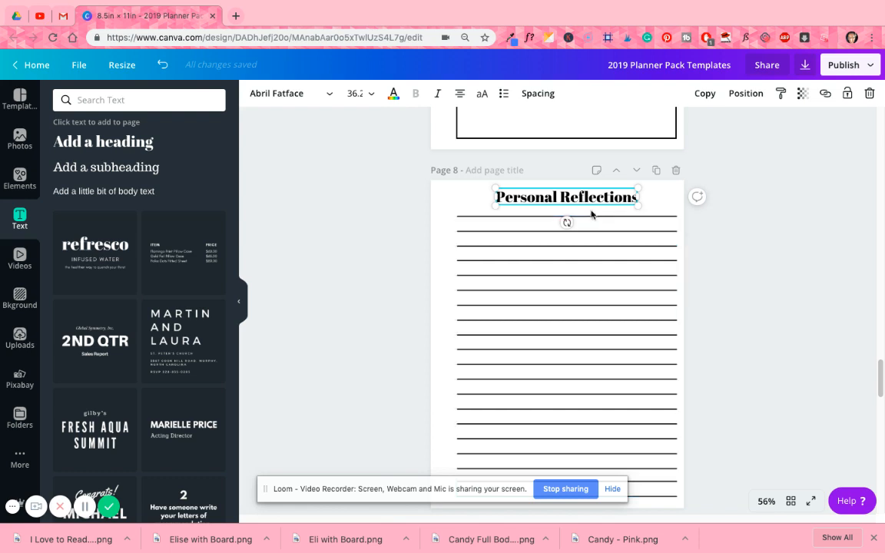
- Replace the previous elements search with a search for "square"
scroll(772, 279, "down", 1)
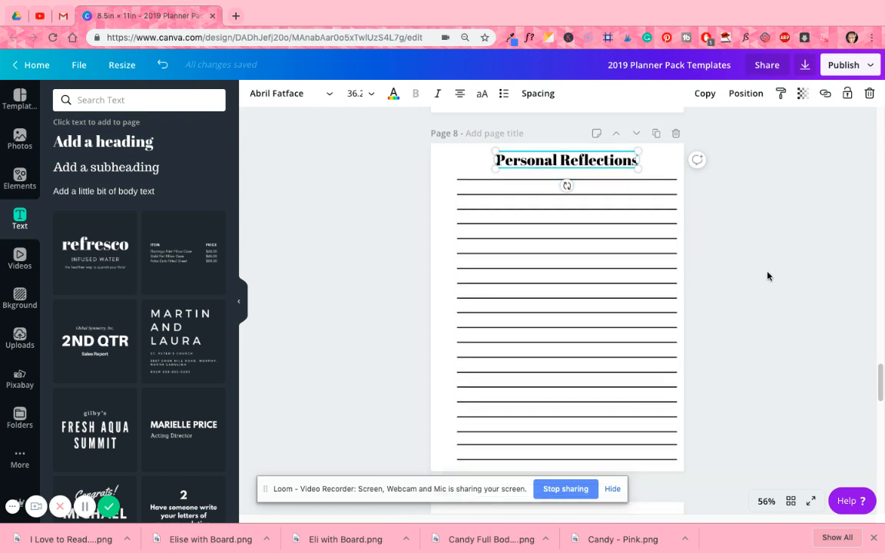
scroll(771, 277, "up", 1)
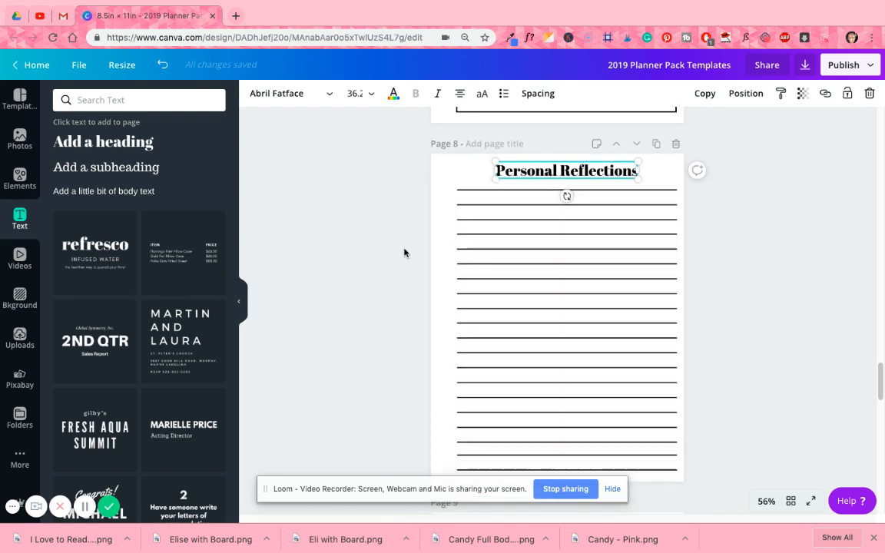
left_click(20, 178)
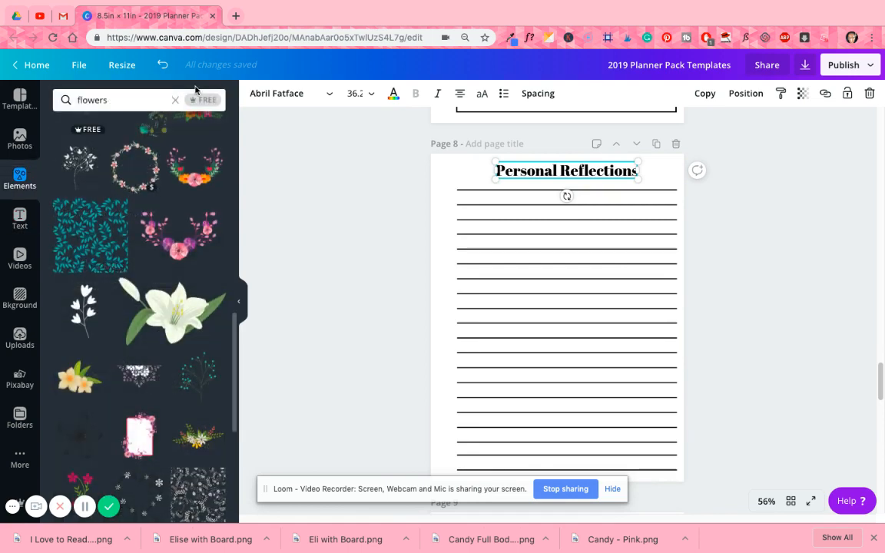
left_click(176, 100)
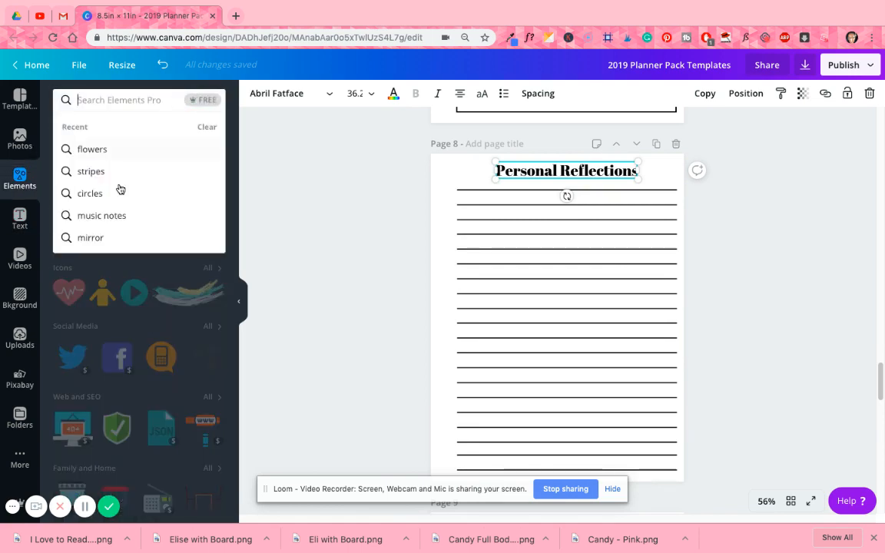
left_click(244, 150)
left_click(123, 100)
type("s")
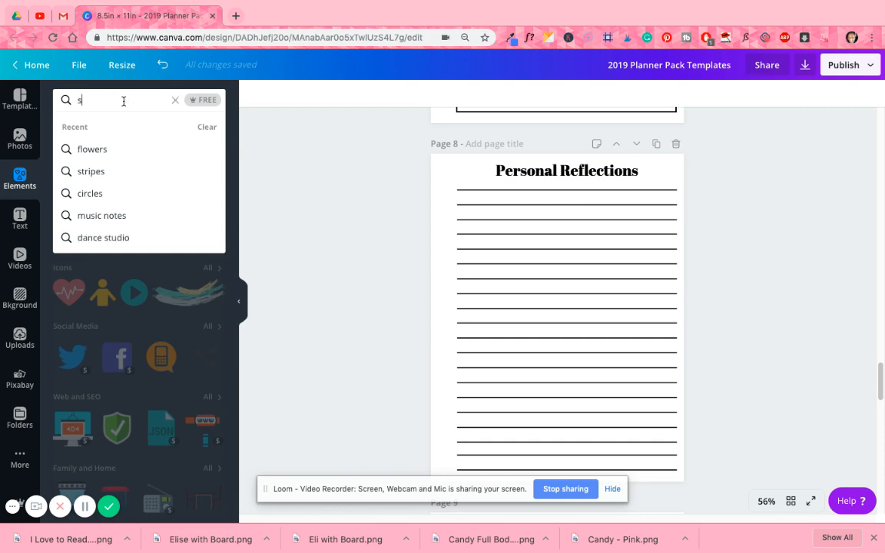
type("quare")
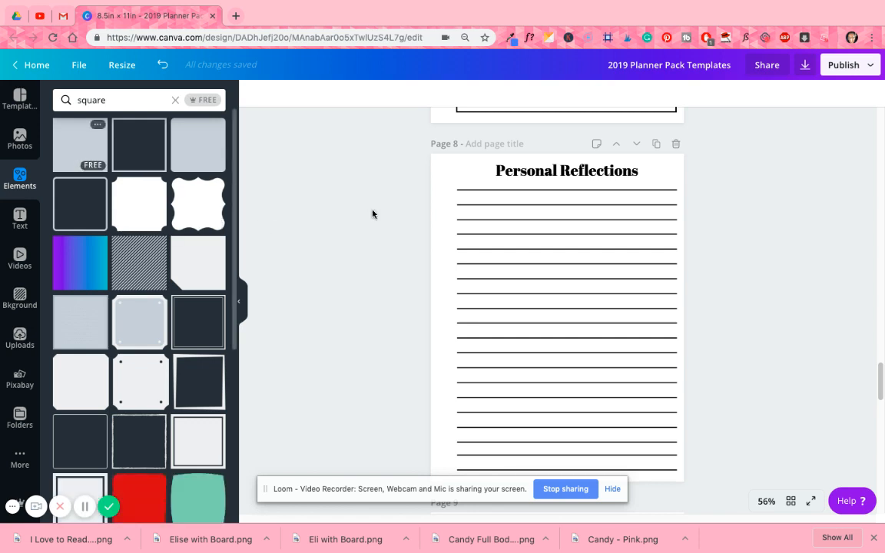
- Place a solid gray square over page 8's heading and flatten it into a bar about 0.7 high
left_click_drag(373, 214, 577, 190)
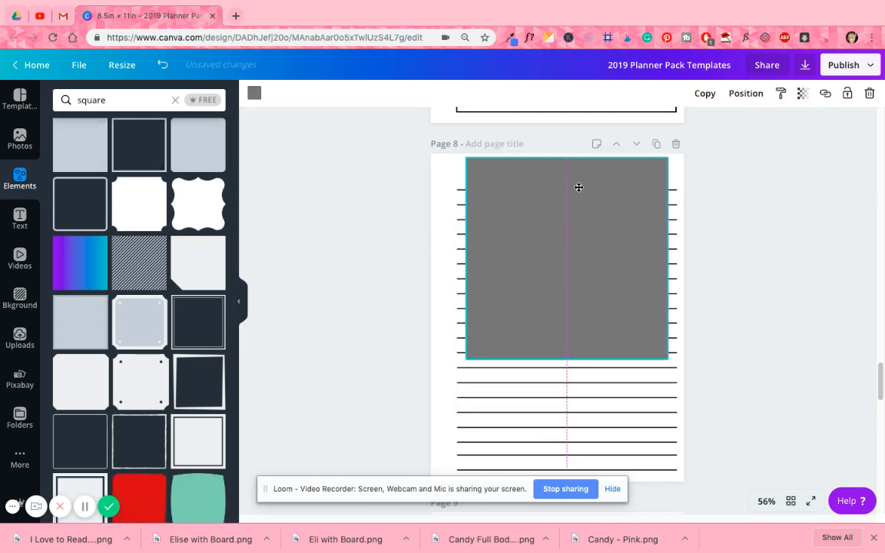
left_click_drag(592, 249, 601, 182)
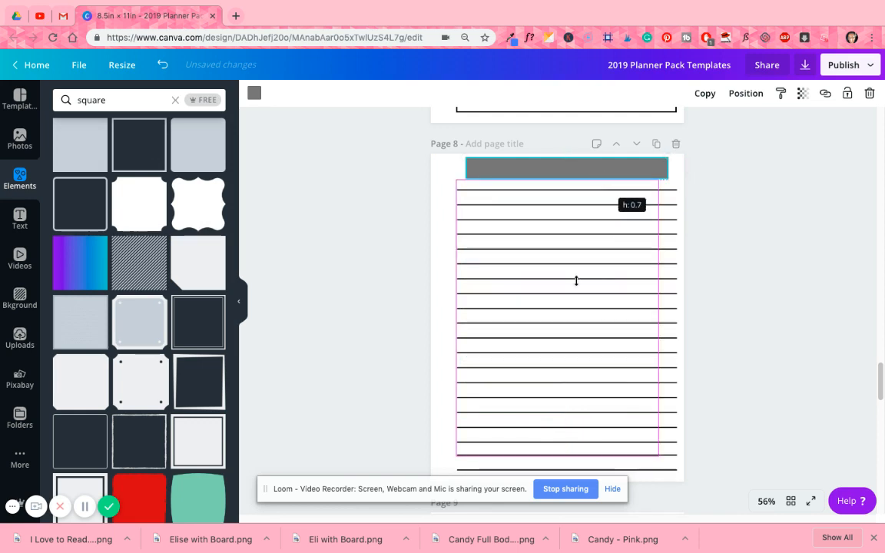
- Send the gray bar behind the "Personal Reflections" heading and make the bar slightly taller
left_click(745, 94)
left_click(718, 131)
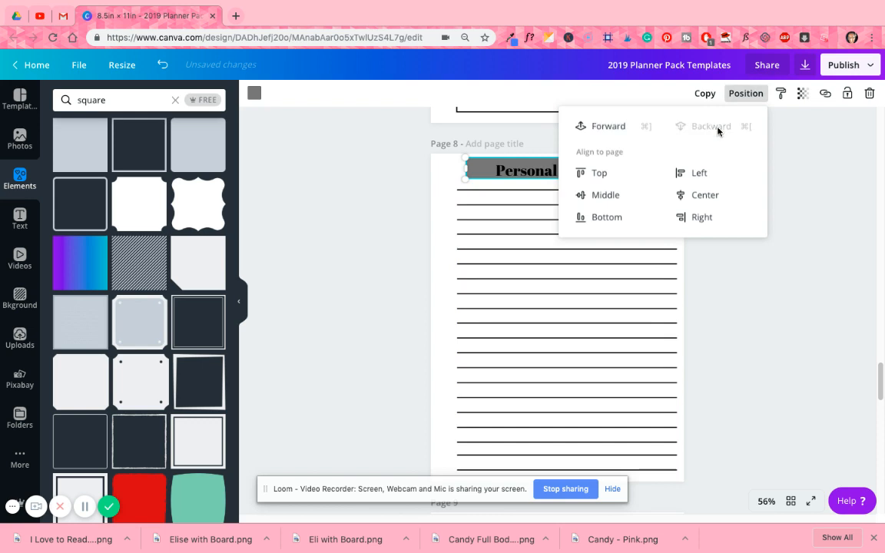
left_click(653, 167)
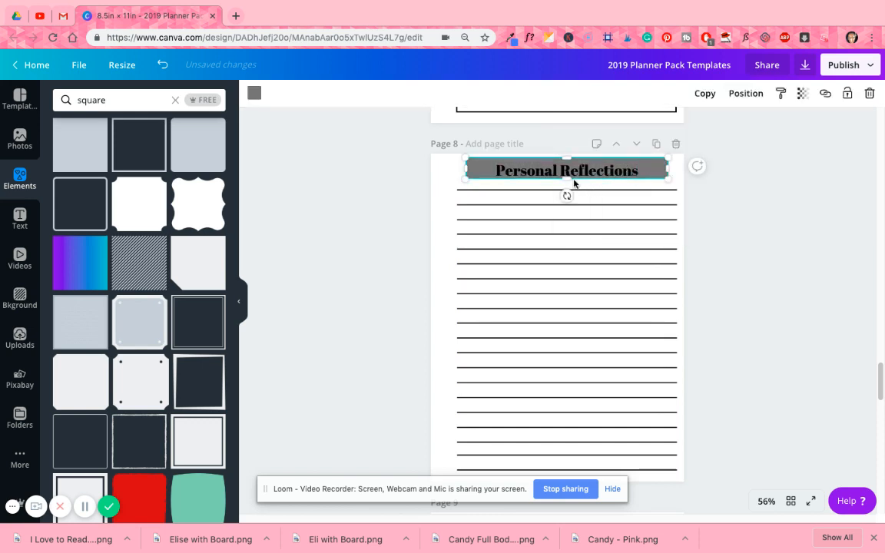
left_click_drag(567, 181, 566, 182)
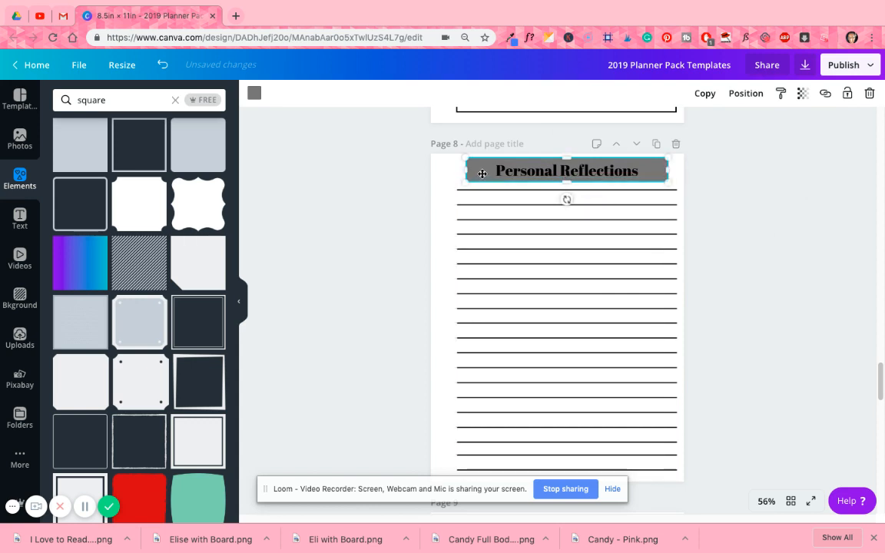
- Recolor the gray bar behind page 8's "Personal Reflections" heading bright yellow
left_click(254, 93)
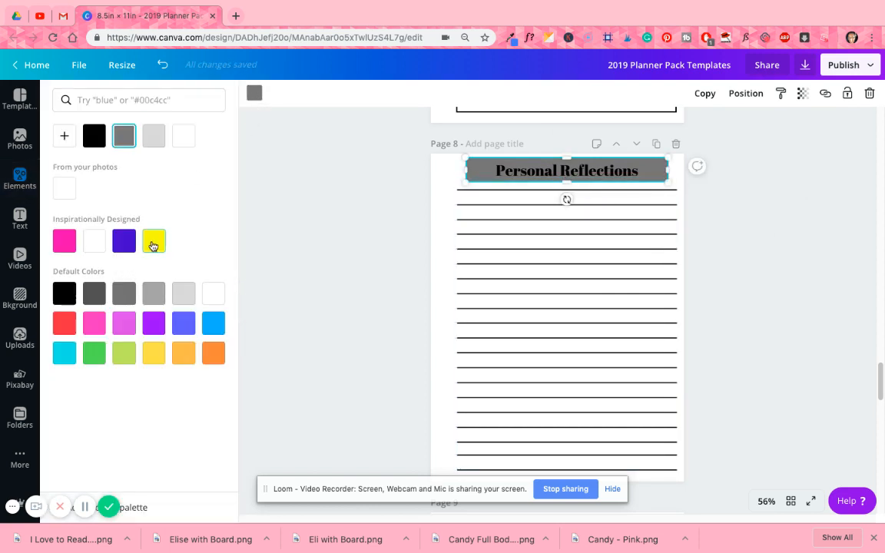
left_click(153, 244)
left_click(716, 191)
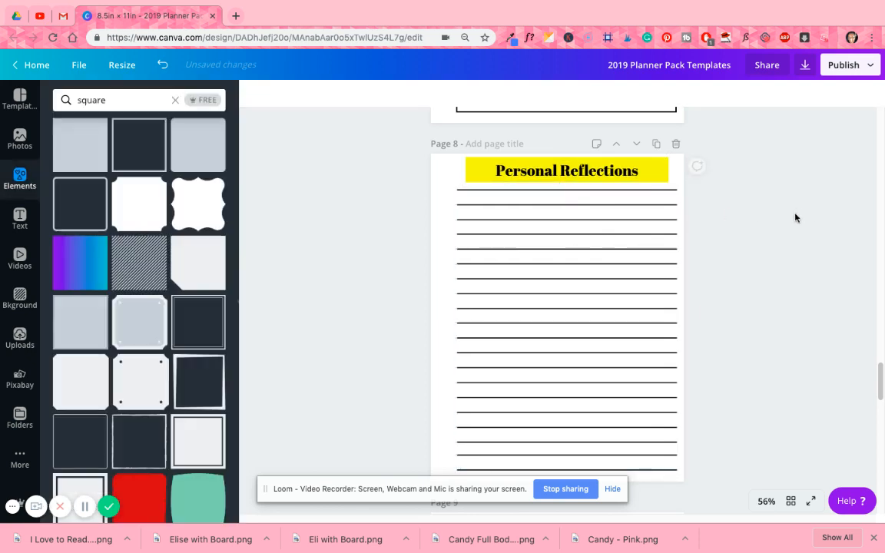
- Replace the yellow bar with a gray square outline, resized into a narrow frame around the "Personal Reflections" heading
left_click(662, 168)
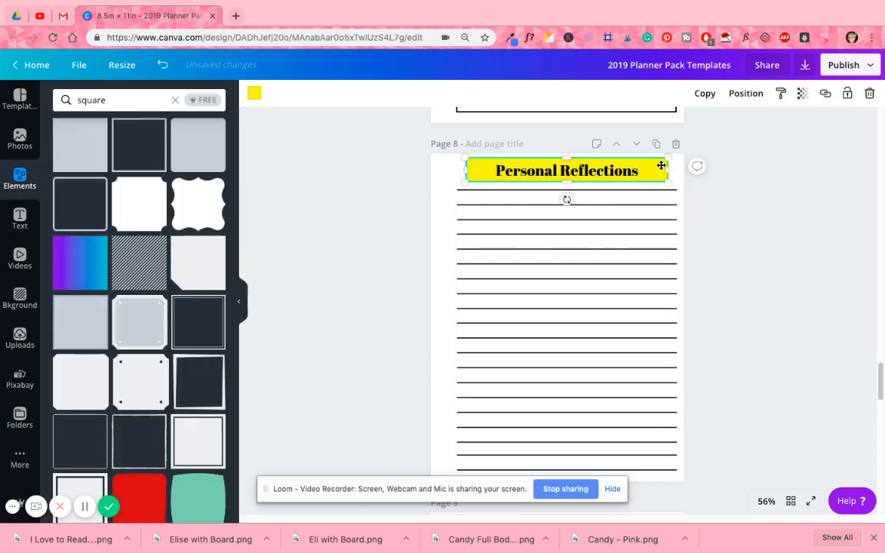
key("Delete")
left_click(146, 151)
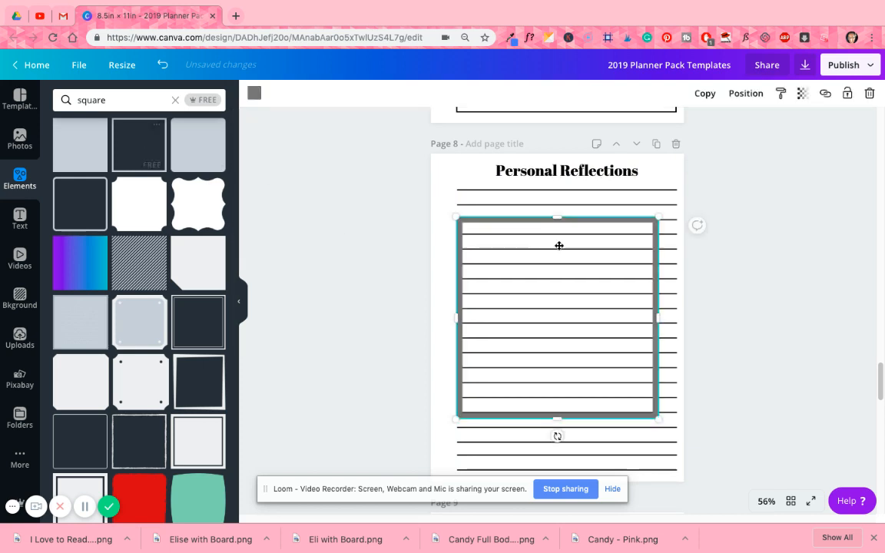
left_click_drag(577, 321, 536, 182)
left_click_drag(599, 172, 649, 285)
left_click(804, 215)
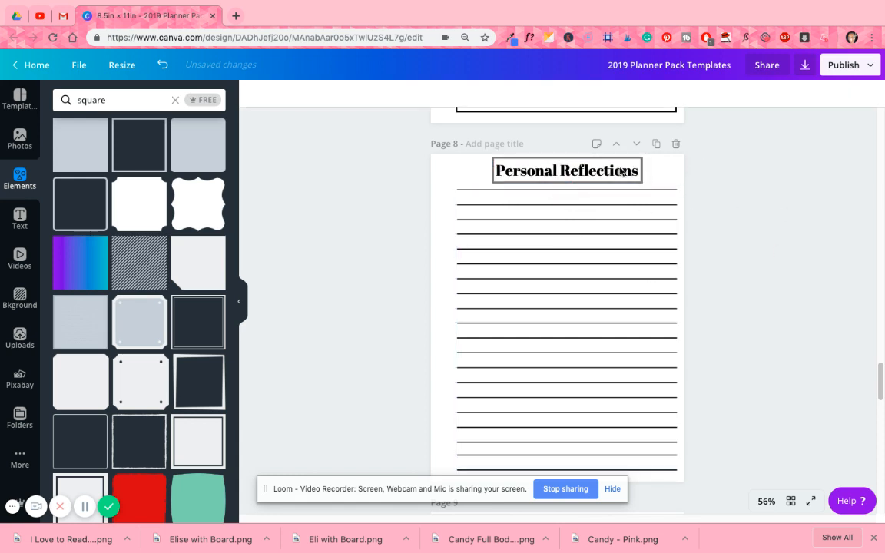
- Recolor the outline frame around the "Personal Reflections" heading bright yellow
left_click(611, 157)
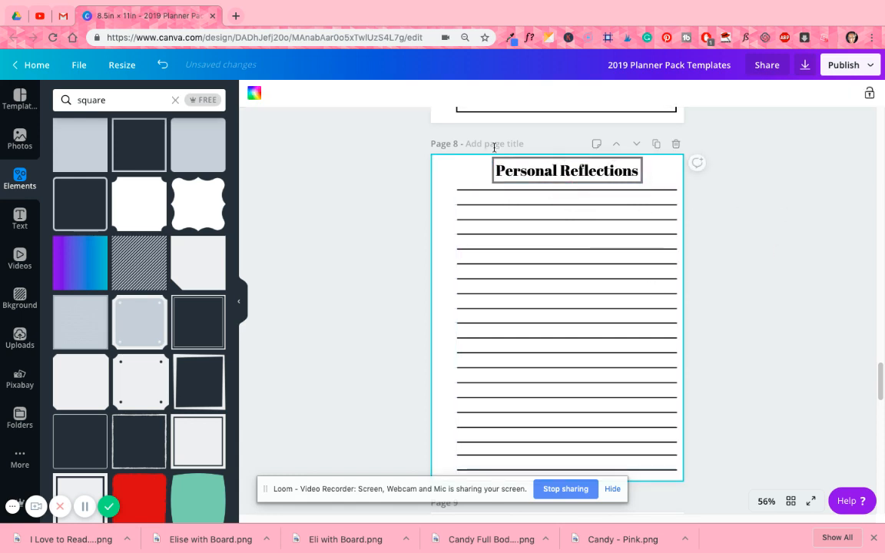
left_click(642, 172)
left_click(254, 92)
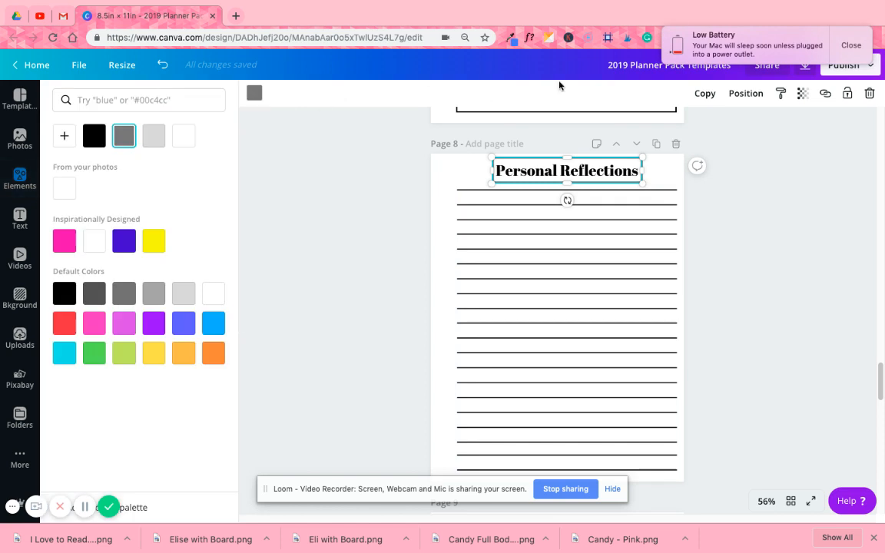
left_click(153, 241)
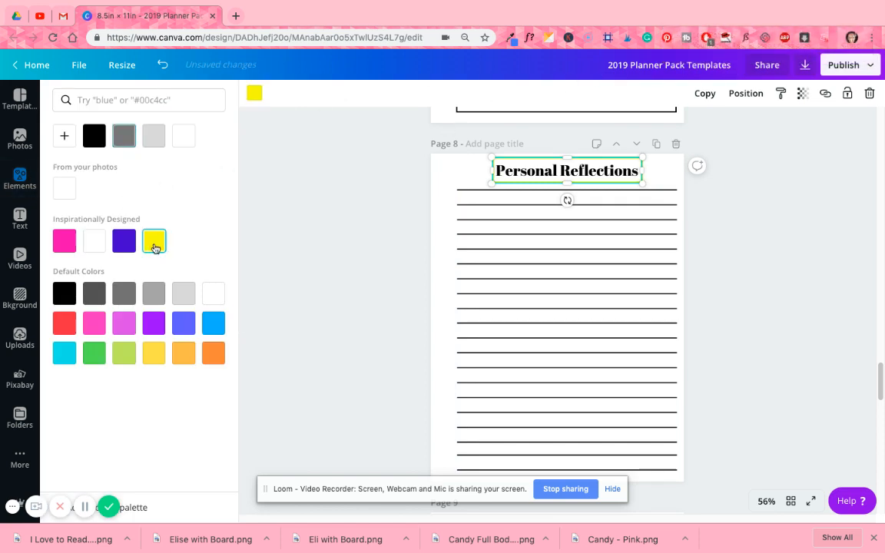
left_click(804, 227)
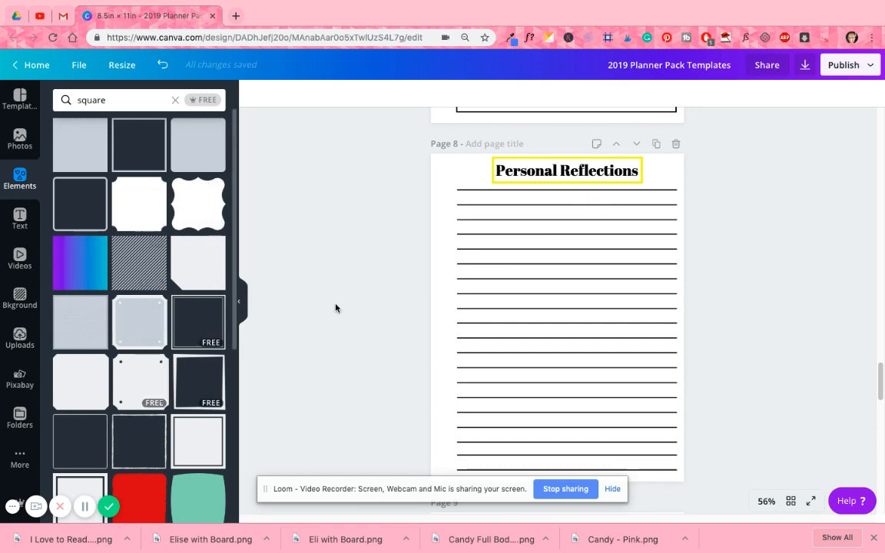
- Delete the yellow frame and the "Personal Reflections" heading from page 8, leaving only the ruled lines
left_click(640, 163)
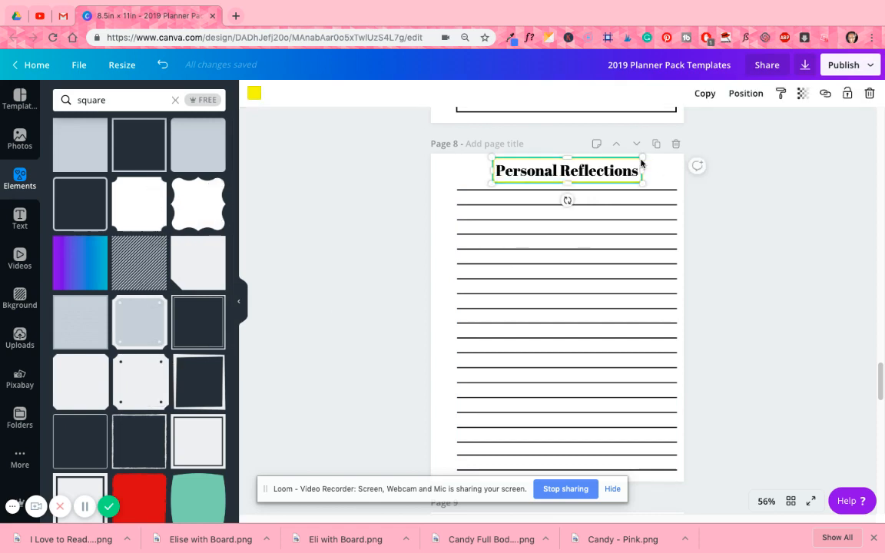
left_click(640, 163)
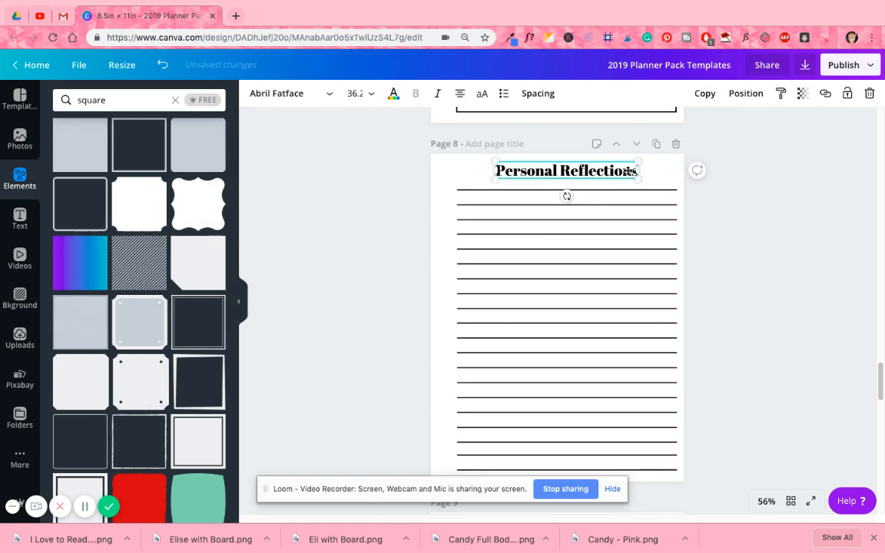
key("Delete")
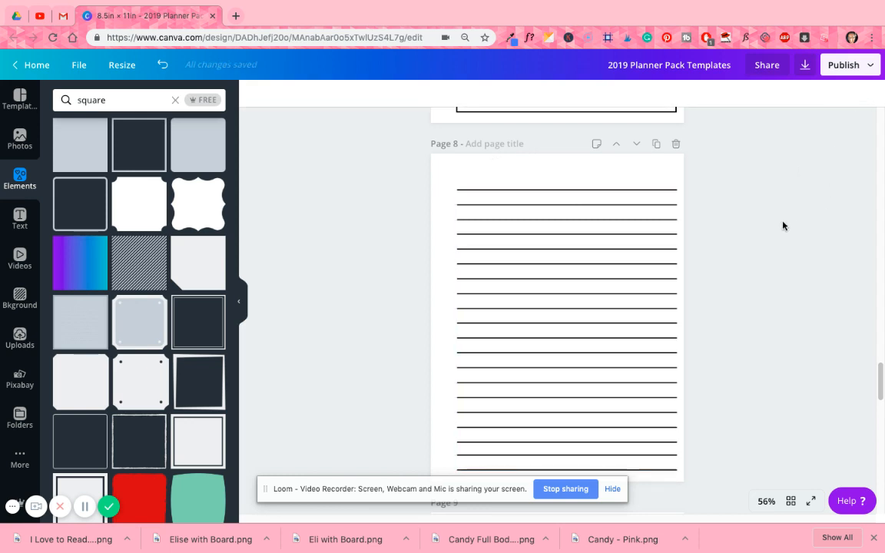
- Review the checklist on page 9, the bordered box on page 10 and the goal and steps layout on page 11
scroll(758, 229, "down", 2)
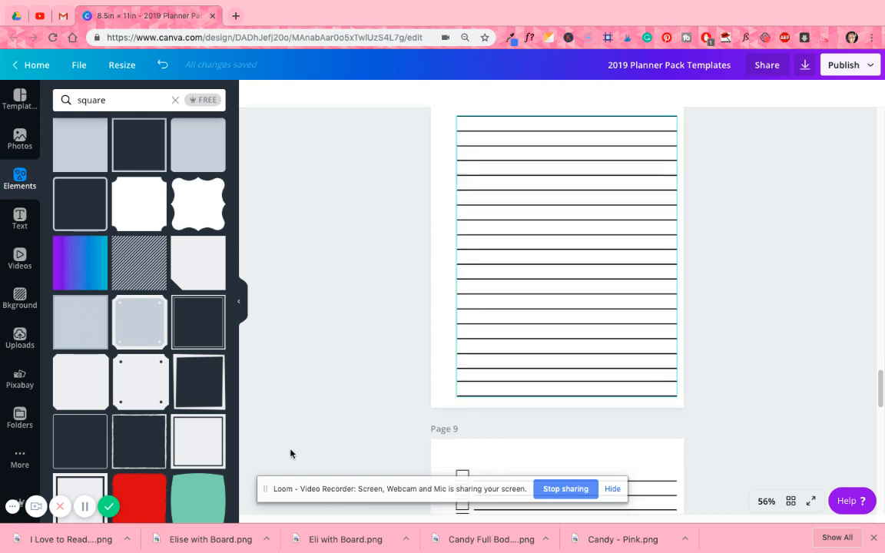
scroll(156, 463, "down", 2)
scroll(156, 463, "up", 2)
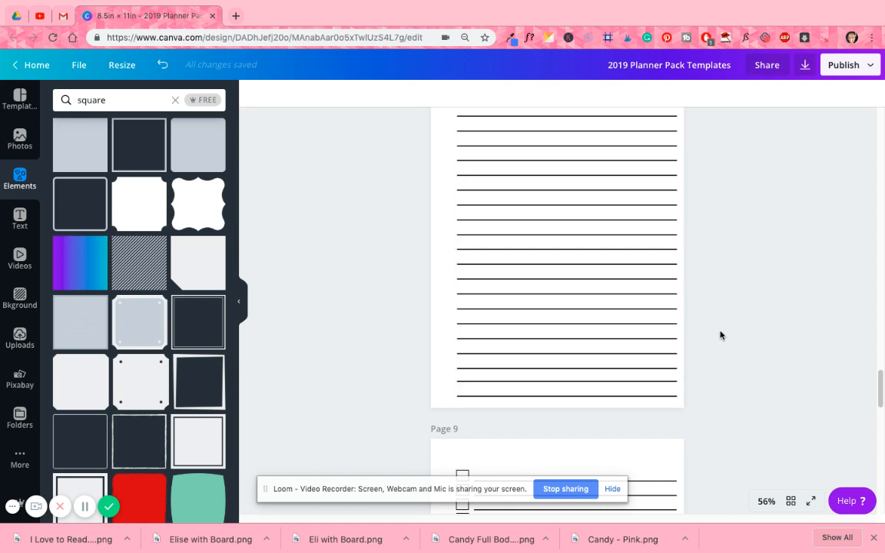
scroll(721, 335, "down", 3)
scroll(754, 324, "down", 4)
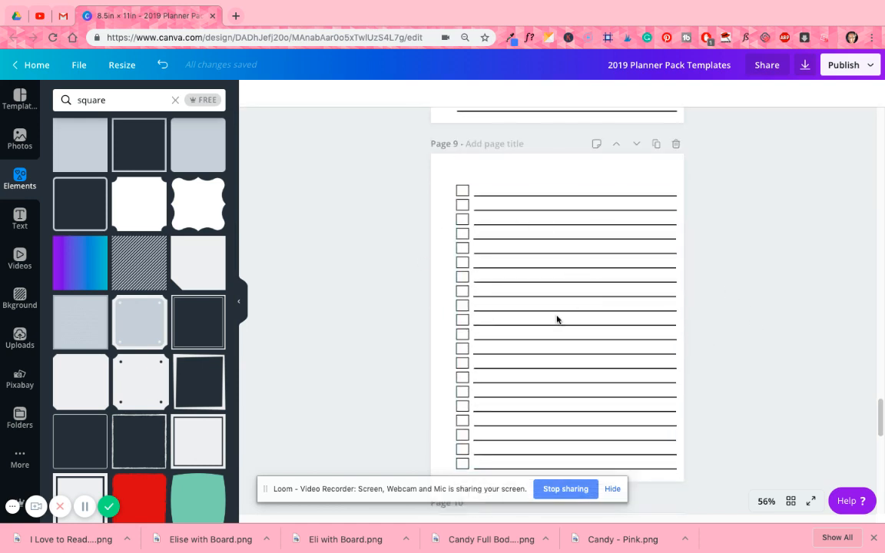
scroll(623, 231, "up", 5)
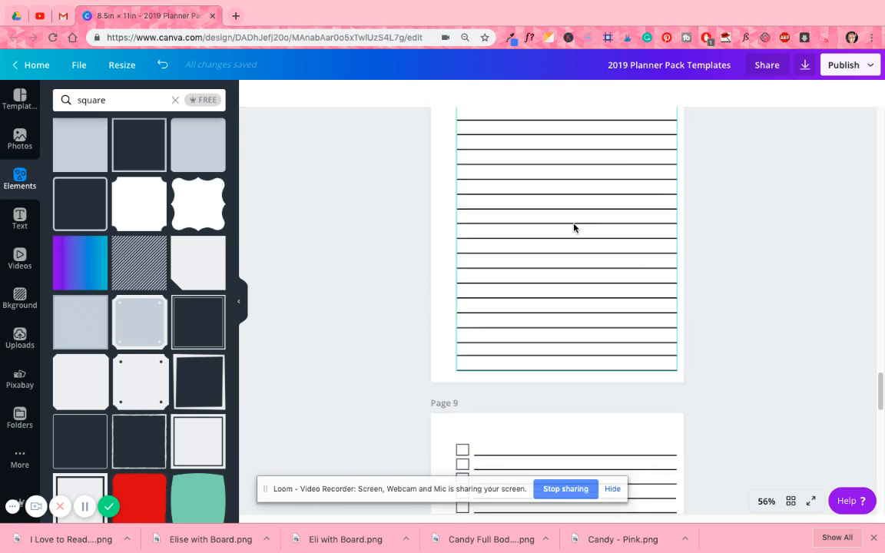
scroll(719, 357, "down", 1)
scroll(579, 364, "down", 3)
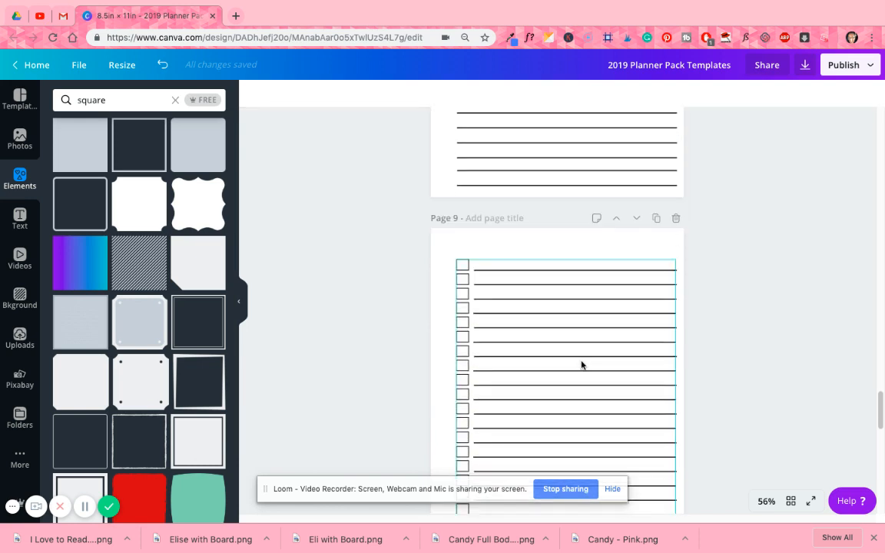
scroll(581, 363, "down", 1)
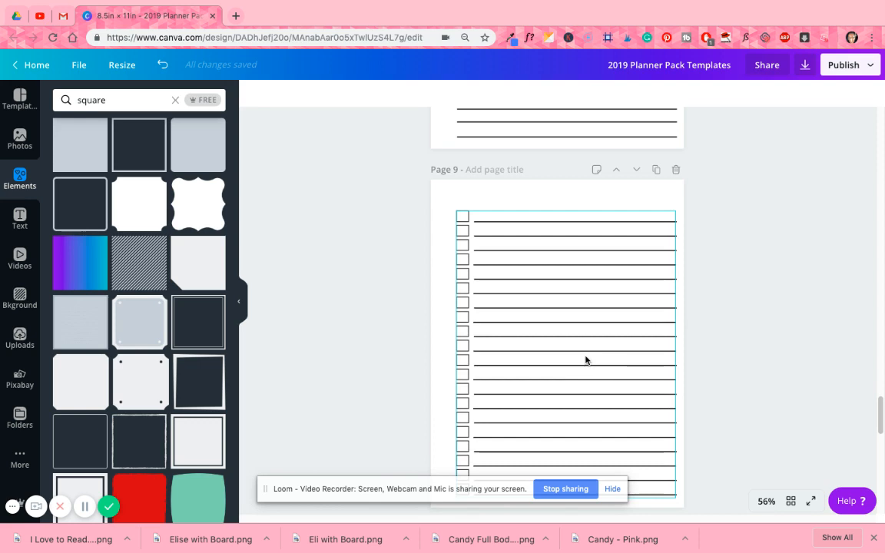
scroll(575, 288, "down", 7)
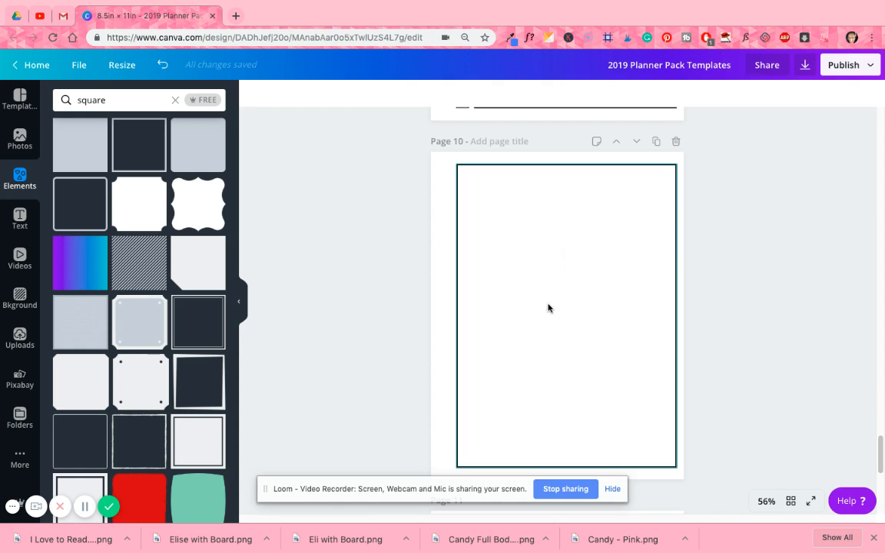
scroll(550, 295, "down", 5)
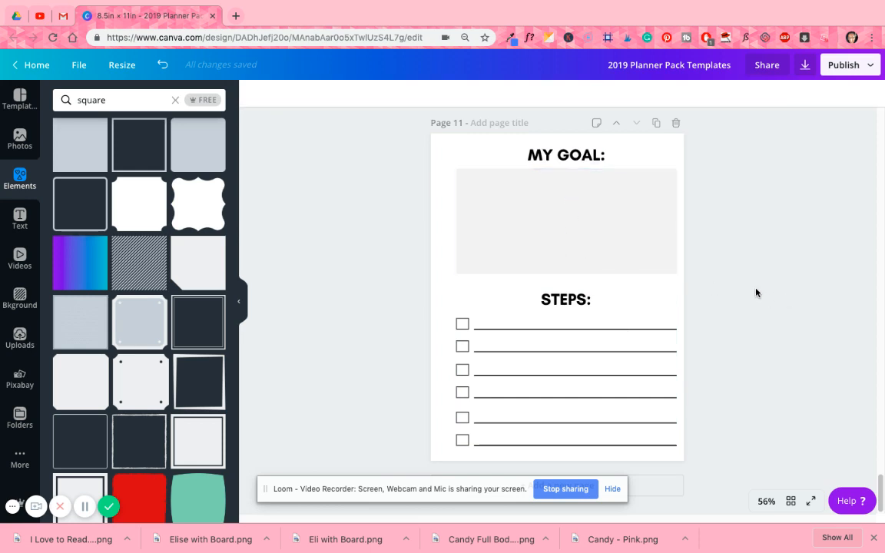
- Show all planner pages together as a thumbnail grid
scroll(756, 293, "up", 8)
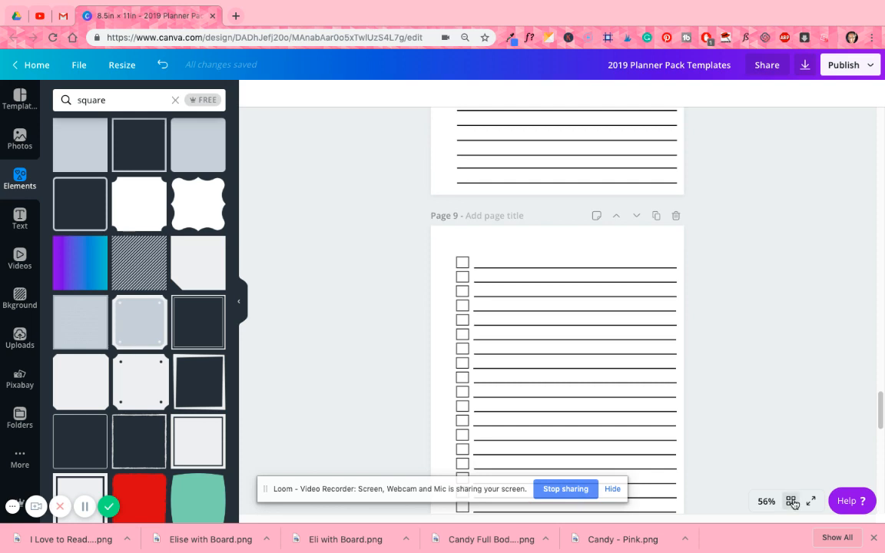
left_click(792, 501)
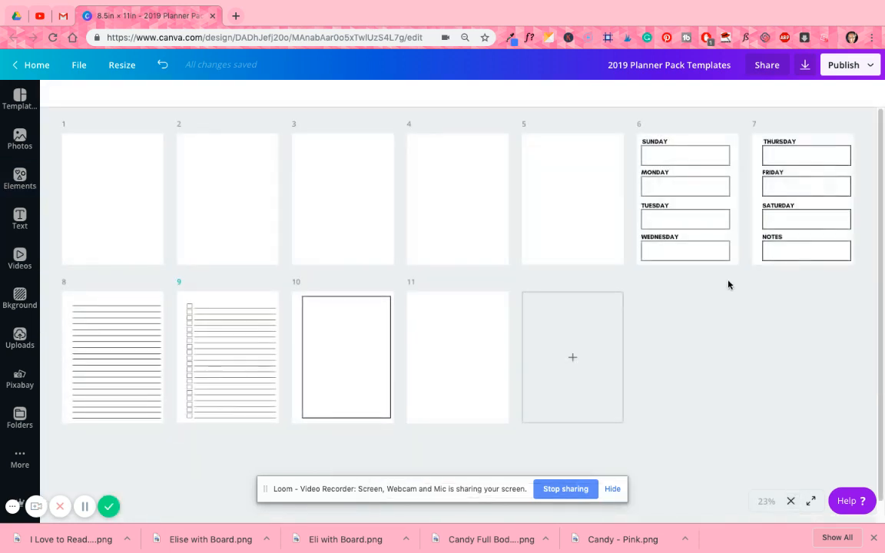